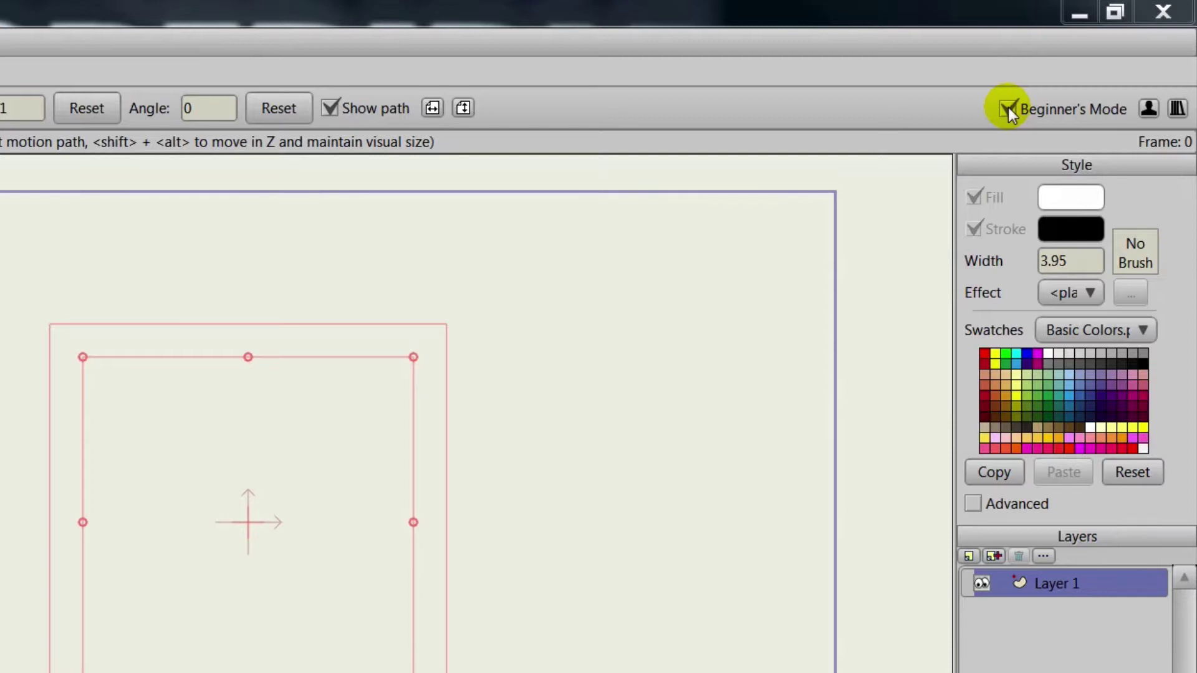
Step: Uncheck Beginner's Mode so the full tool set shows for the ASD GS.anme project
left_click(1008, 108)
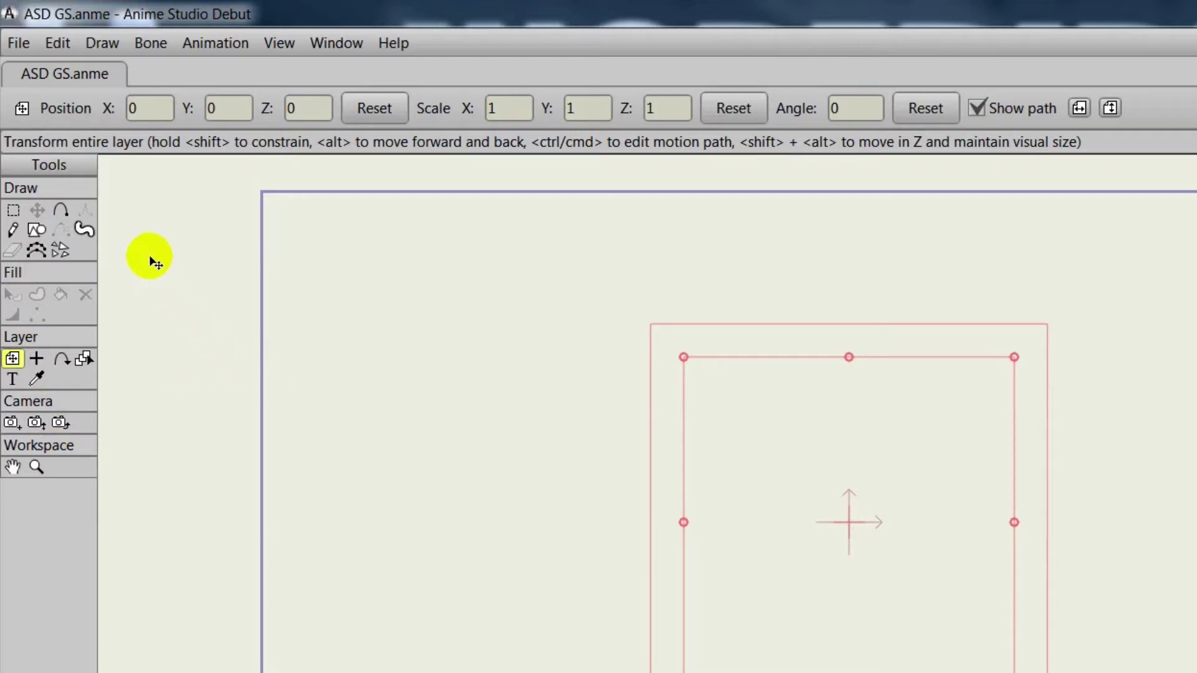
left_click(19, 44)
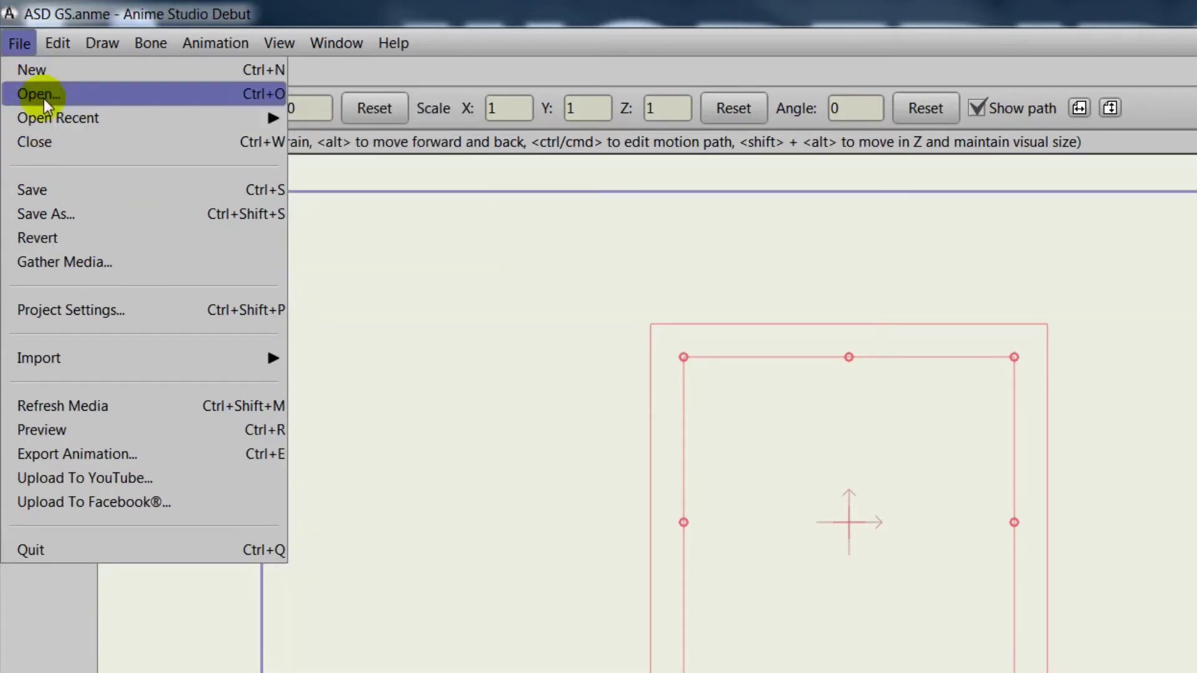
mouse_move(57, 37)
mouse_move(17, 45)
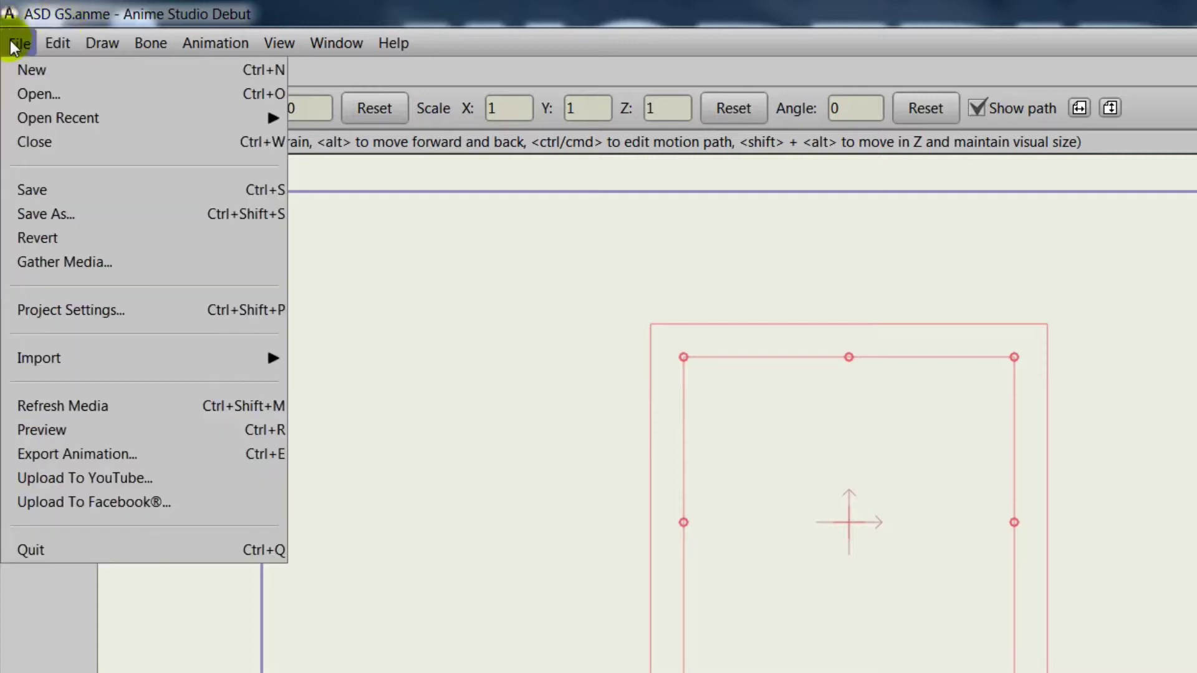
left_click(43, 315)
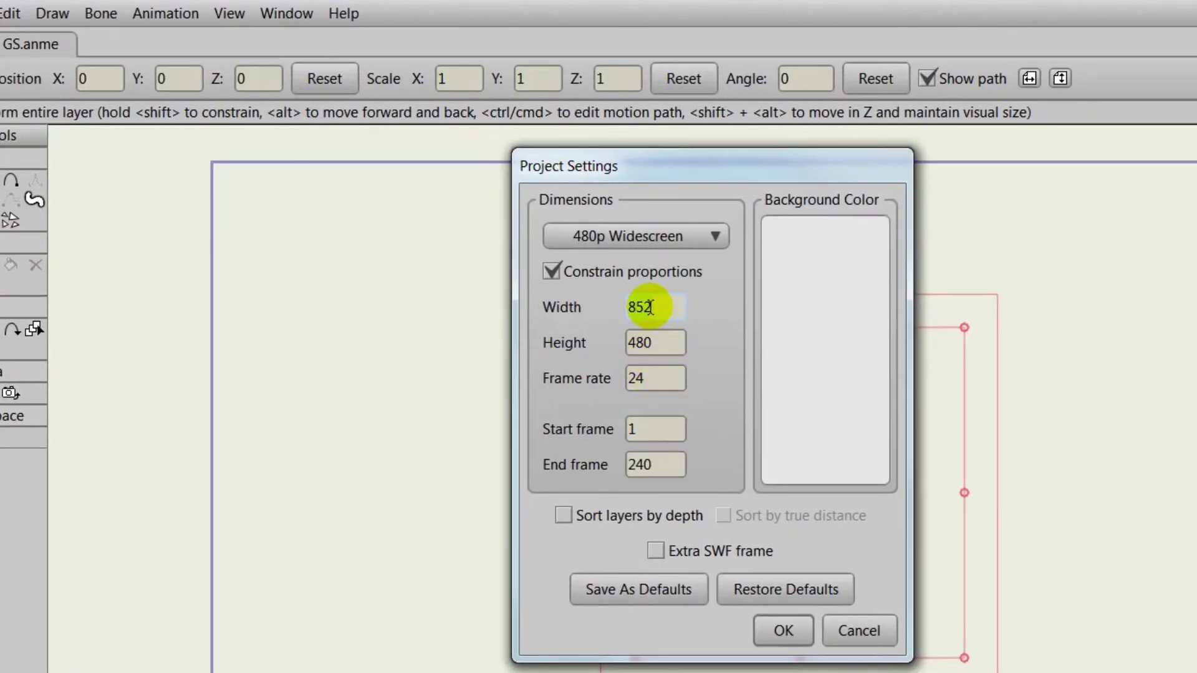
left_click(665, 240)
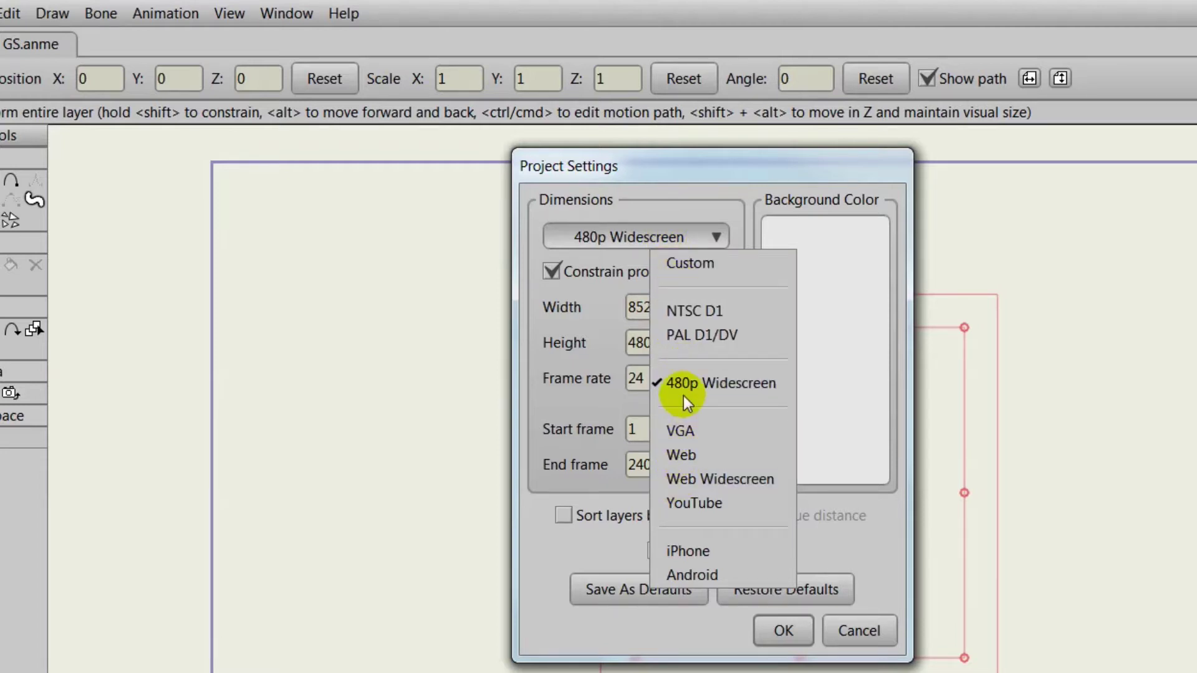
left_click(604, 303)
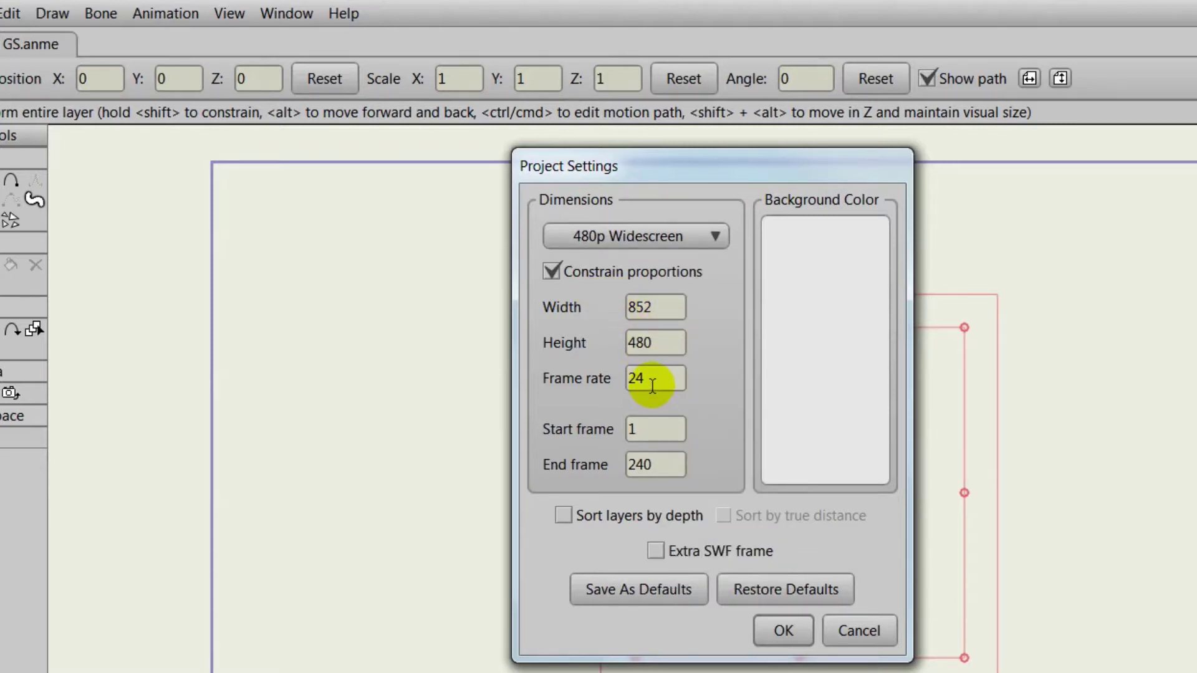
left_click(777, 630)
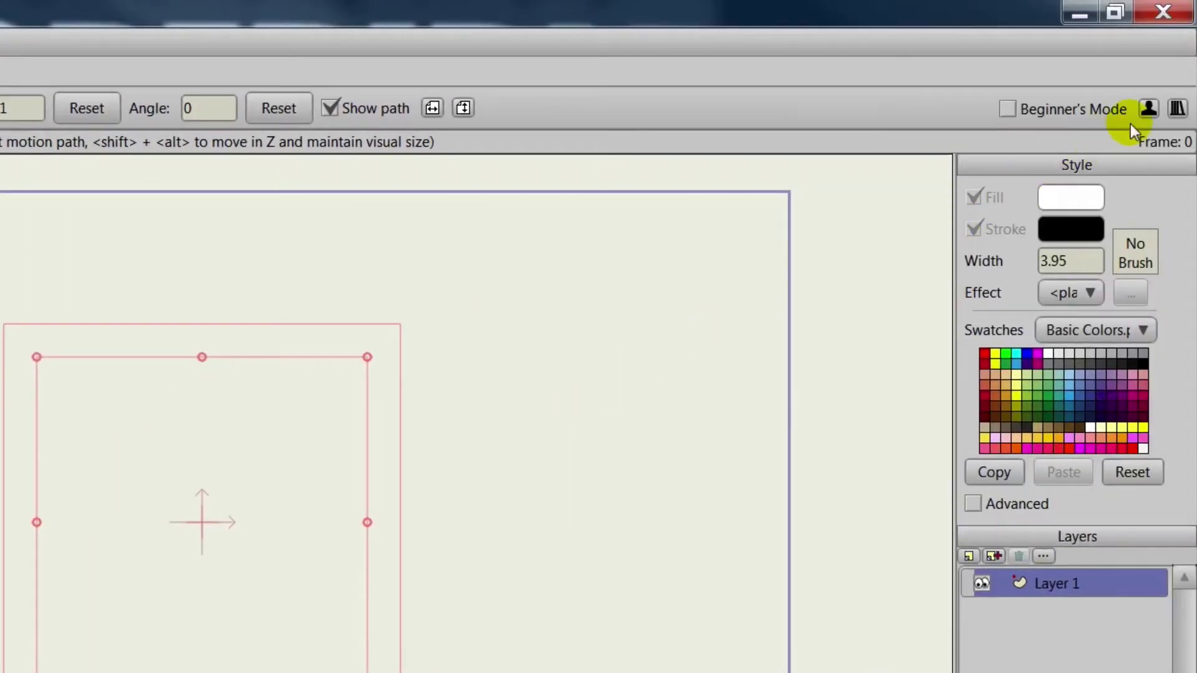
Step: Insert the Carnivorous_Plant character and its fly from the library's Characters folder into the scene
left_click(1177, 110)
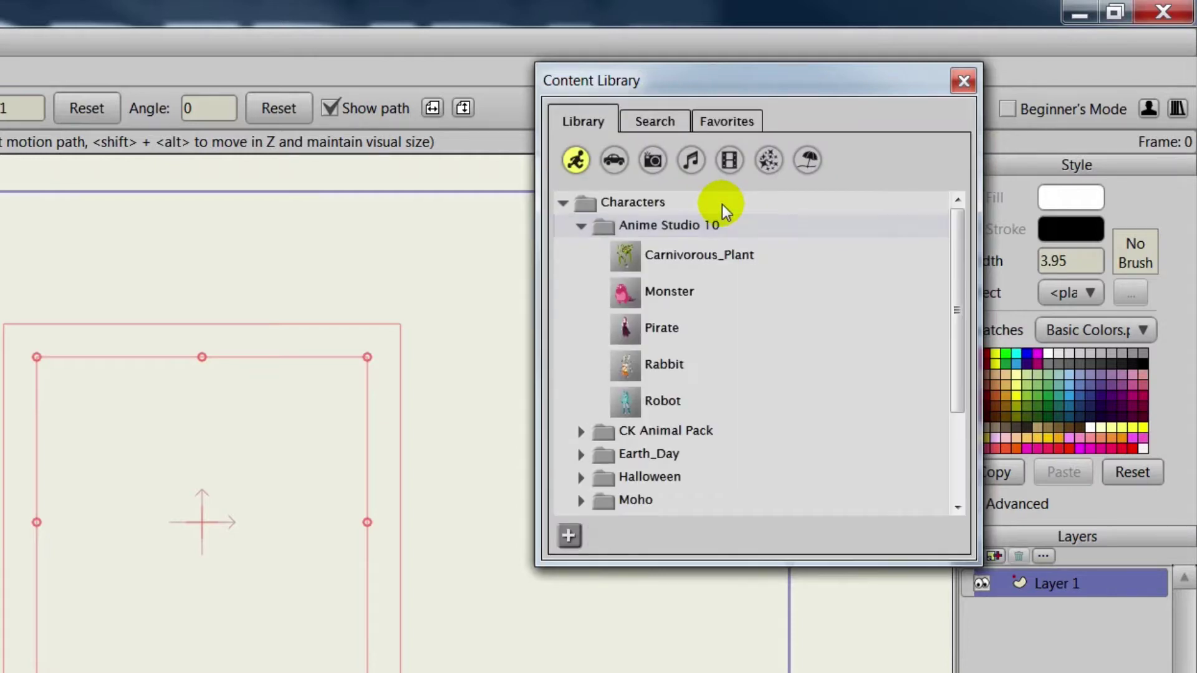
left_click(676, 205)
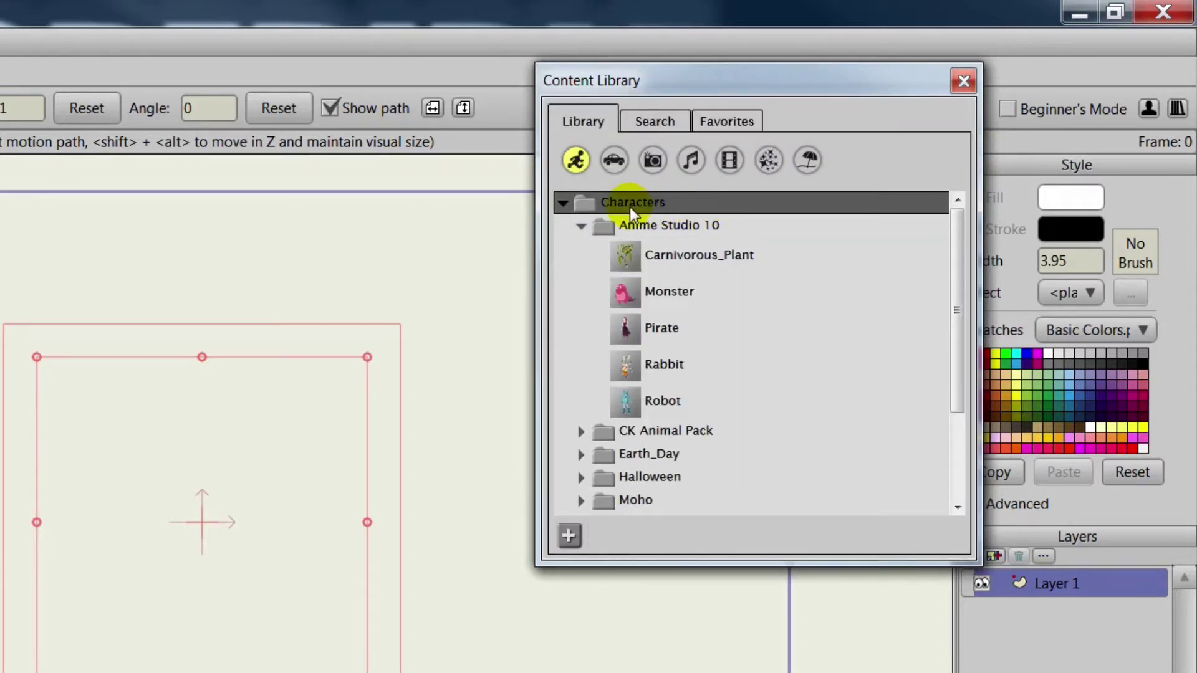
left_click(560, 204)
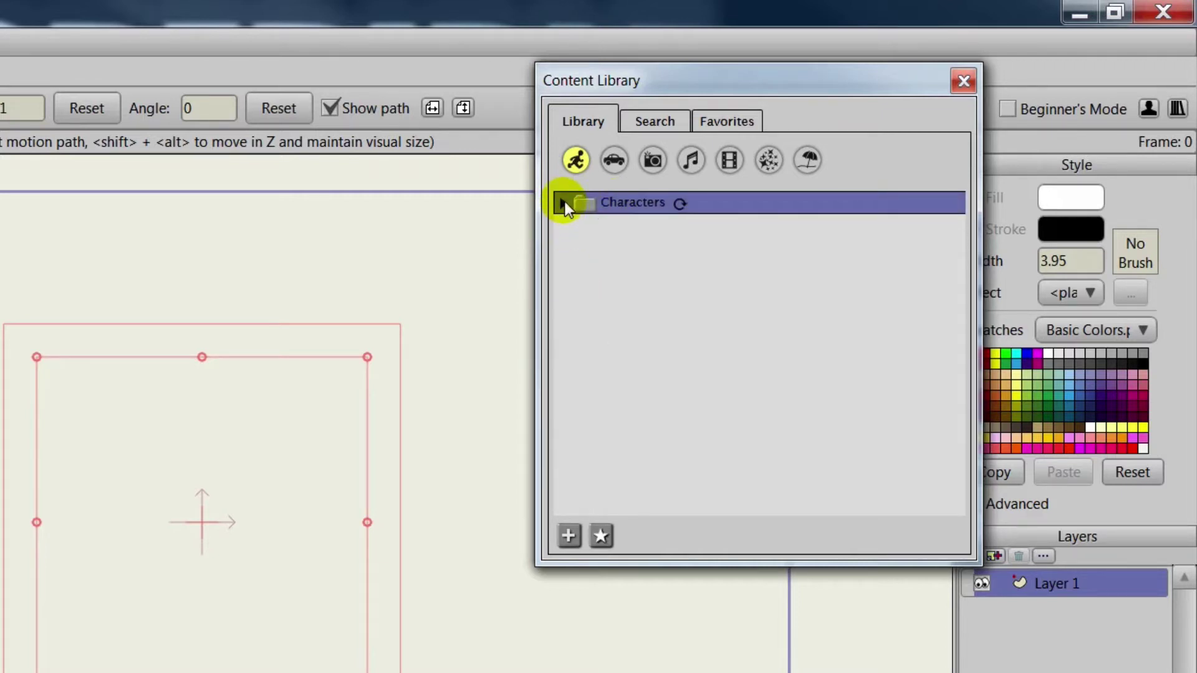
left_click(563, 202)
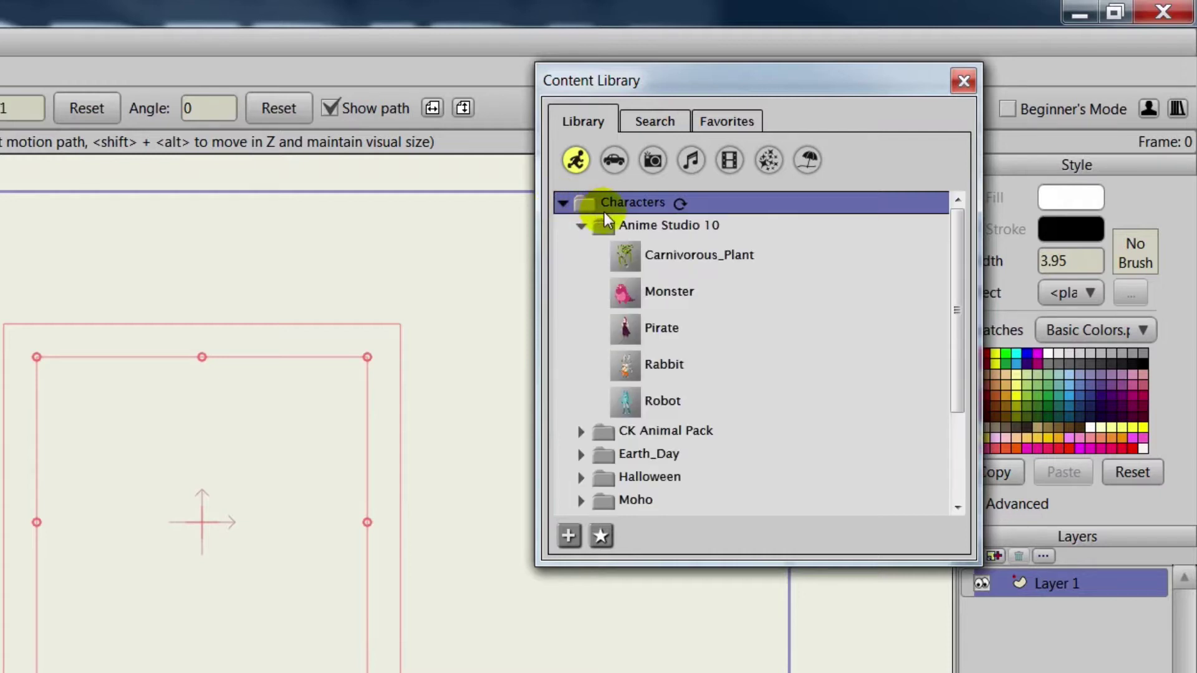
left_click(667, 257)
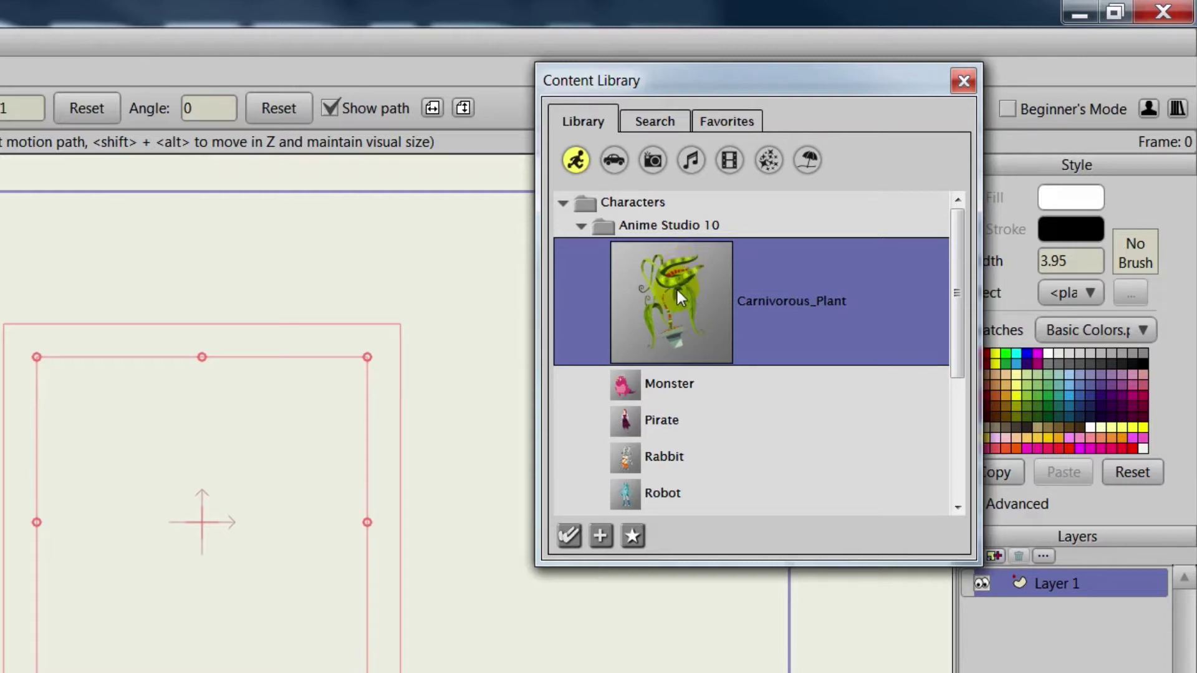
left_click(569, 540)
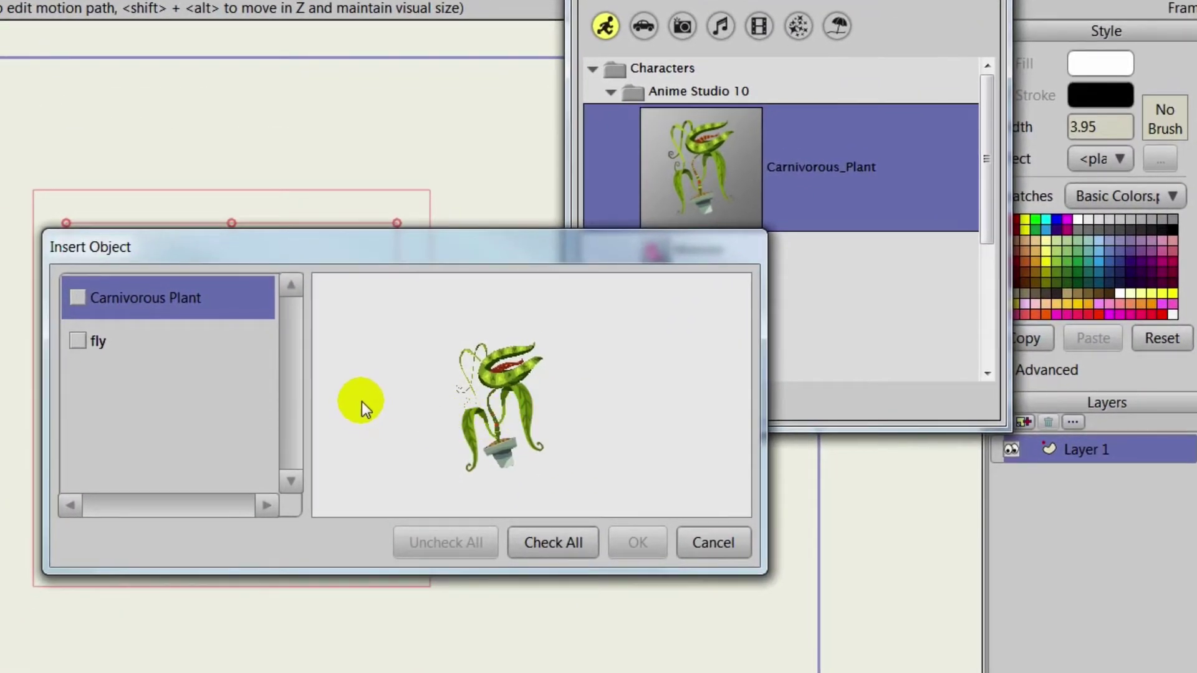
left_click(78, 298)
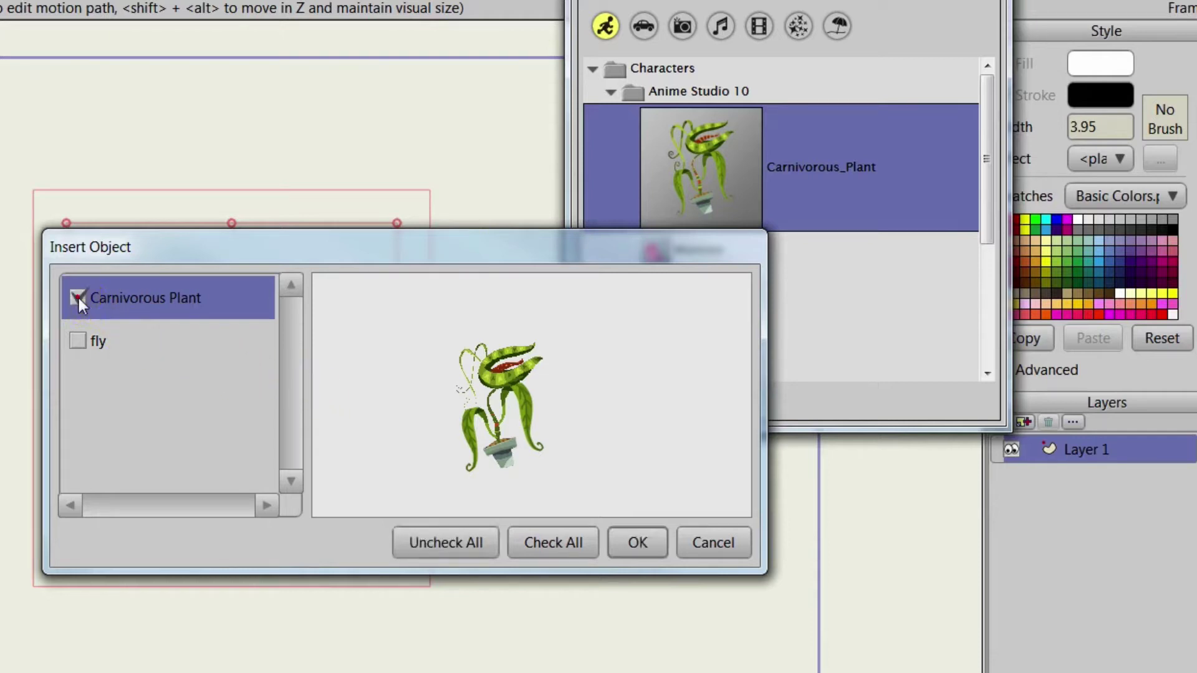
left_click(77, 342)
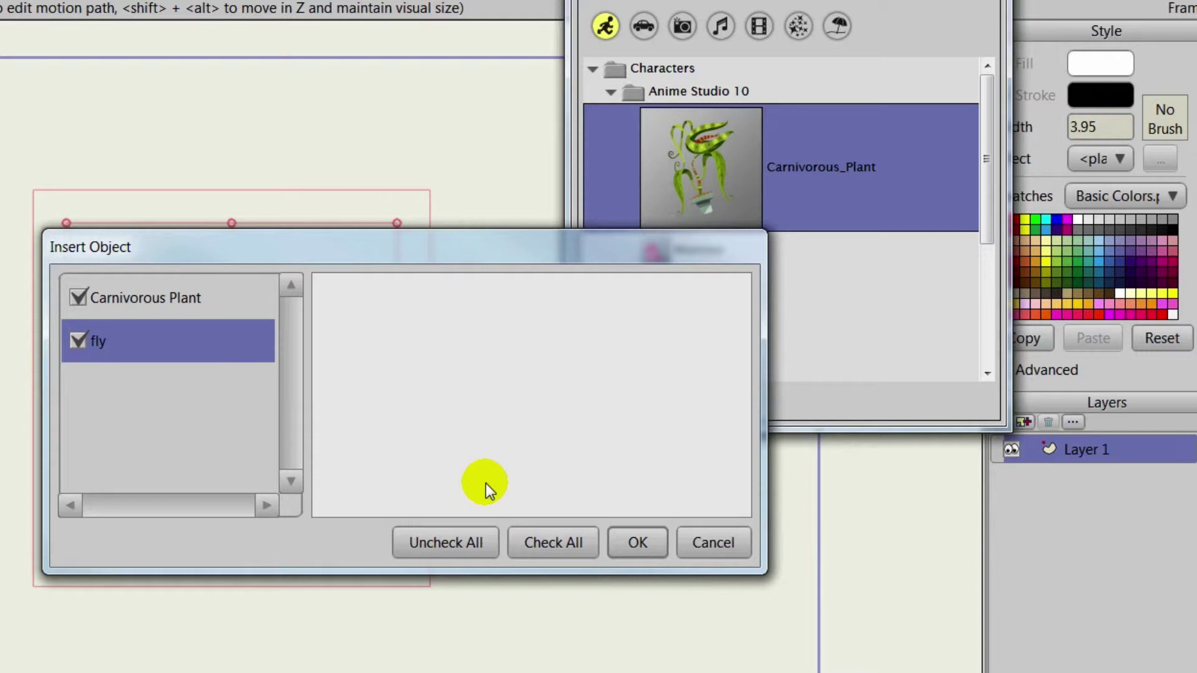
left_click(639, 543)
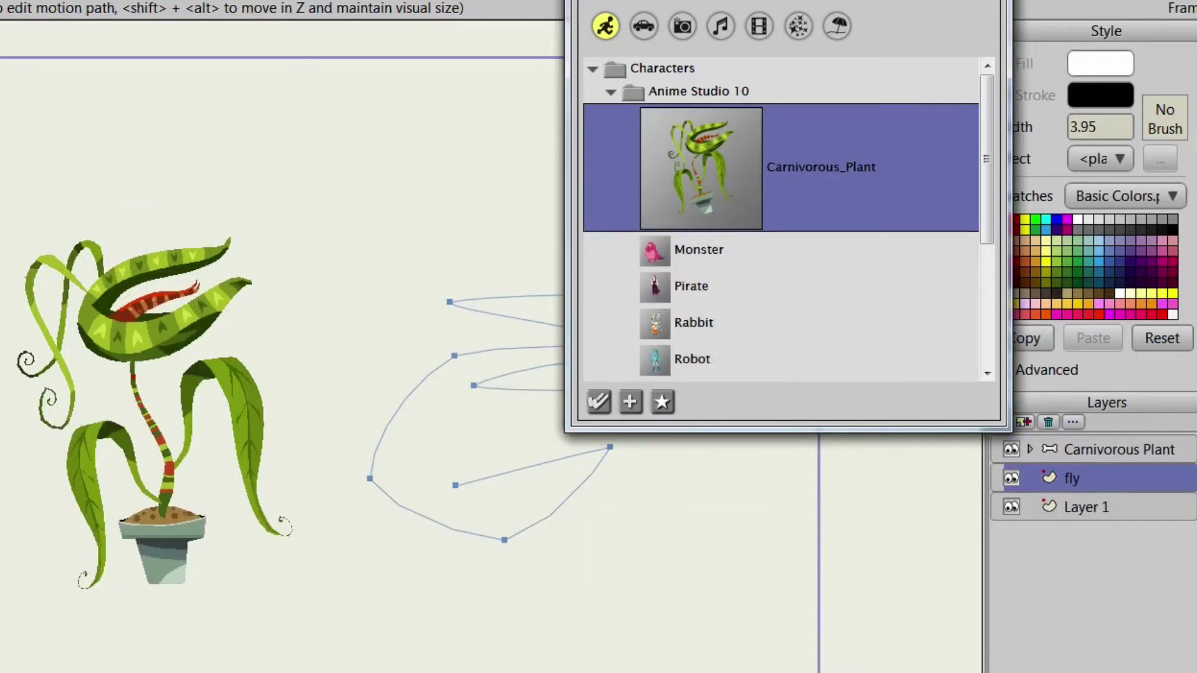
Step: Close the Content Library and expand the Carnivorous Plant layer to show head, stem and Planter
left_click(858, 40)
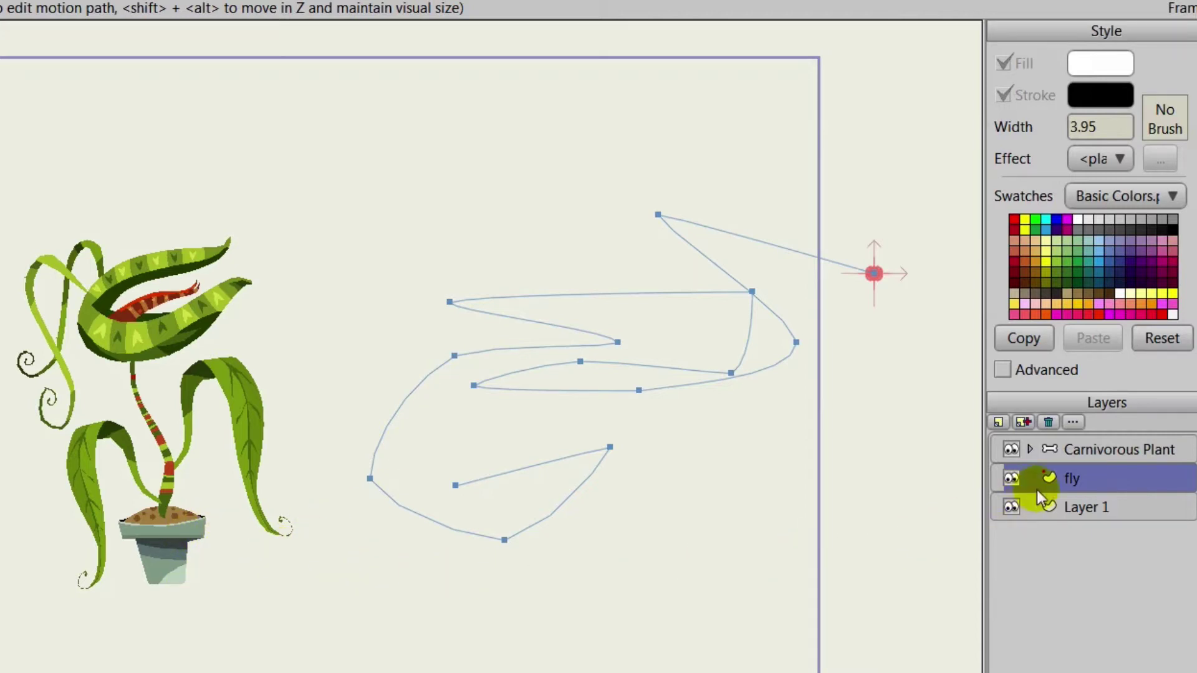
left_click(1079, 450)
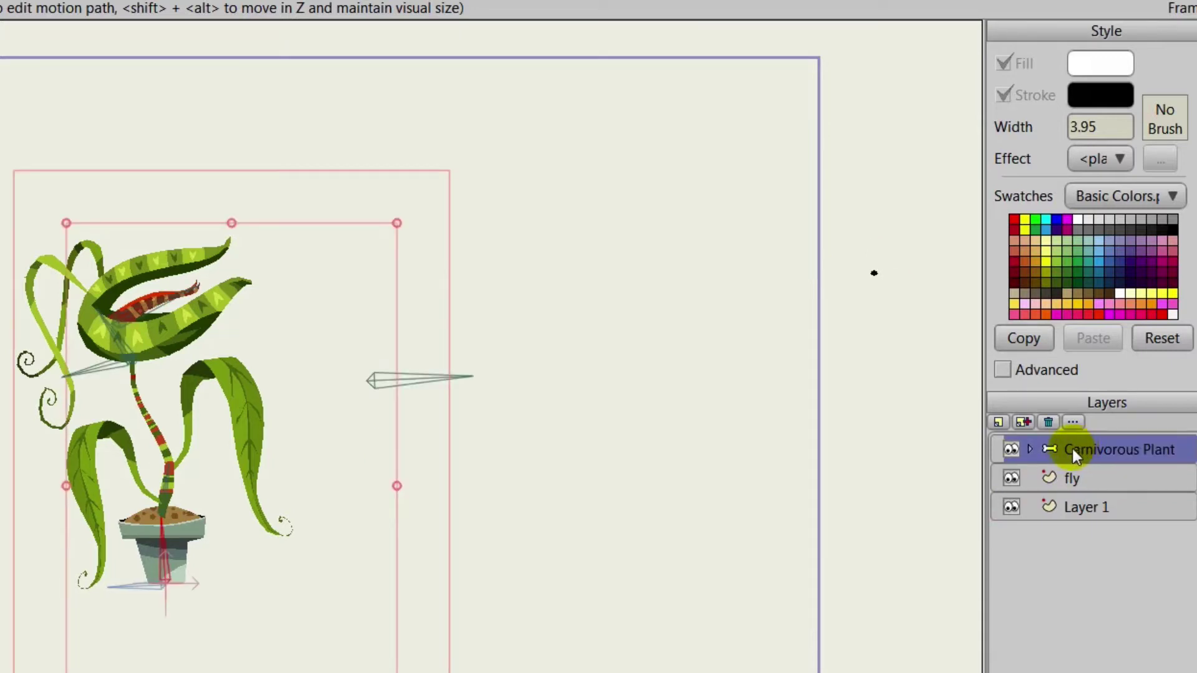
left_click(1030, 449)
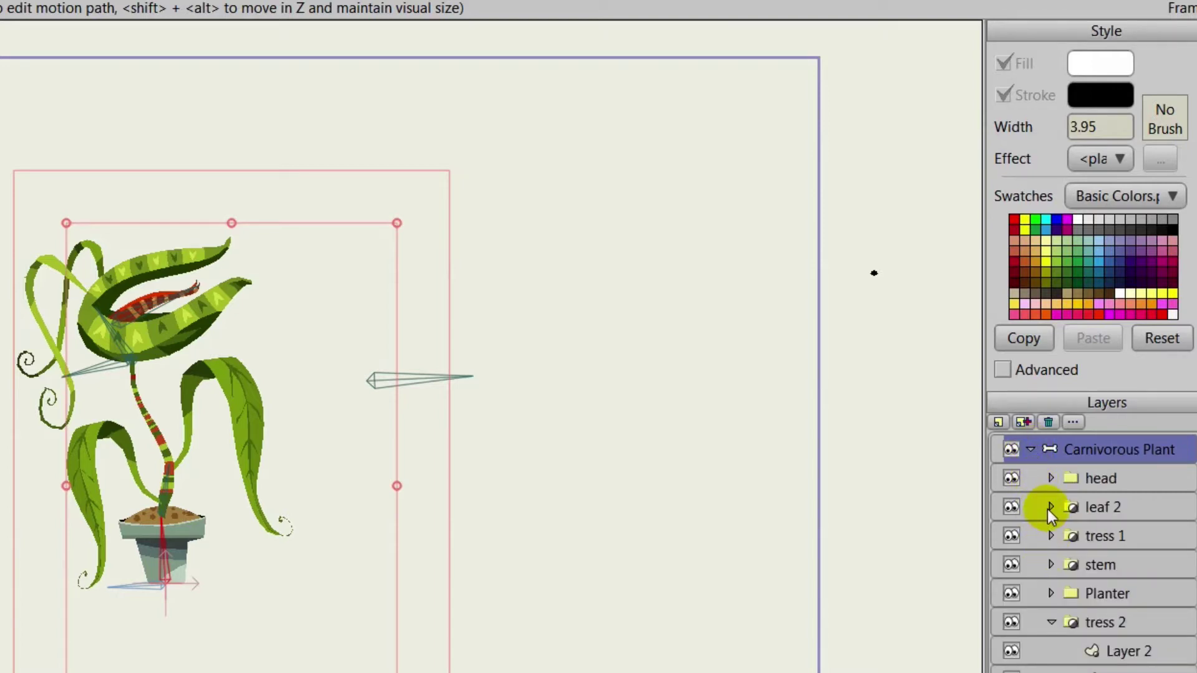
left_click(1051, 480)
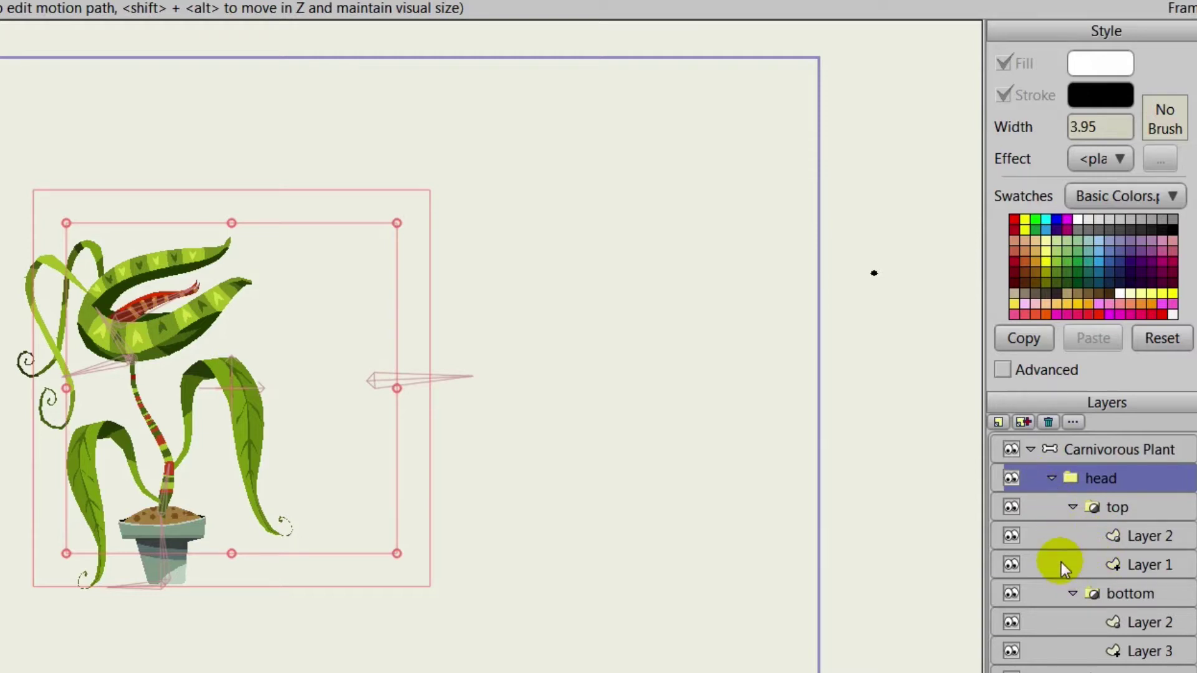
left_click(1054, 478)
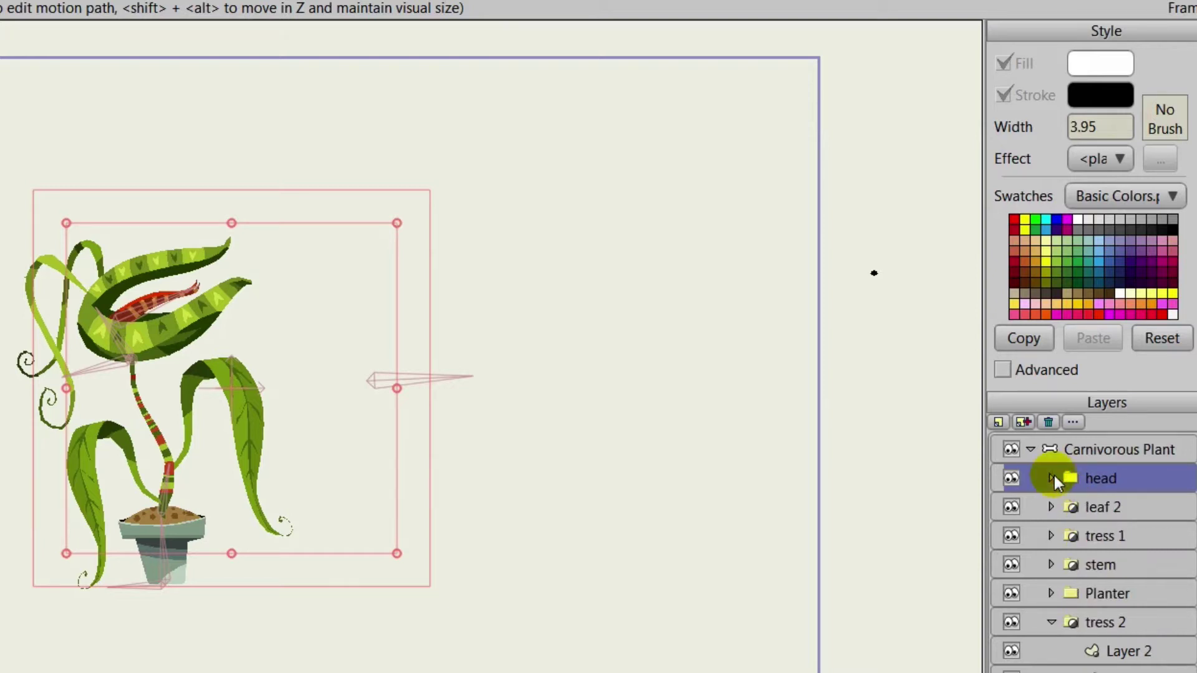
left_click(1031, 447)
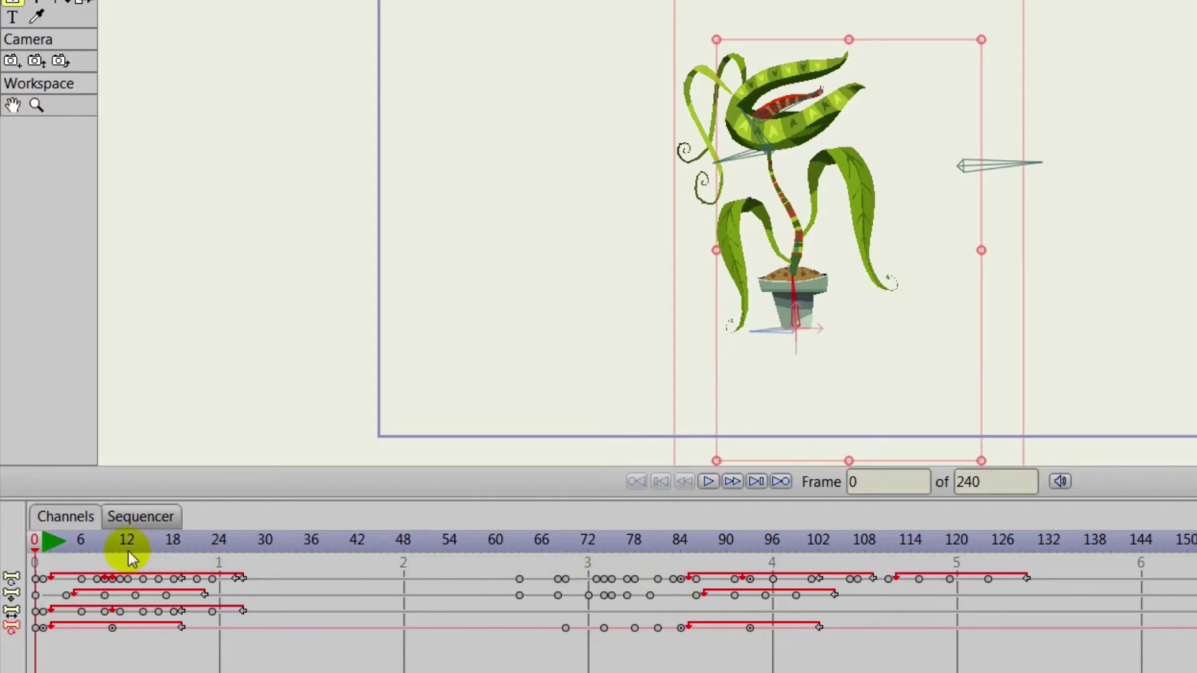
left_click(706, 481)
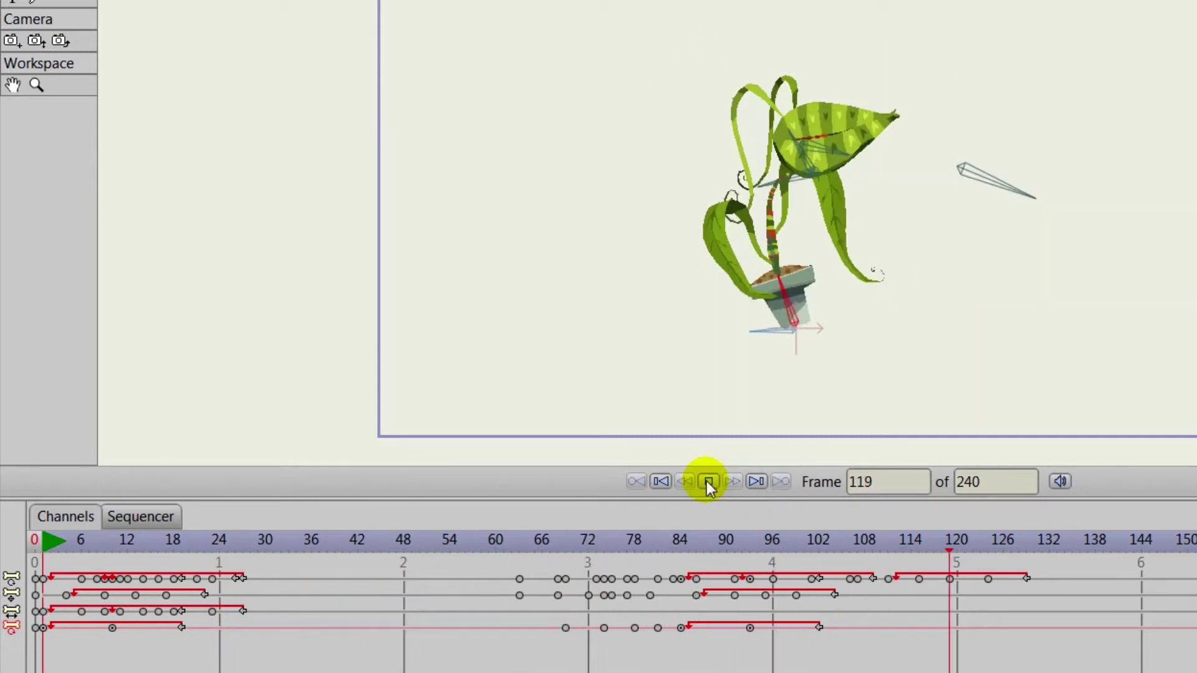
left_click(707, 481)
left_click(662, 482)
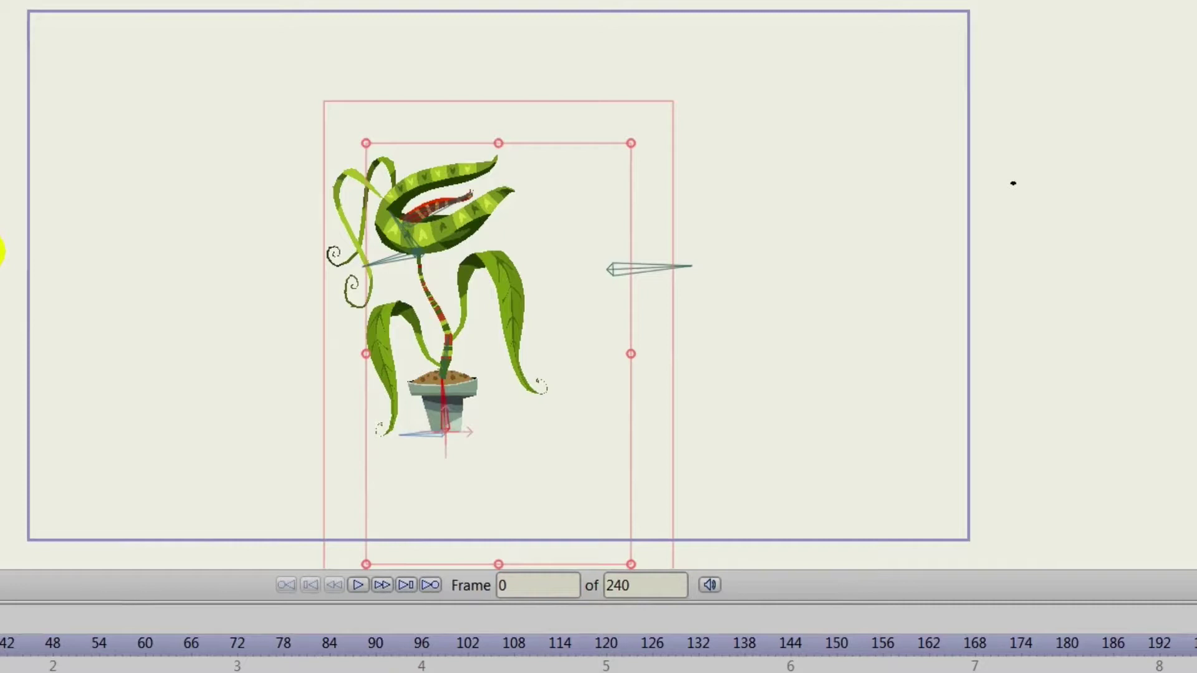
Step: Inspect the plant's stem, right-hand and pot bones, then scrub the timeline to frame 144
left_click(12, 72)
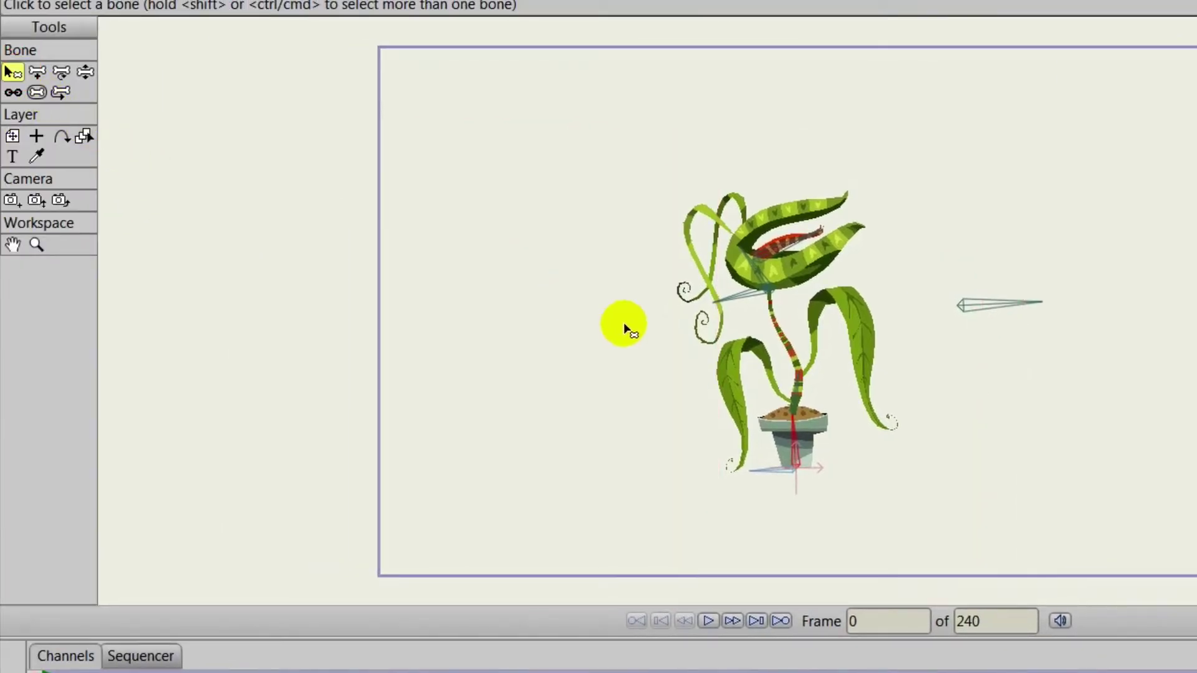
left_click(795, 389)
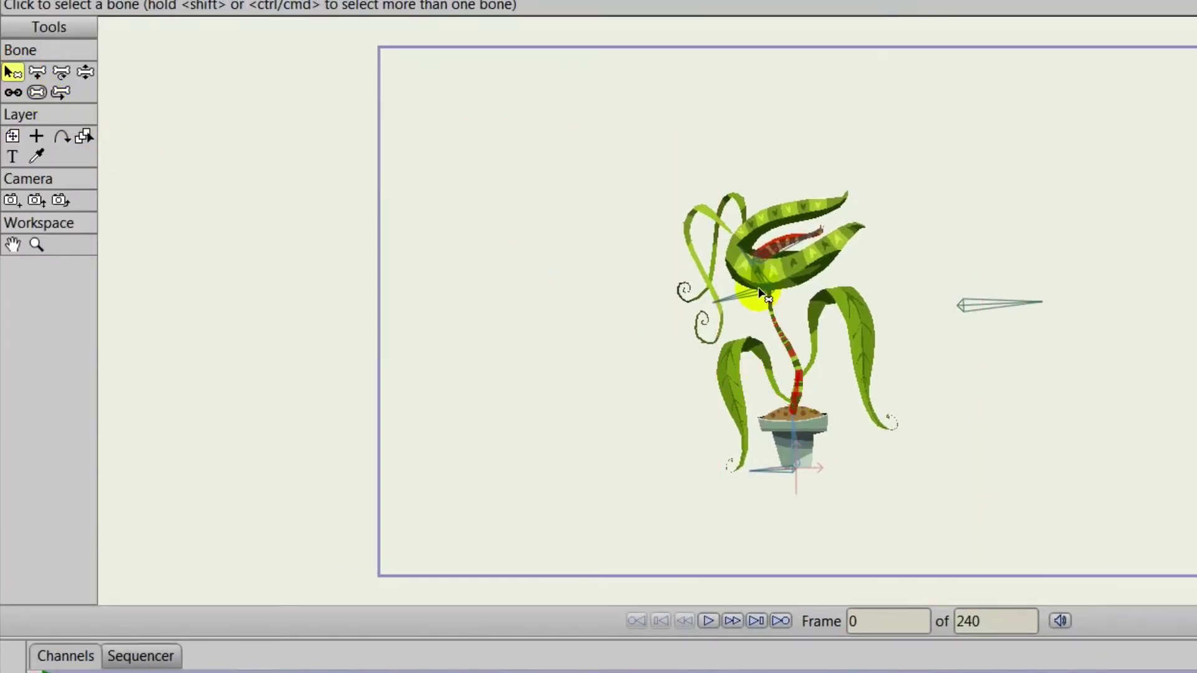
left_click(1013, 303)
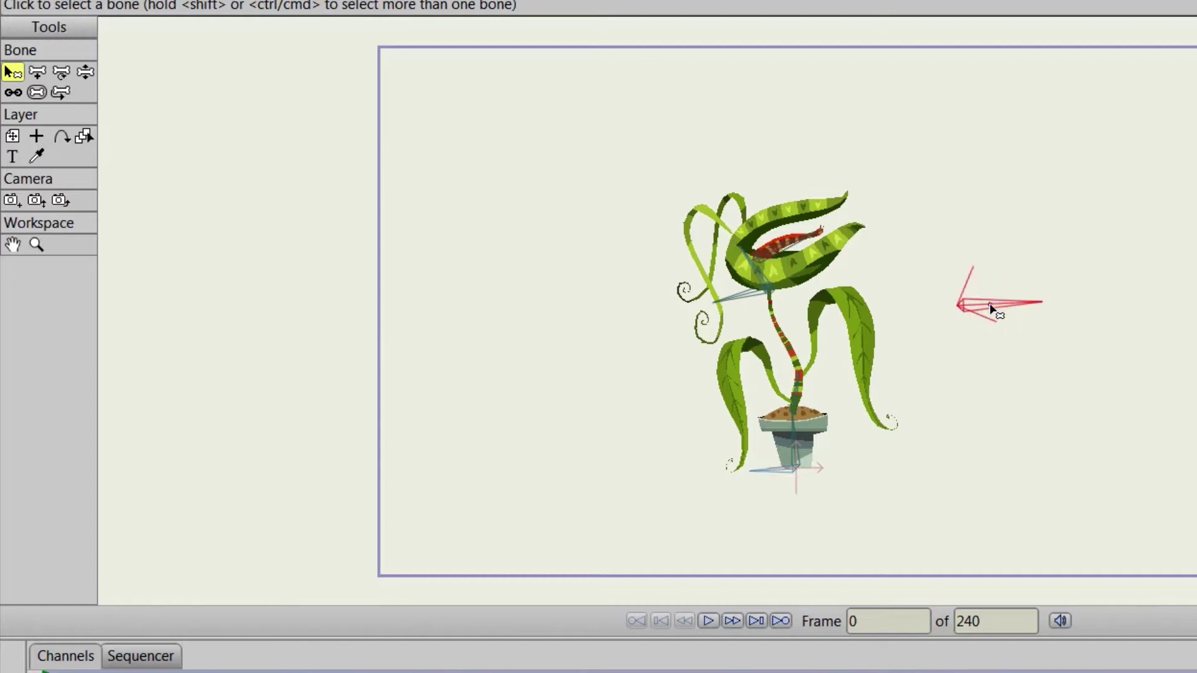
left_click(794, 450)
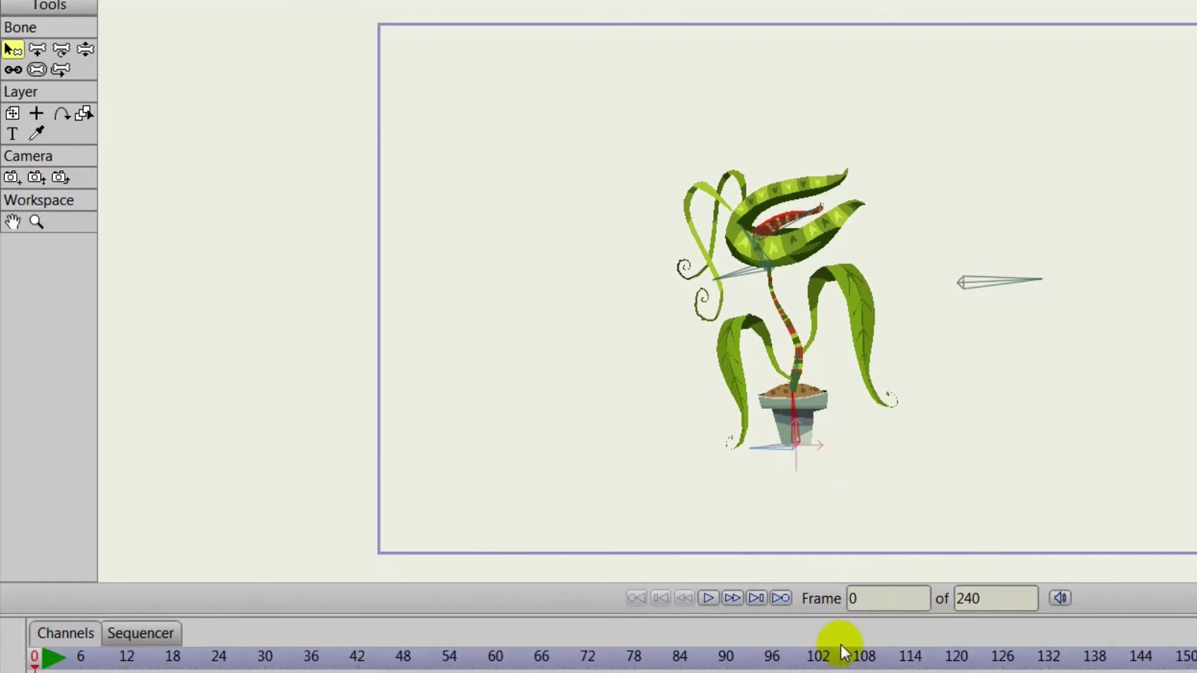
left_click_drag(854, 526, 1146, 535)
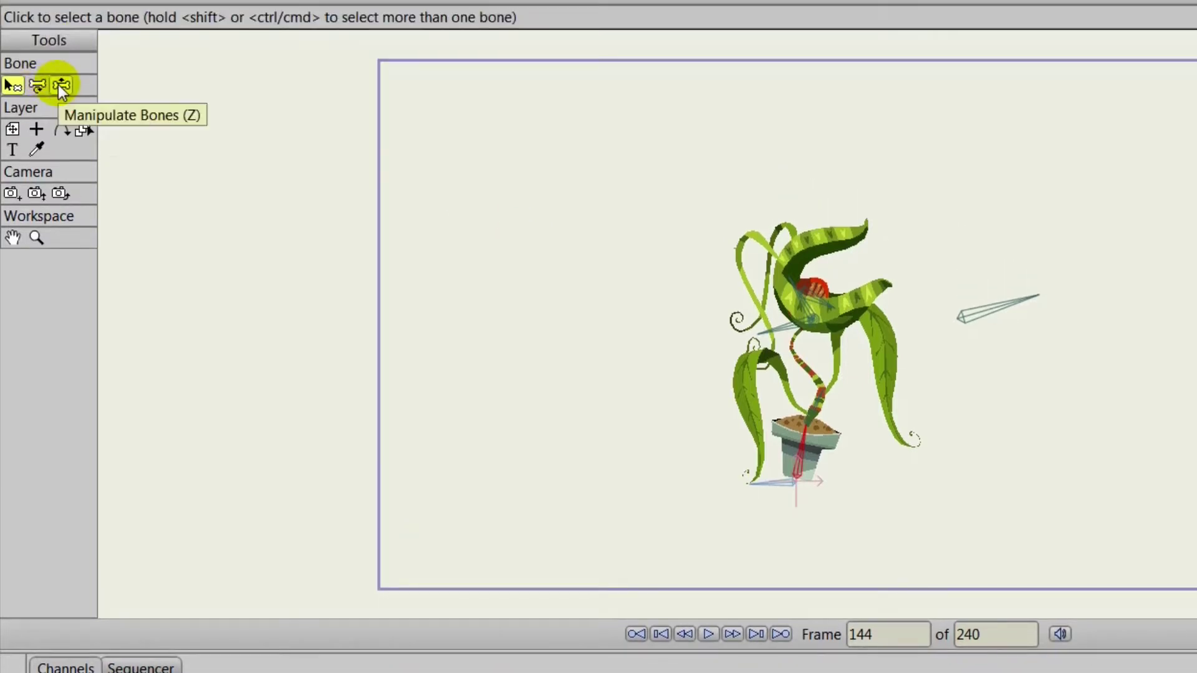
Step: Pose the plant at frame 144 by bending its stem, tilting the pot and swinging the head
left_click(61, 86)
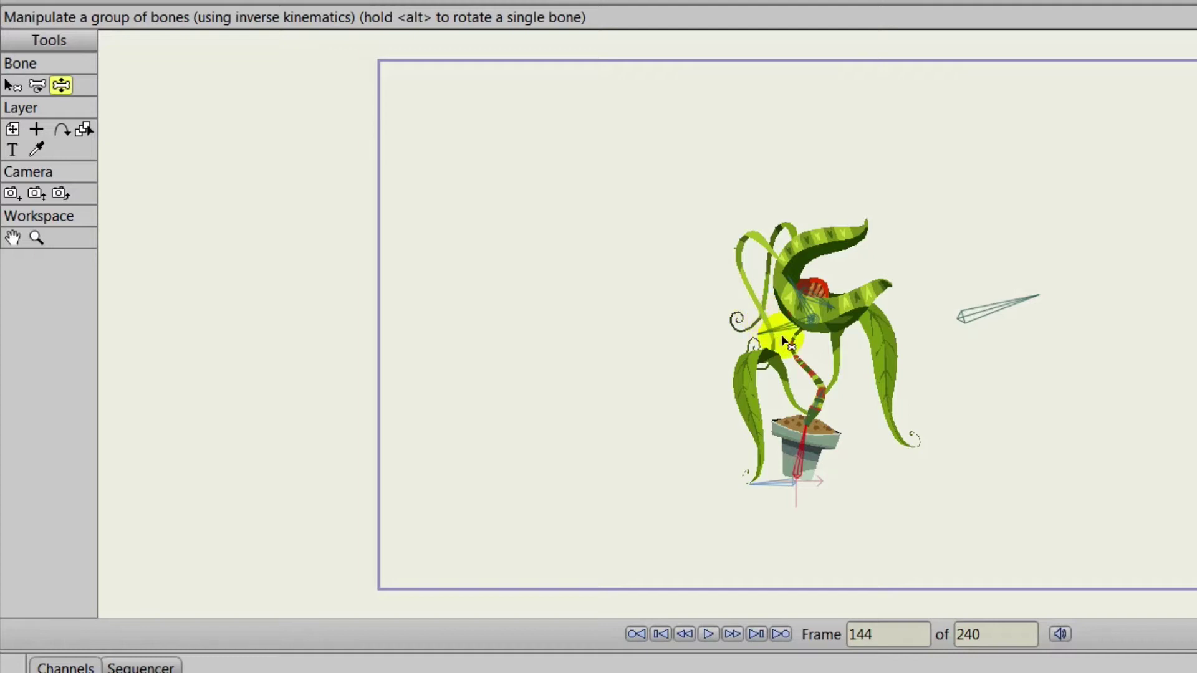
left_click_drag(818, 404, 806, 398)
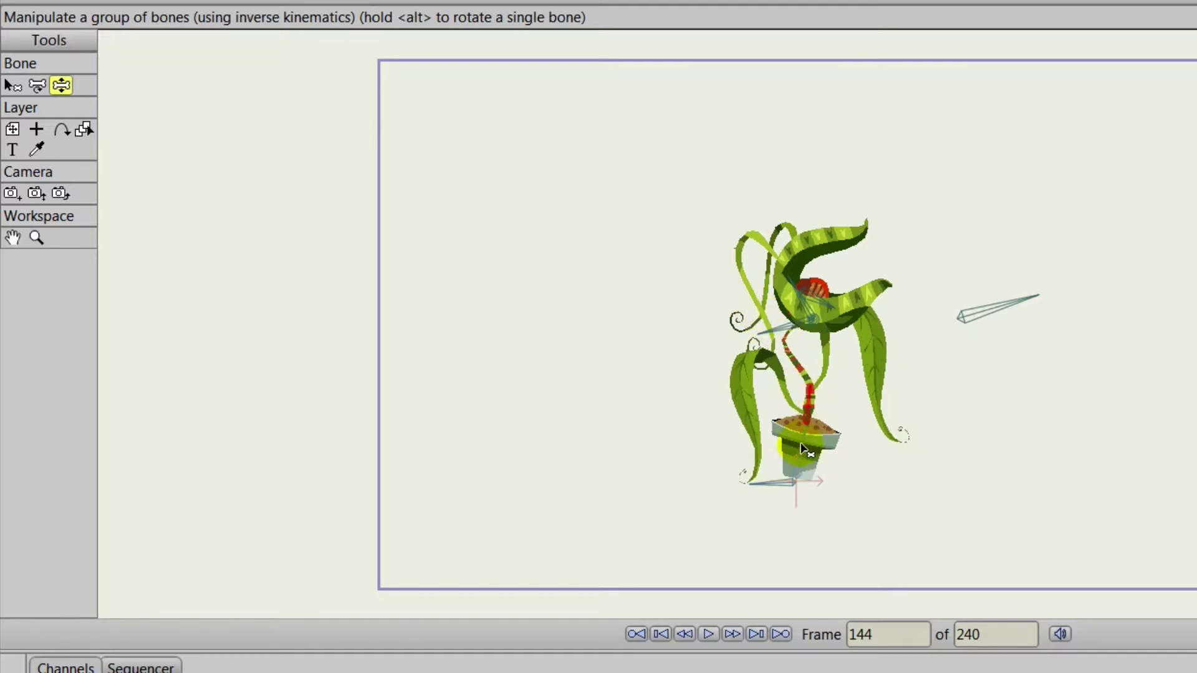
left_click_drag(808, 444, 787, 442)
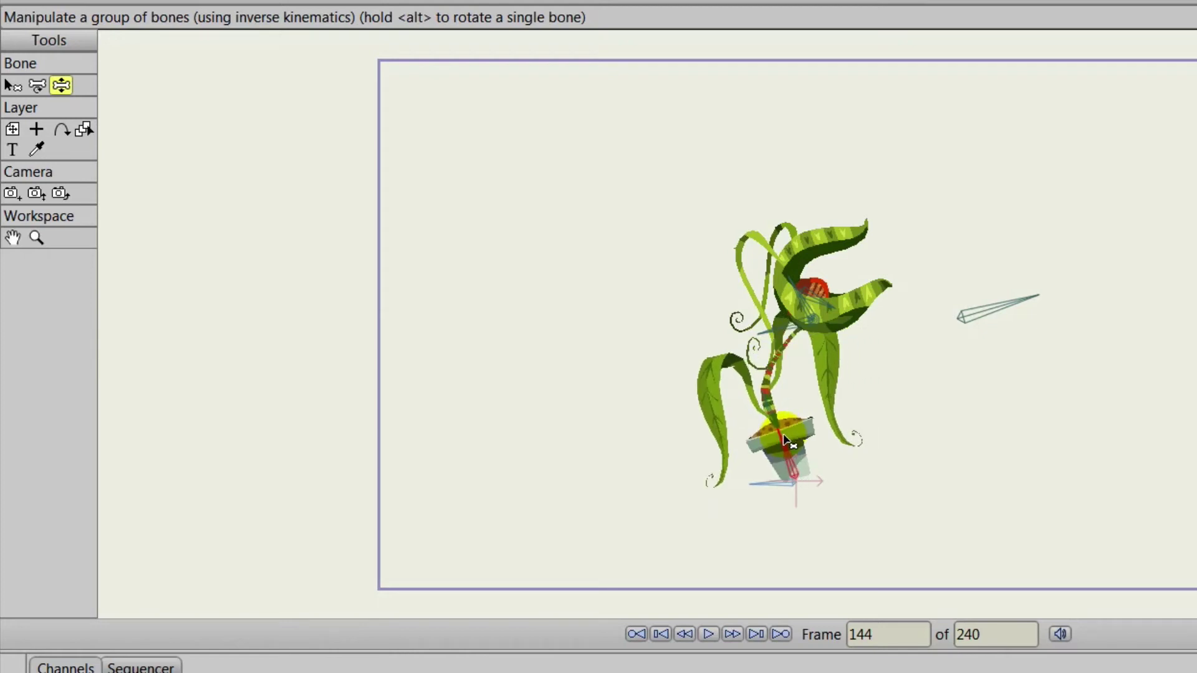
left_click_drag(756, 484, 756, 494)
left_click(782, 318)
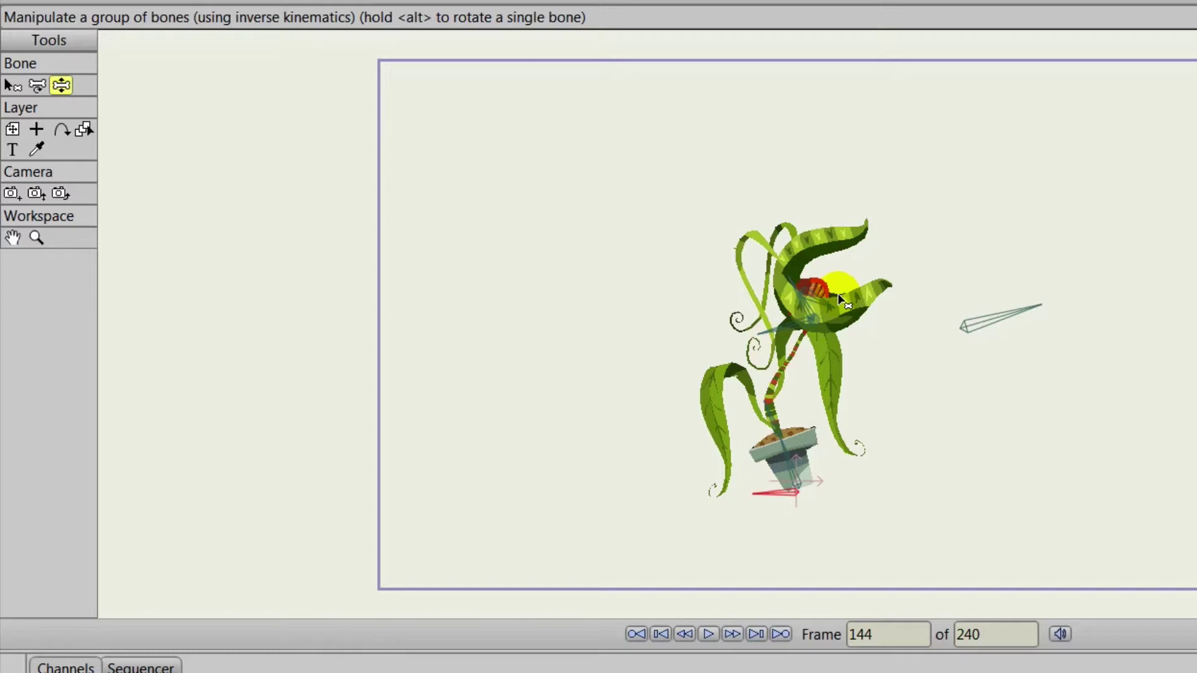
left_click_drag(803, 312, 806, 294)
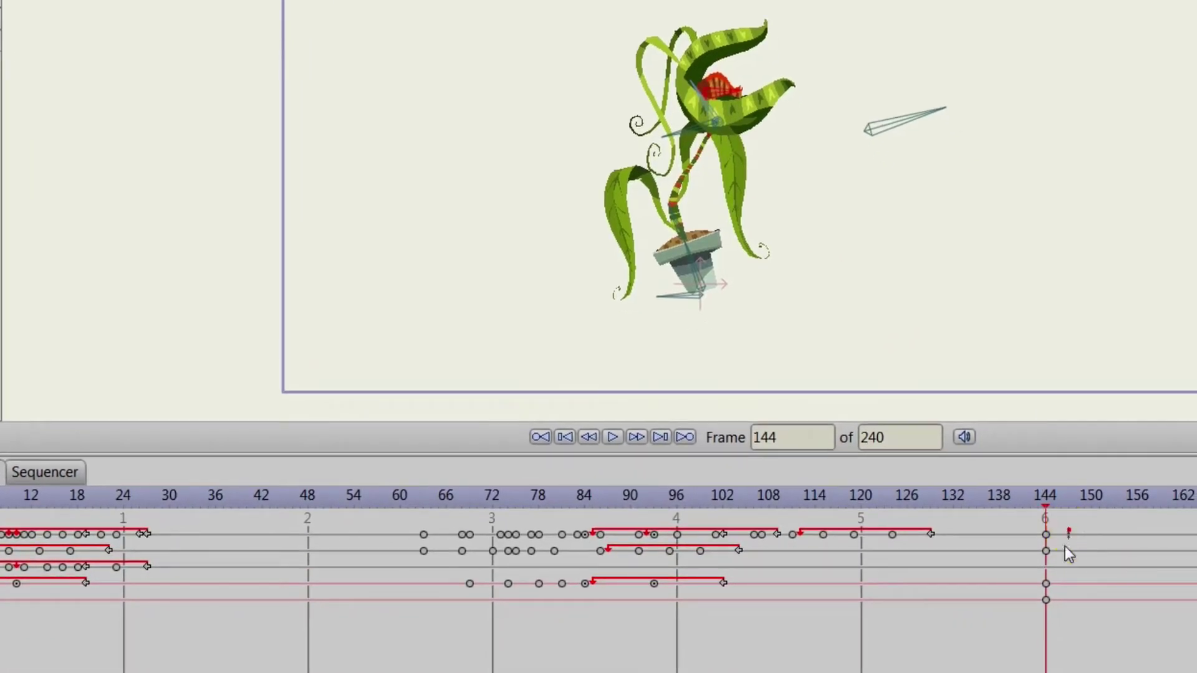
Step: Delete the frame 144 keyframes and rewind to frame 0
left_click_drag(1067, 530, 1019, 642)
key("Delete")
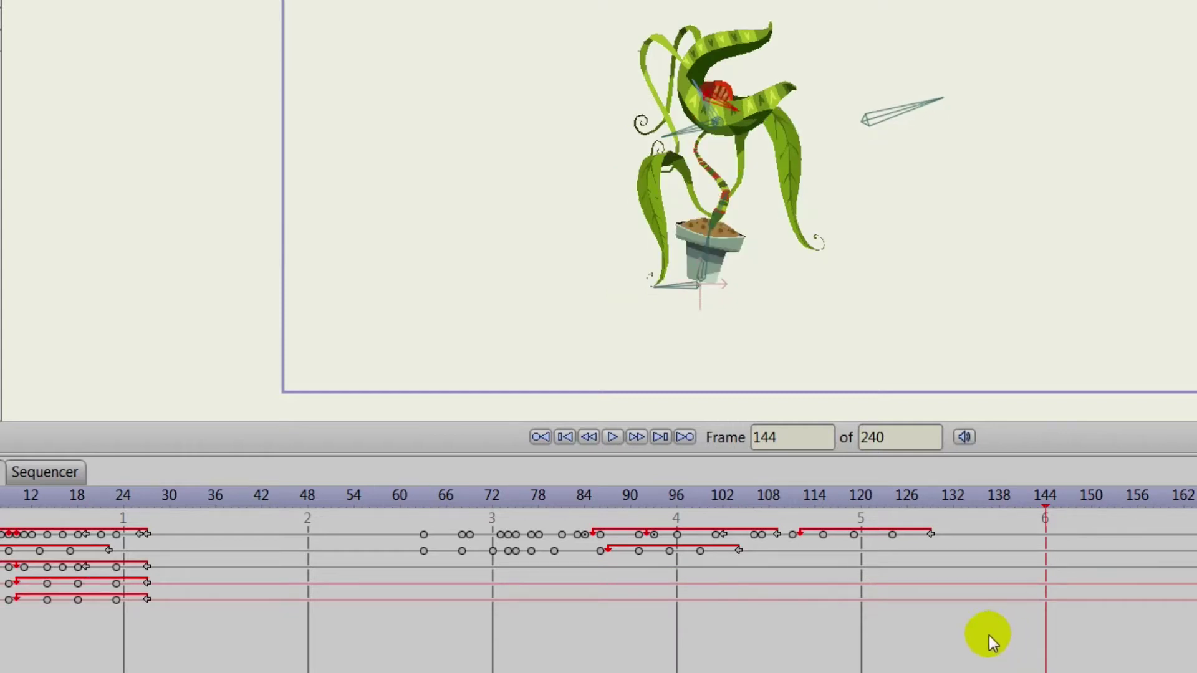
left_click(565, 435)
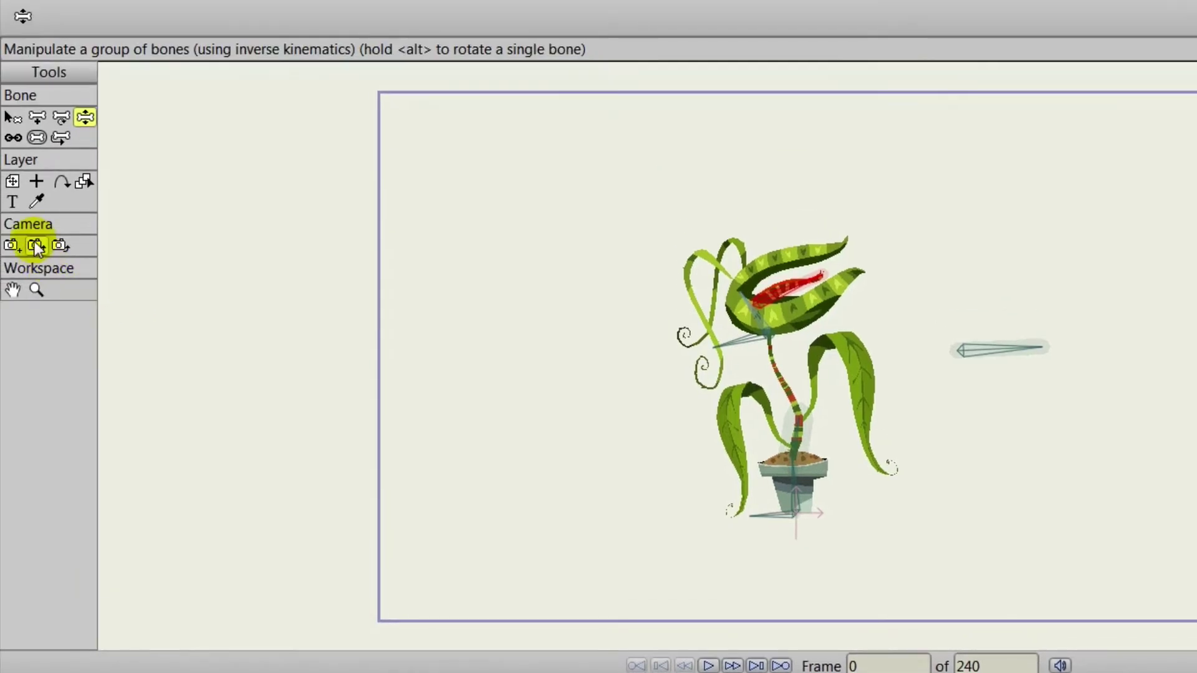
Step: Zoom the camera to 53.0061 and track it to X 0.0653, Y 0.0254
left_click(36, 245)
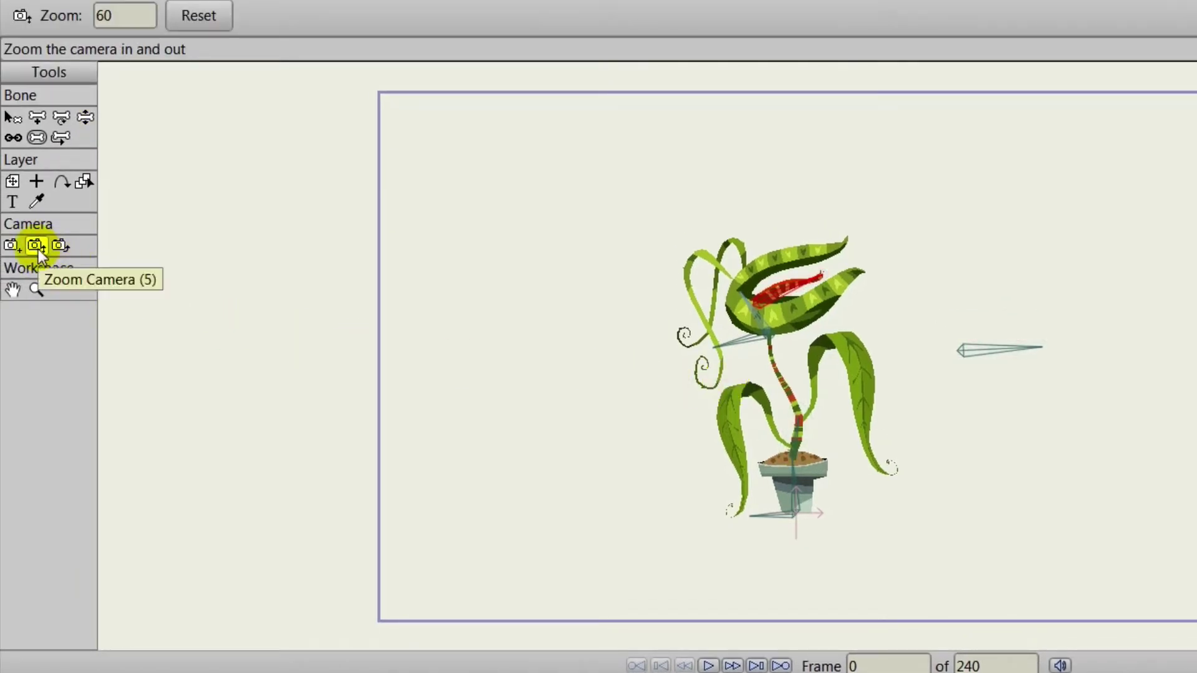
left_click_drag(713, 379, 721, 424)
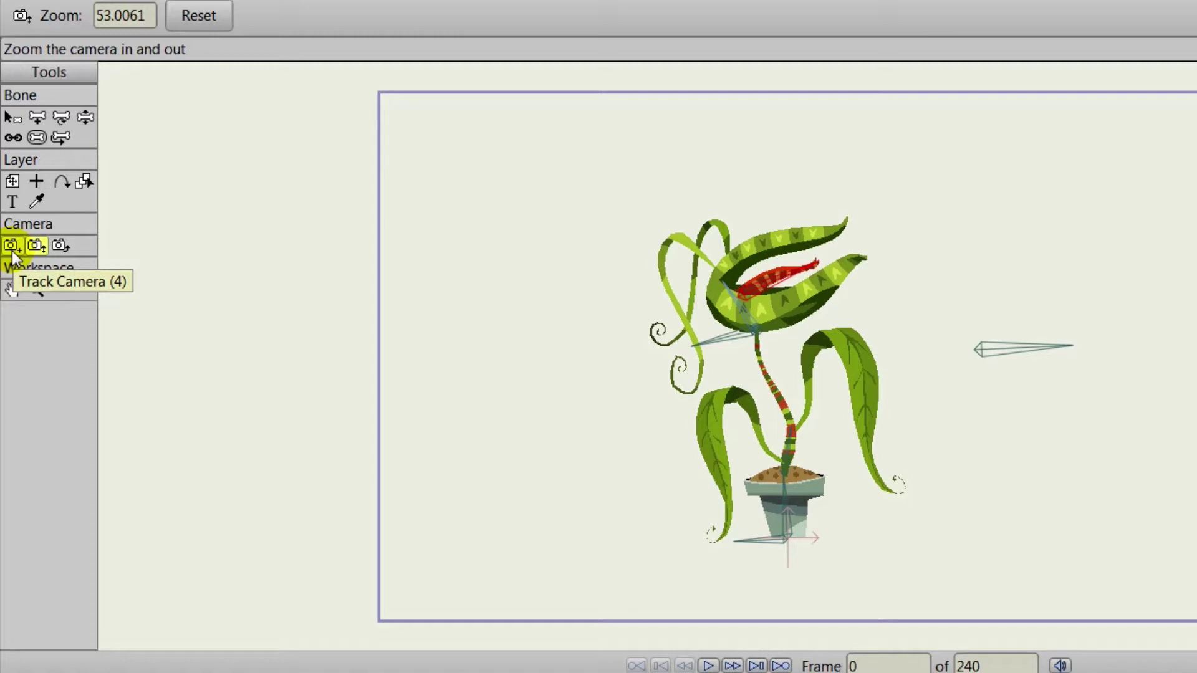
left_click(13, 248)
mouse_move(700, 383)
left_mouse_down()
mouse_move(707, 396)
mouse_move(694, 392)
left_mouse_up()
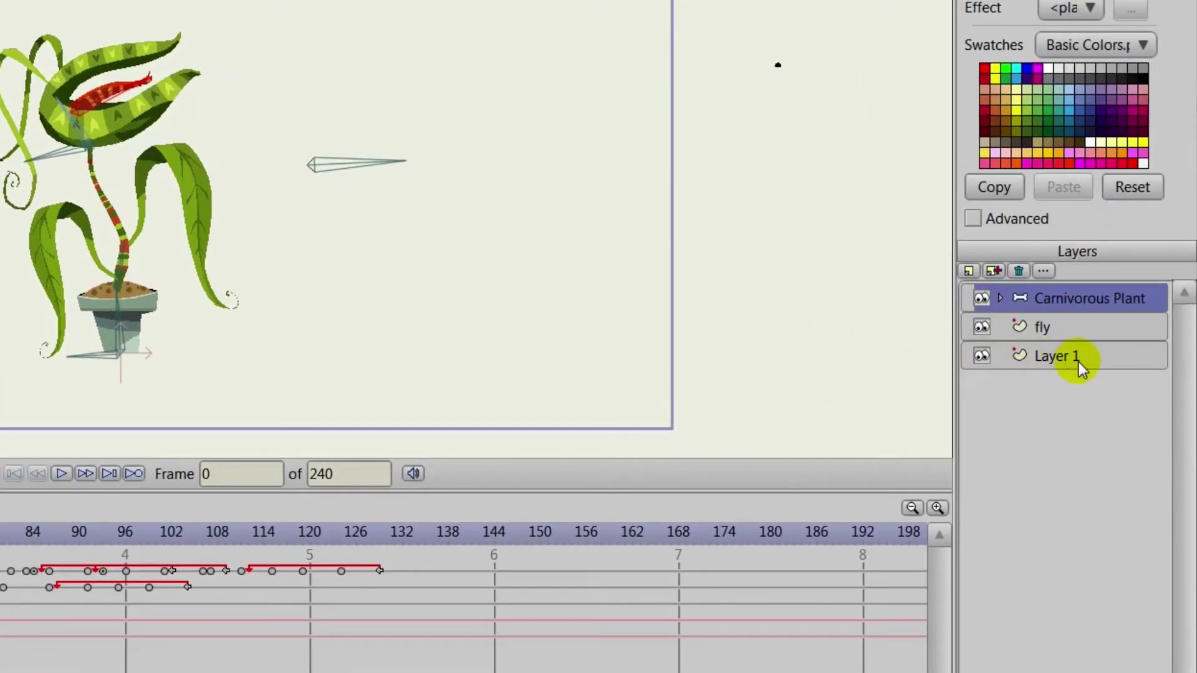
Step: Delete Layer 1, add a vector layer named BG, and move it below fly
left_click(1072, 358)
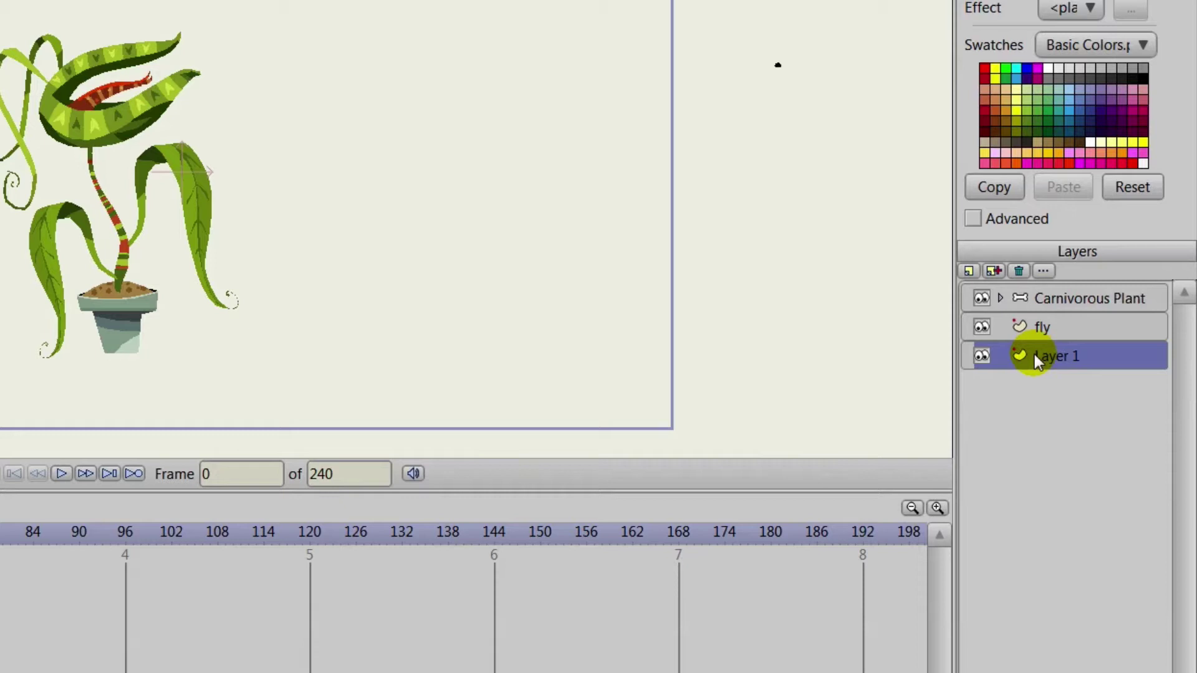
left_click(1018, 271)
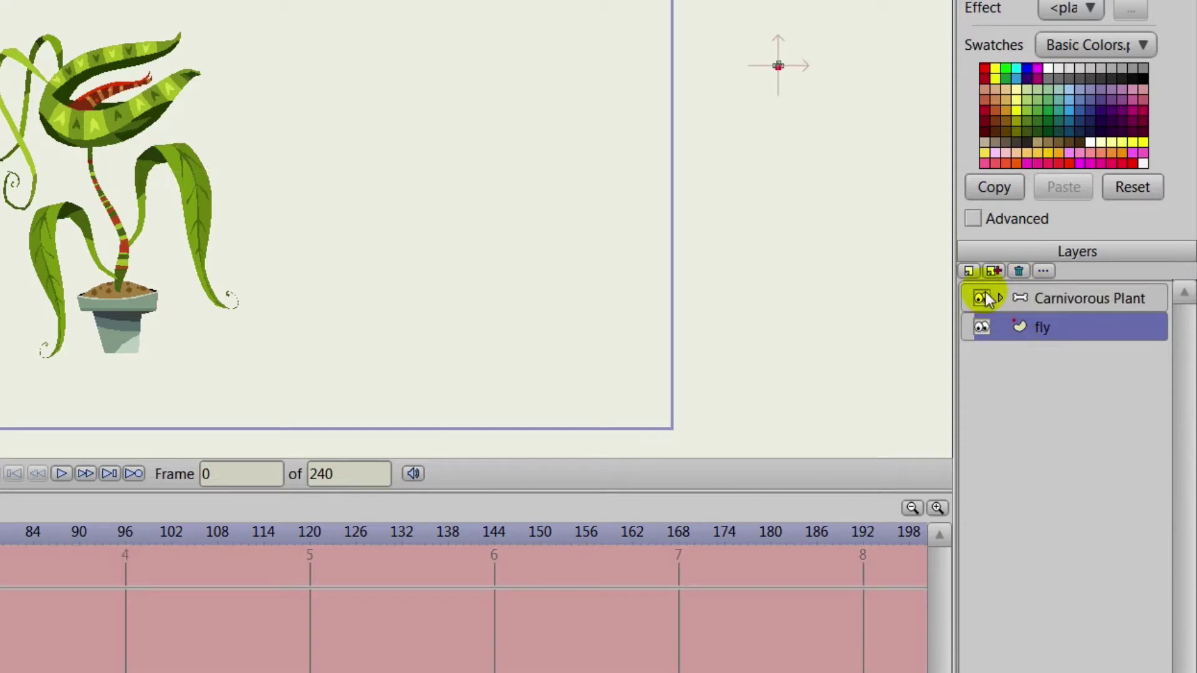
left_click(969, 272)
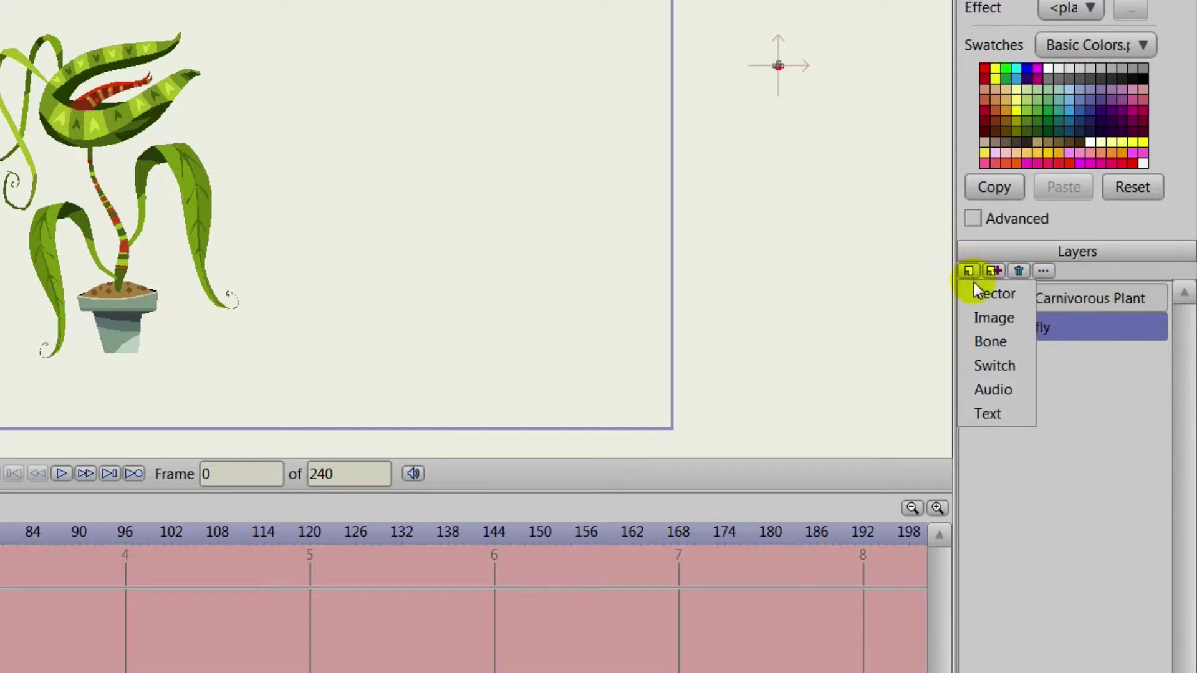
left_click(979, 292)
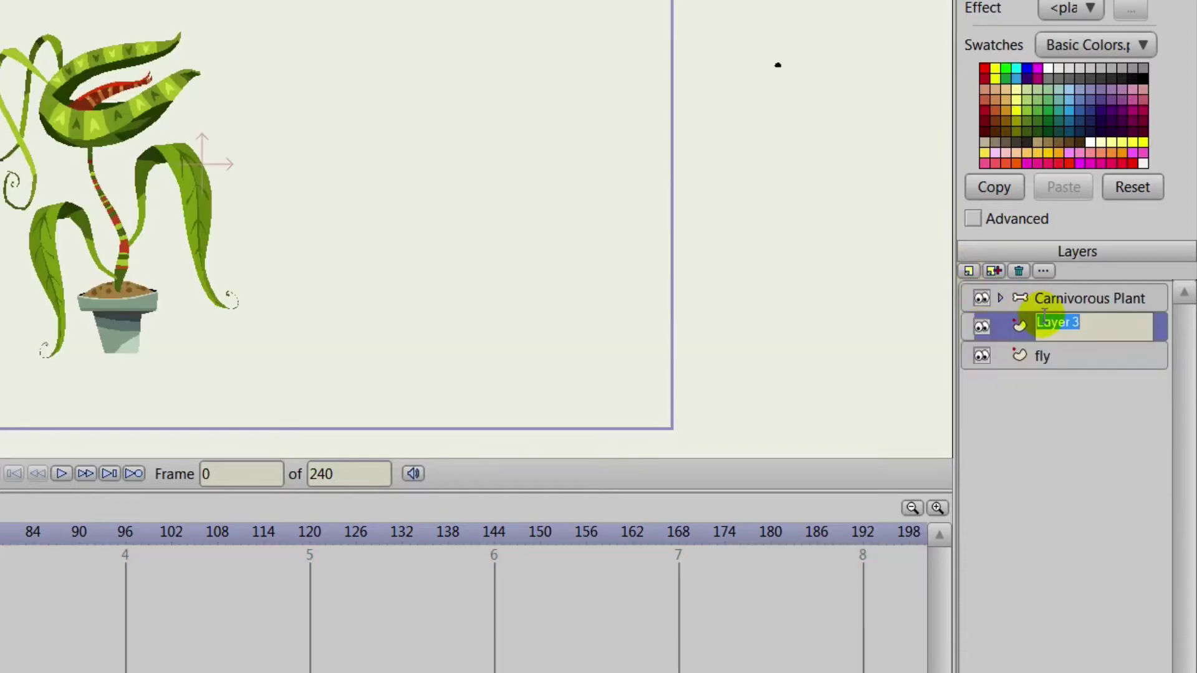
type("BG")
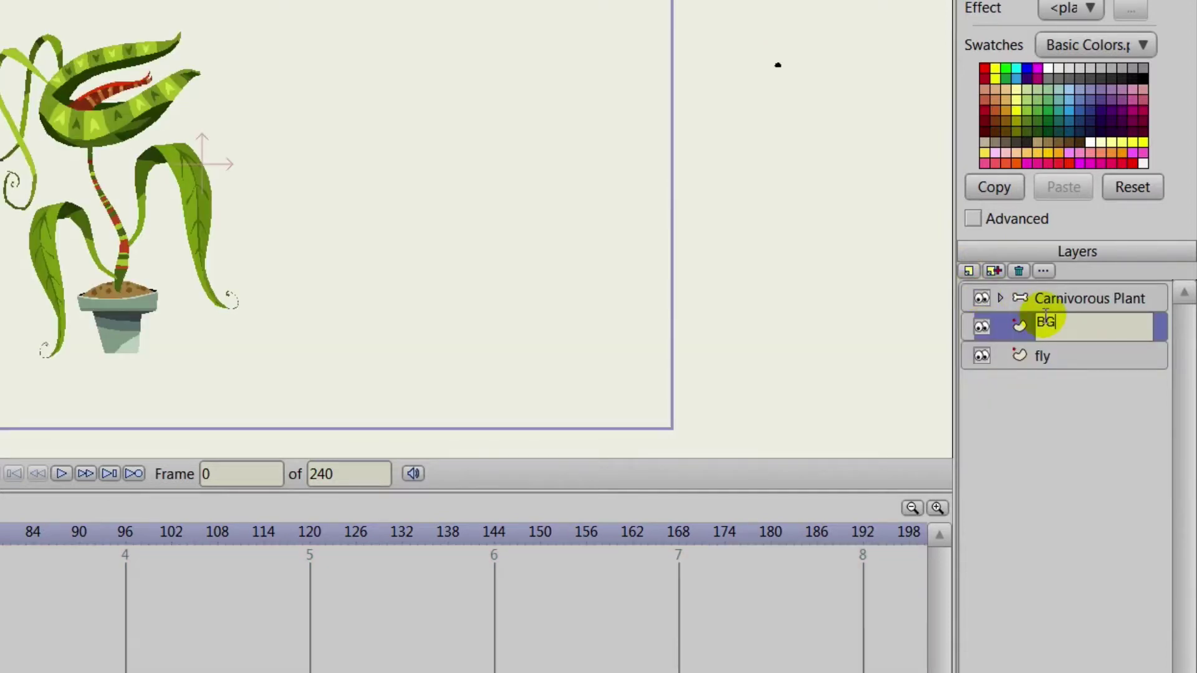
key("Return")
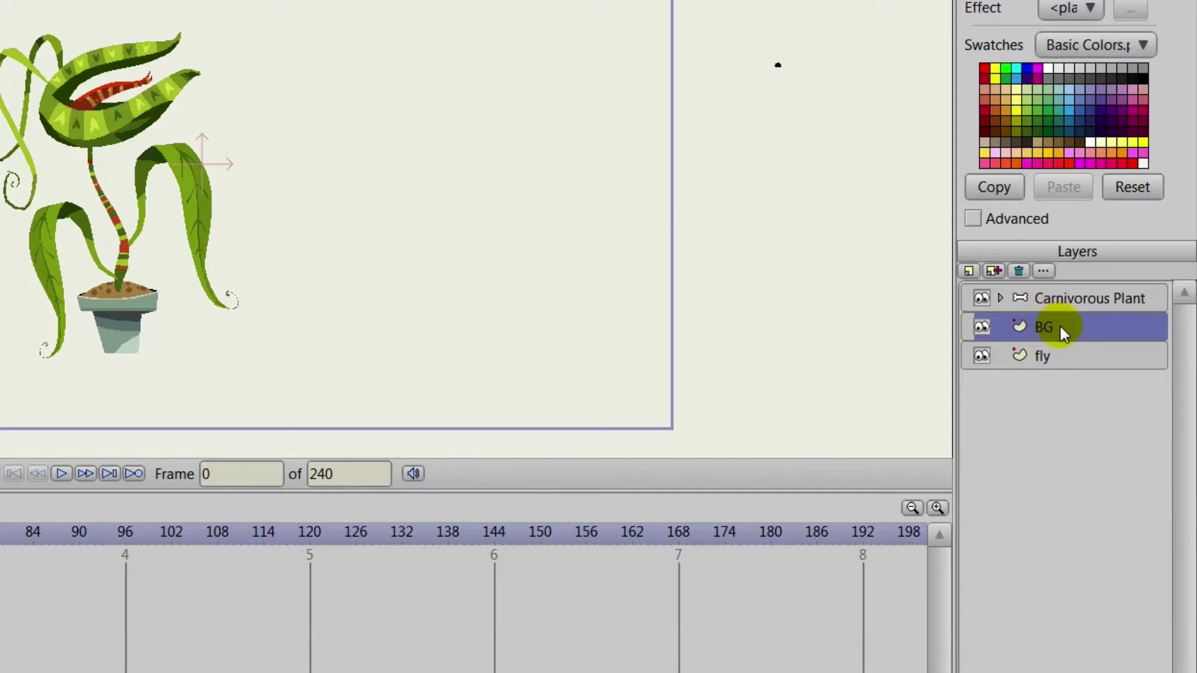
left_click_drag(1060, 327, 1066, 379)
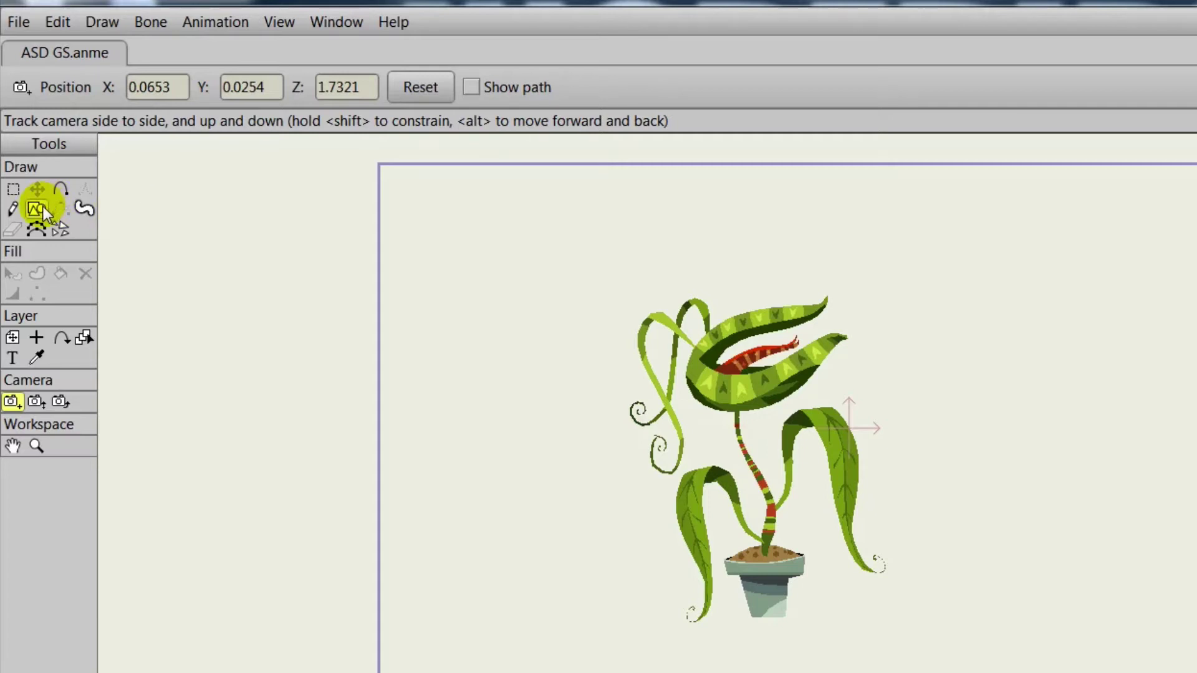
Step: Draw a rectangle on BG from the frame's top-left corner past its bottom-right edge
left_click(36, 210)
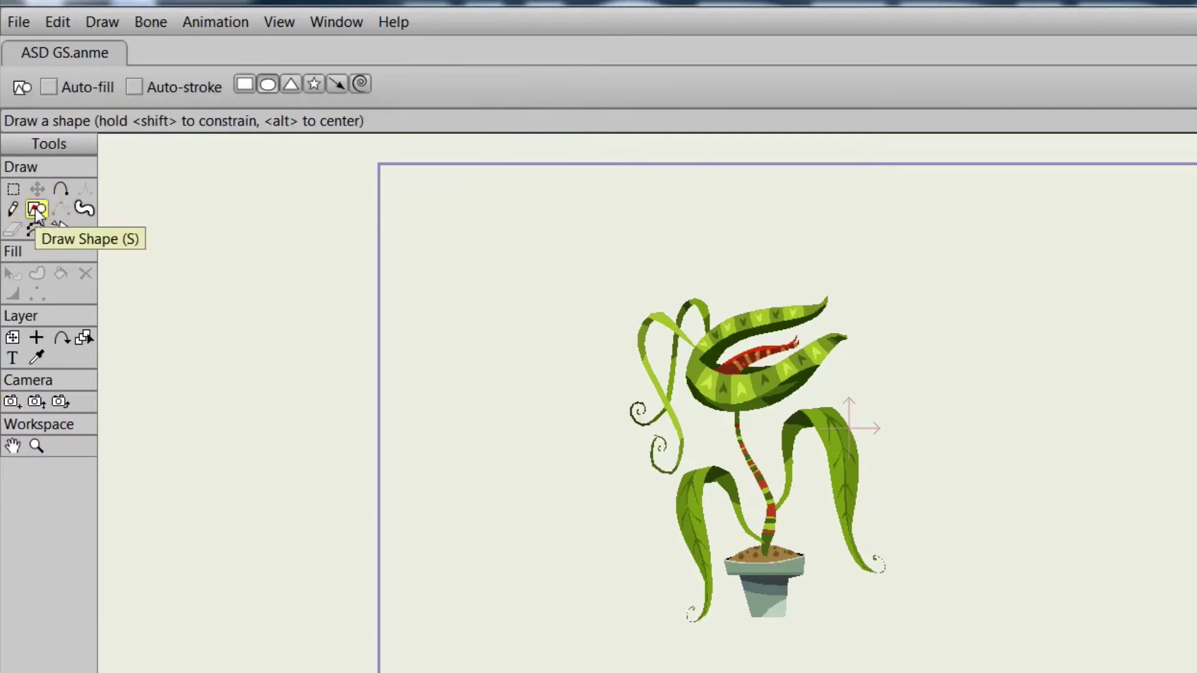
left_click(243, 84)
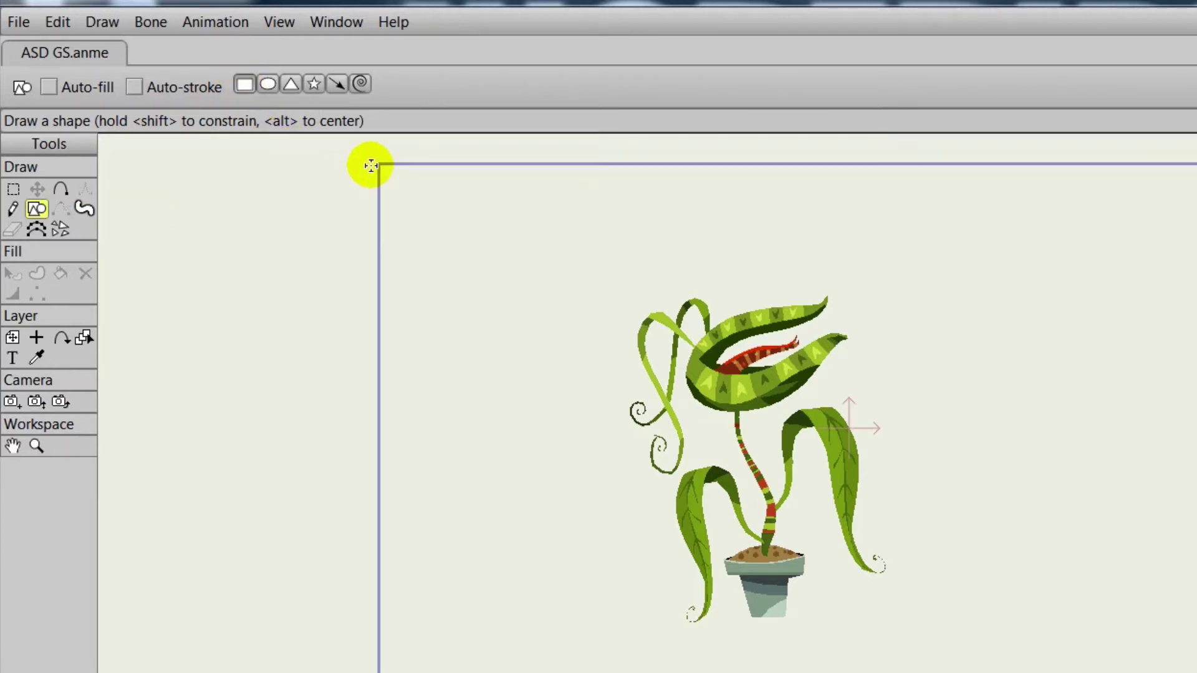
left_click_drag(367, 157, 472, 672)
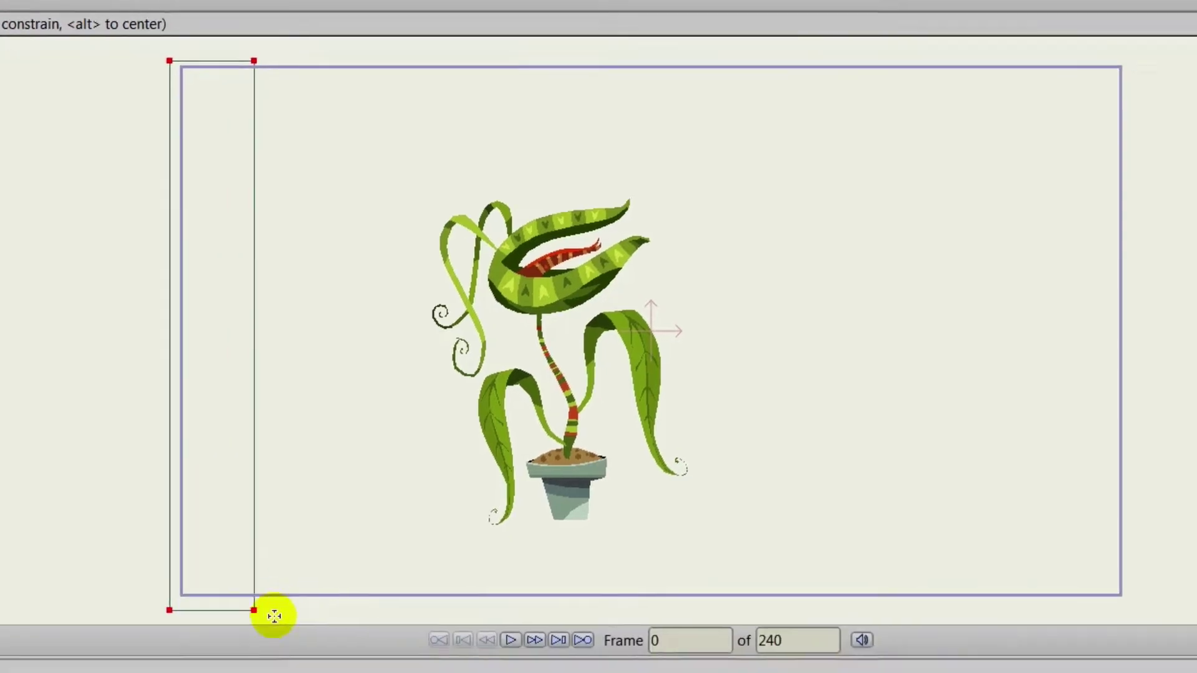
left_click_drag(274, 616, 1102, 607)
left_click_drag(1018, 567, 1058, 563)
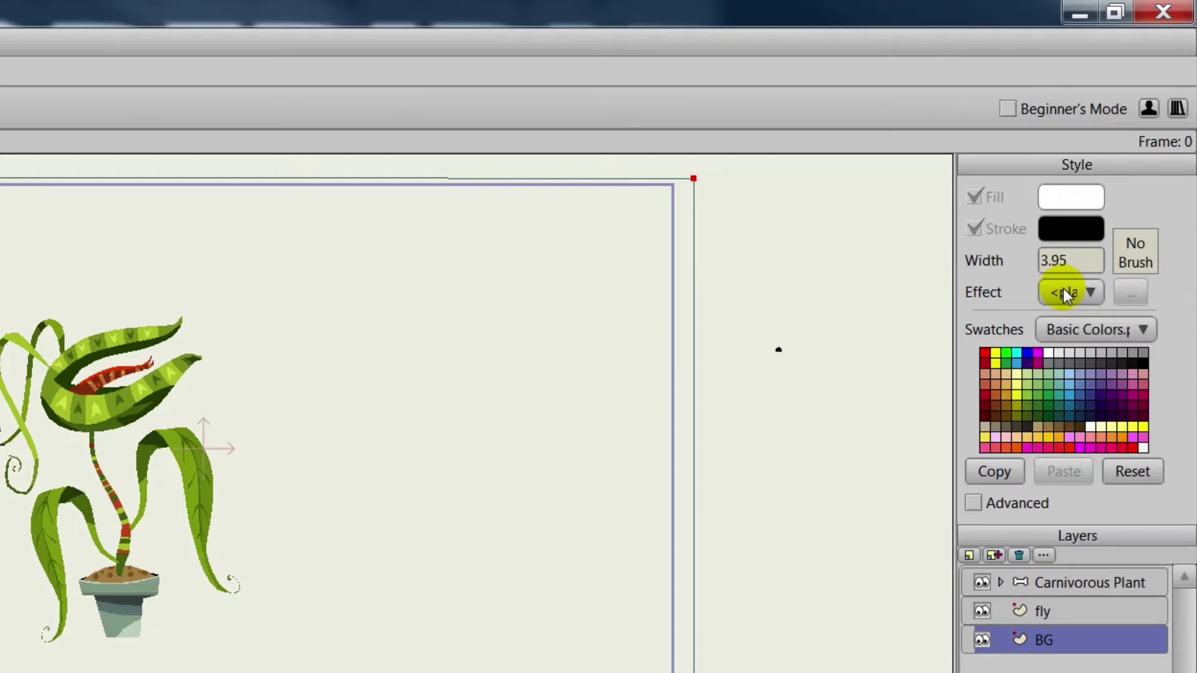
Step: Pick a blue swatch and paint-bucket fill the background rectangle with it
left_click(1070, 391)
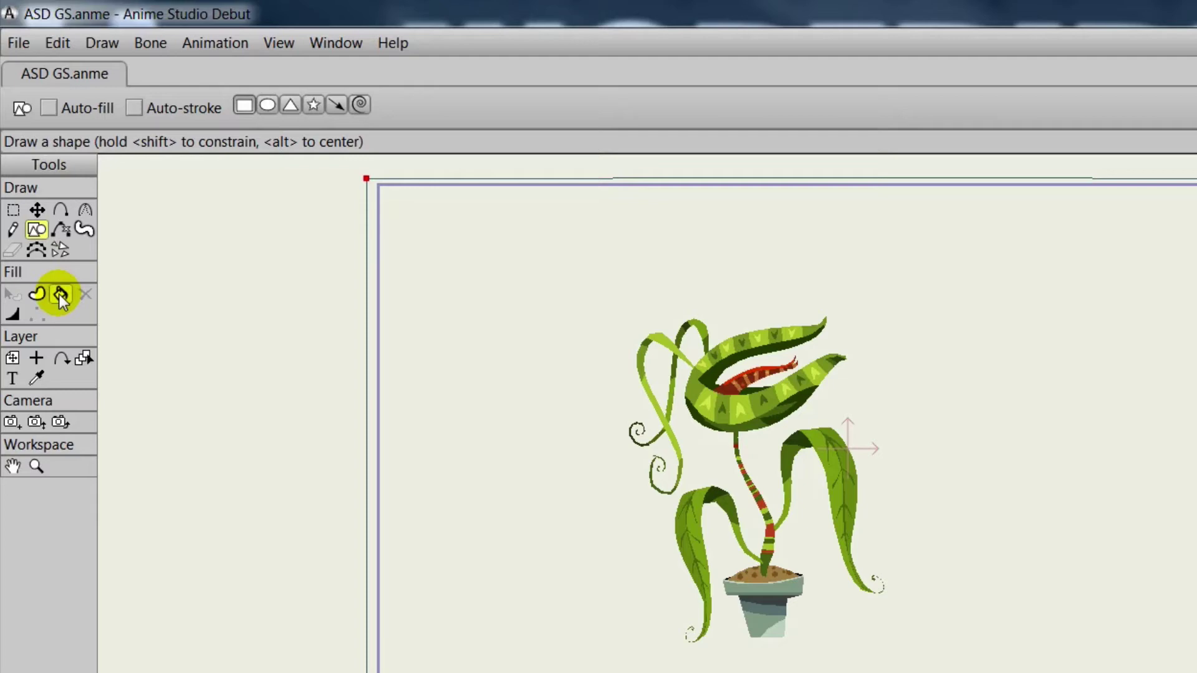
left_click(60, 293)
left_click(486, 309)
left_click(488, 310)
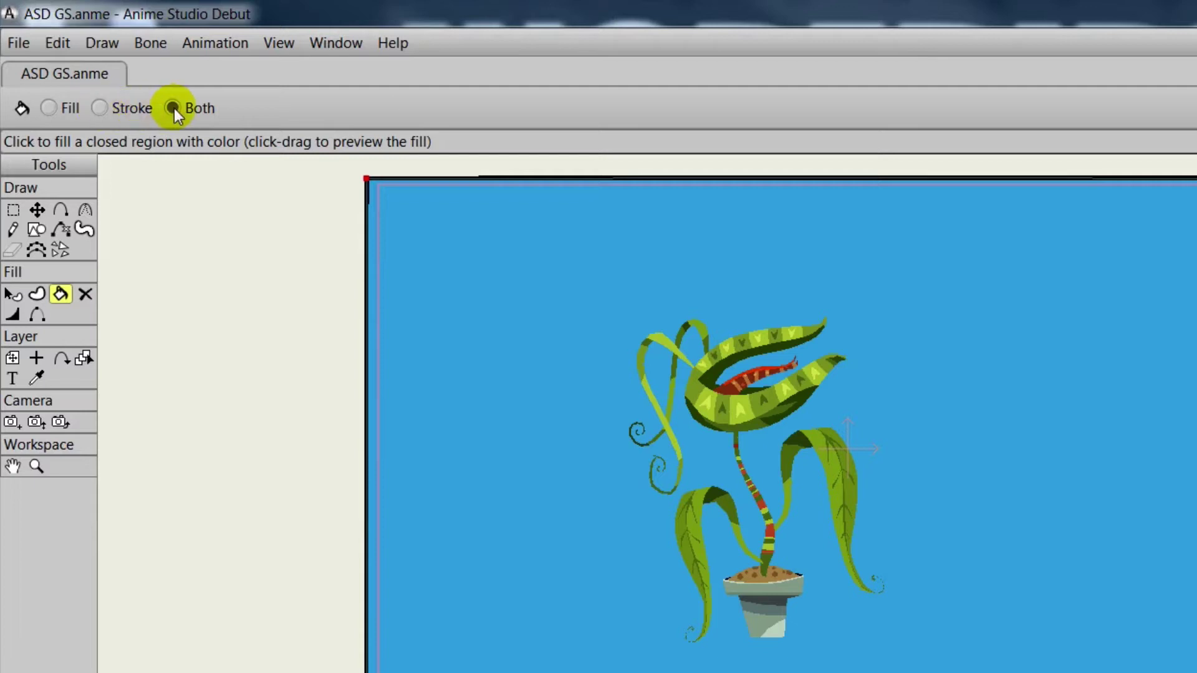
left_click(436, 316)
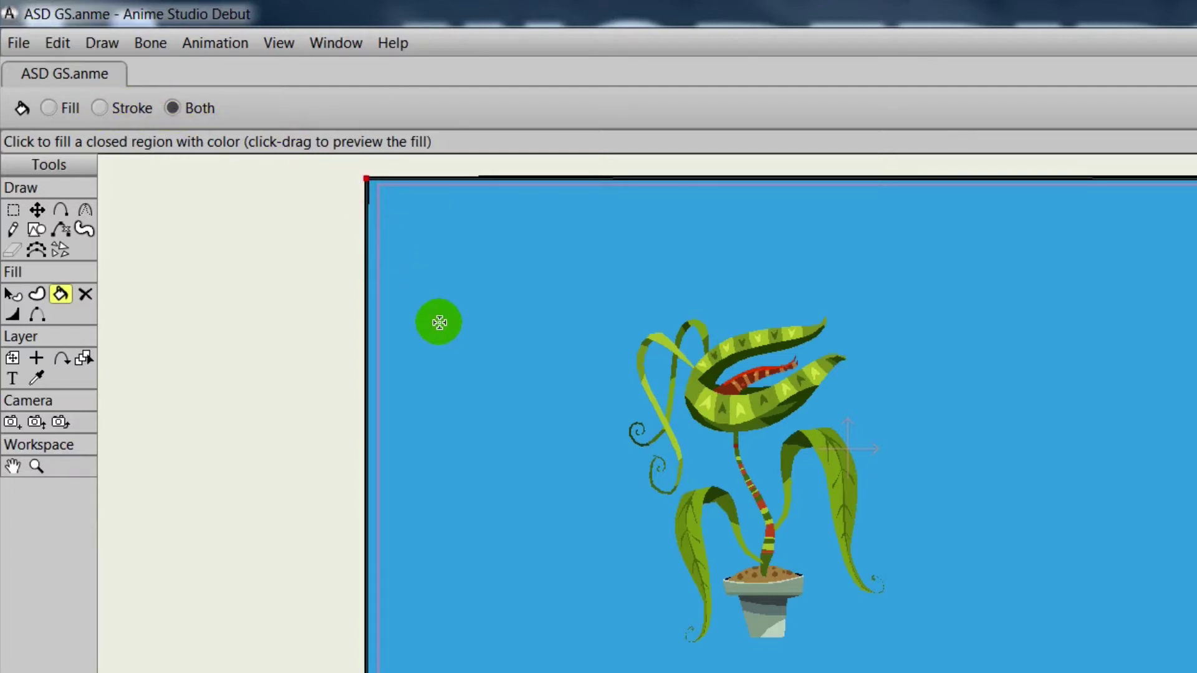
Step: Select the blue background shape and apply a Gradient fill effect
left_click(13, 294)
left_click(1029, 328)
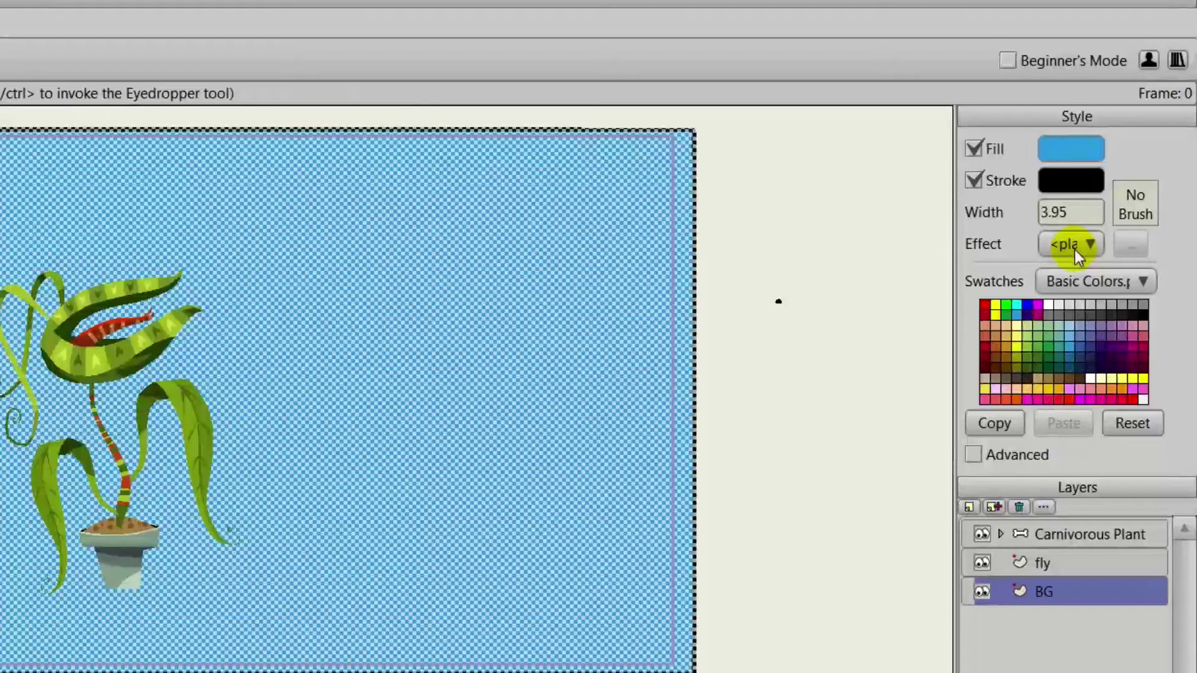
left_click(1075, 249)
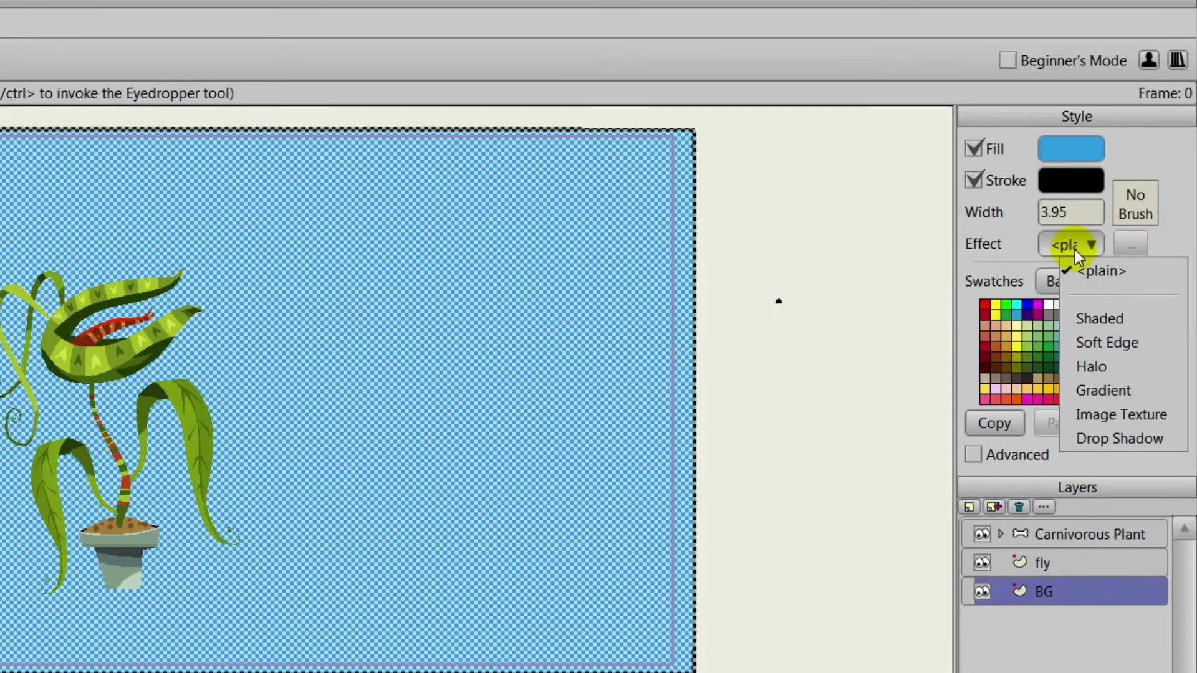
left_click(1087, 391)
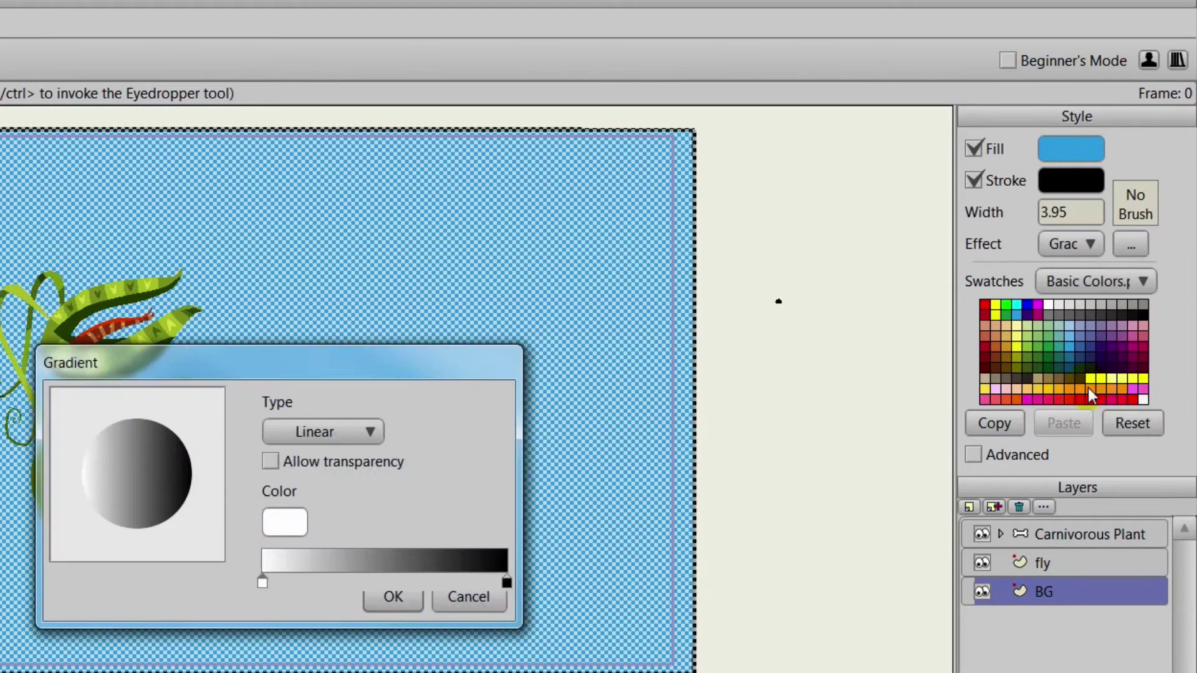
Step: Set the gradient's start colour to bright yellow FAEB00
double_click(262, 583)
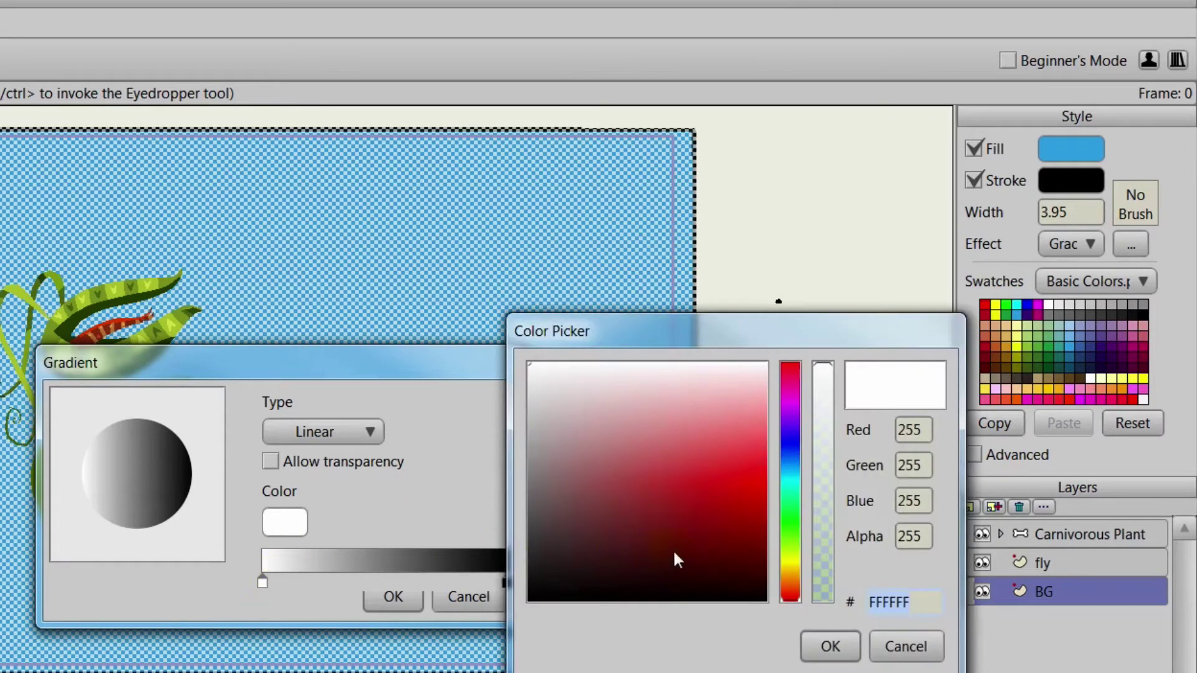
left_click(788, 561)
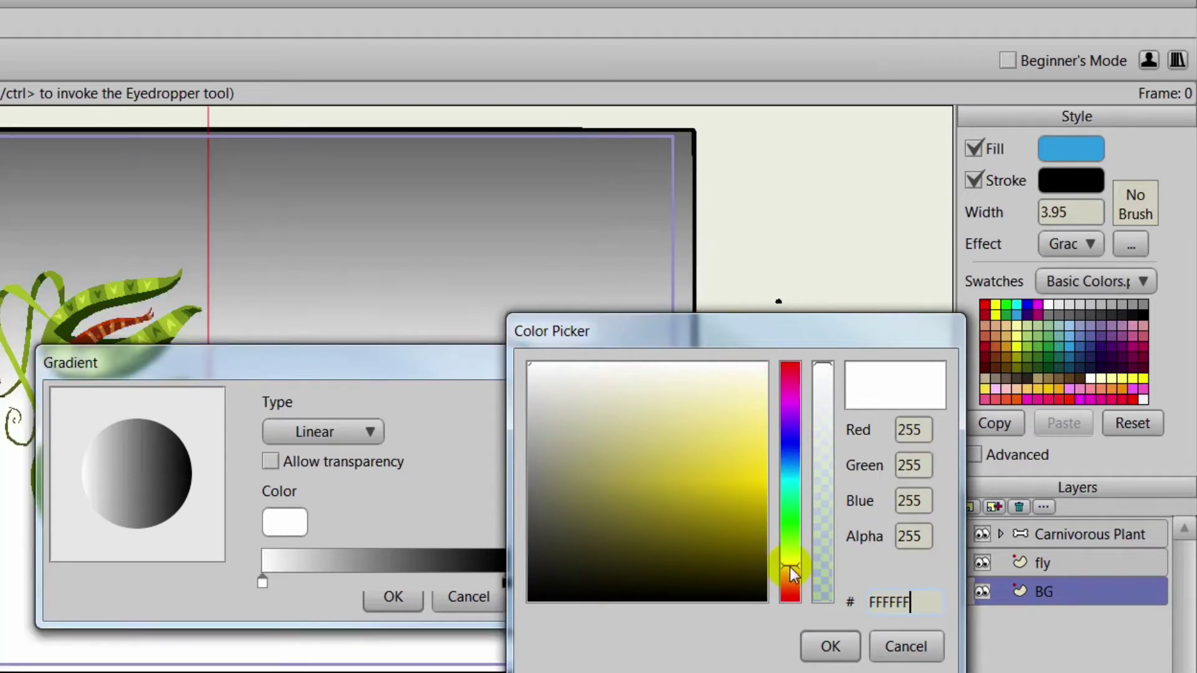
left_click_drag(737, 467, 766, 485)
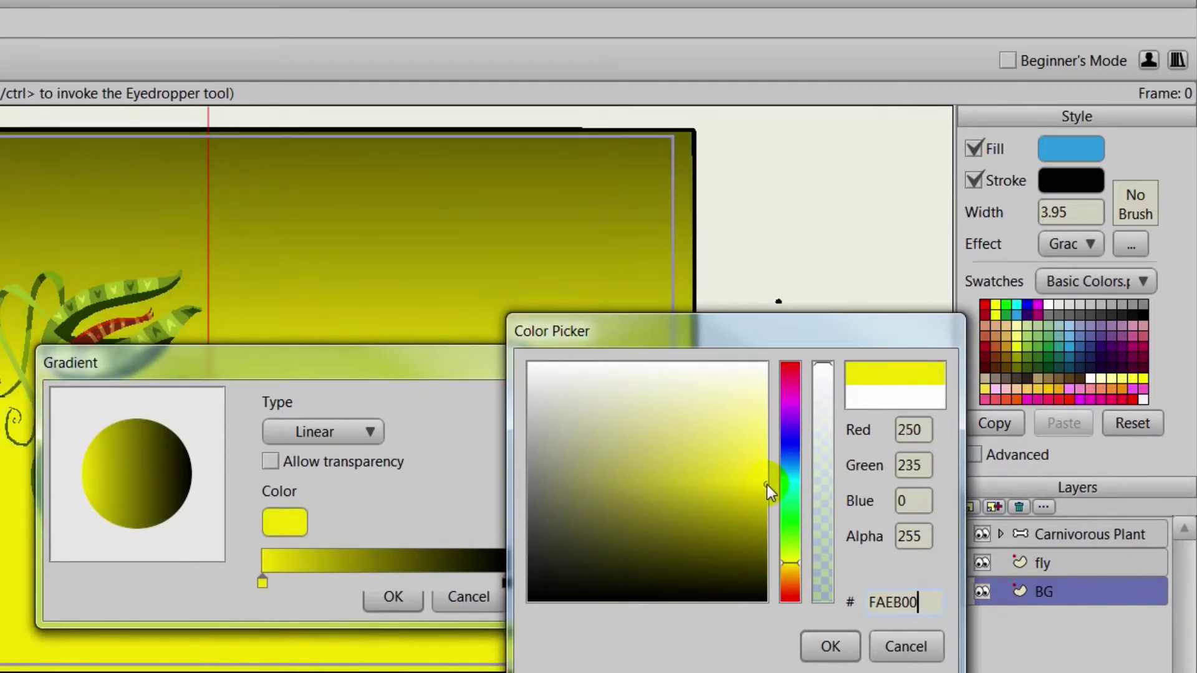
left_click(833, 648)
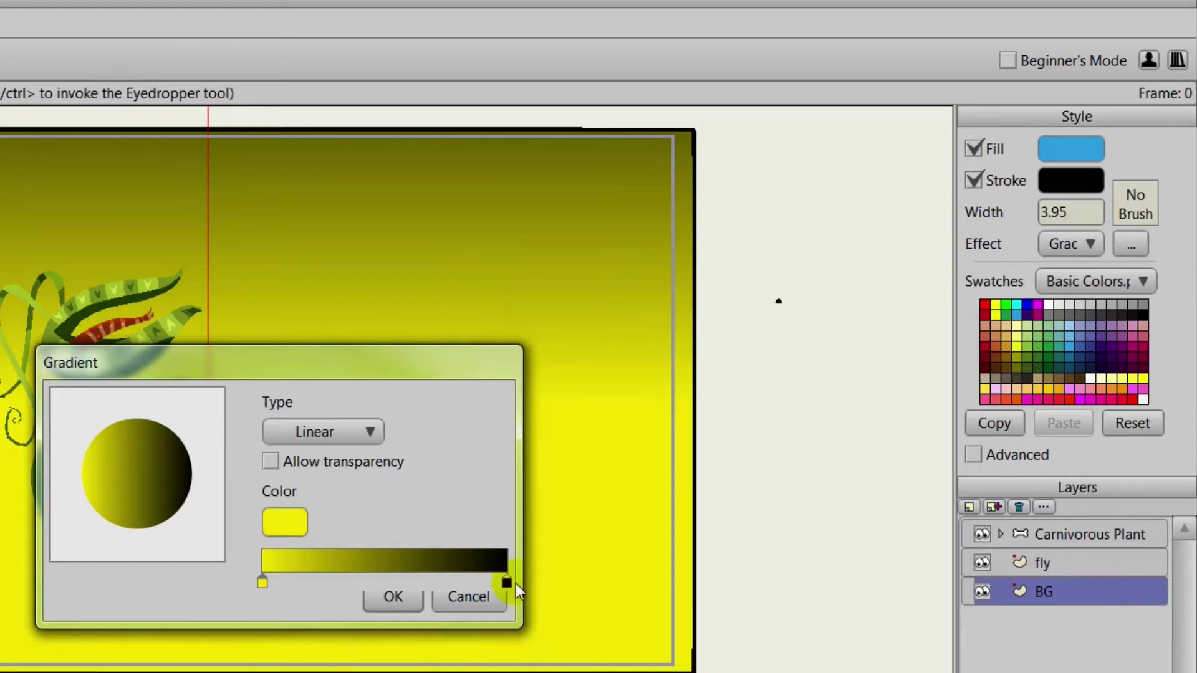
Step: Set the gradient's end colour to brown AA5000
double_click(506, 583)
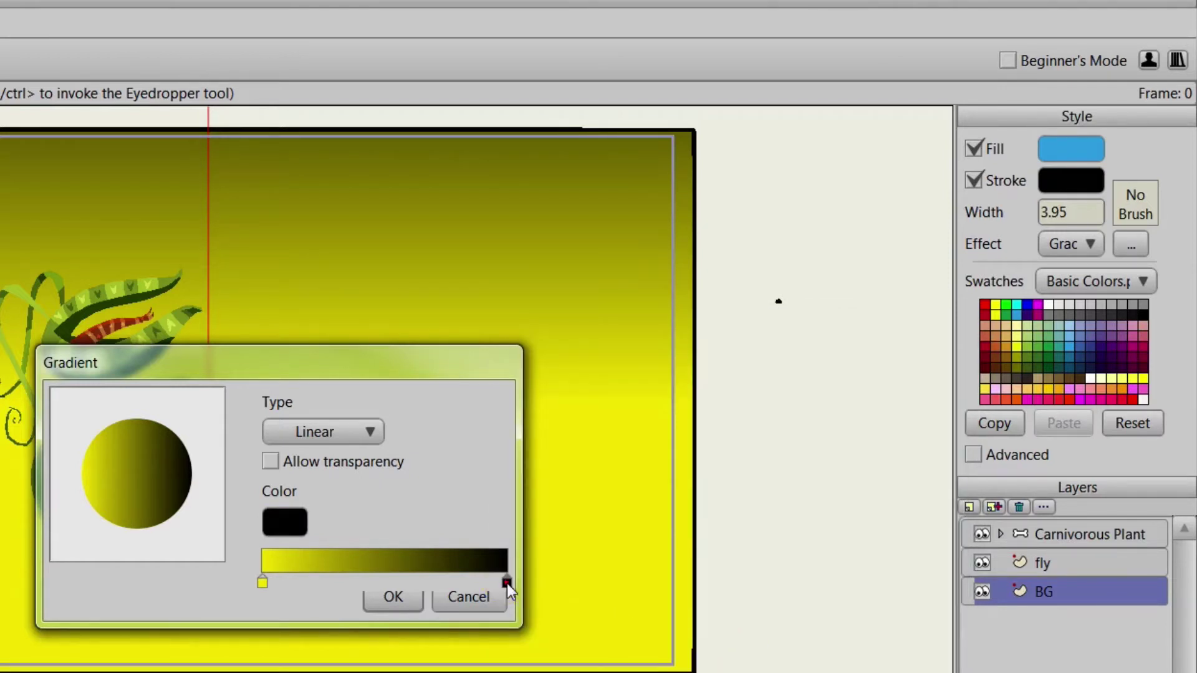
left_click(791, 576)
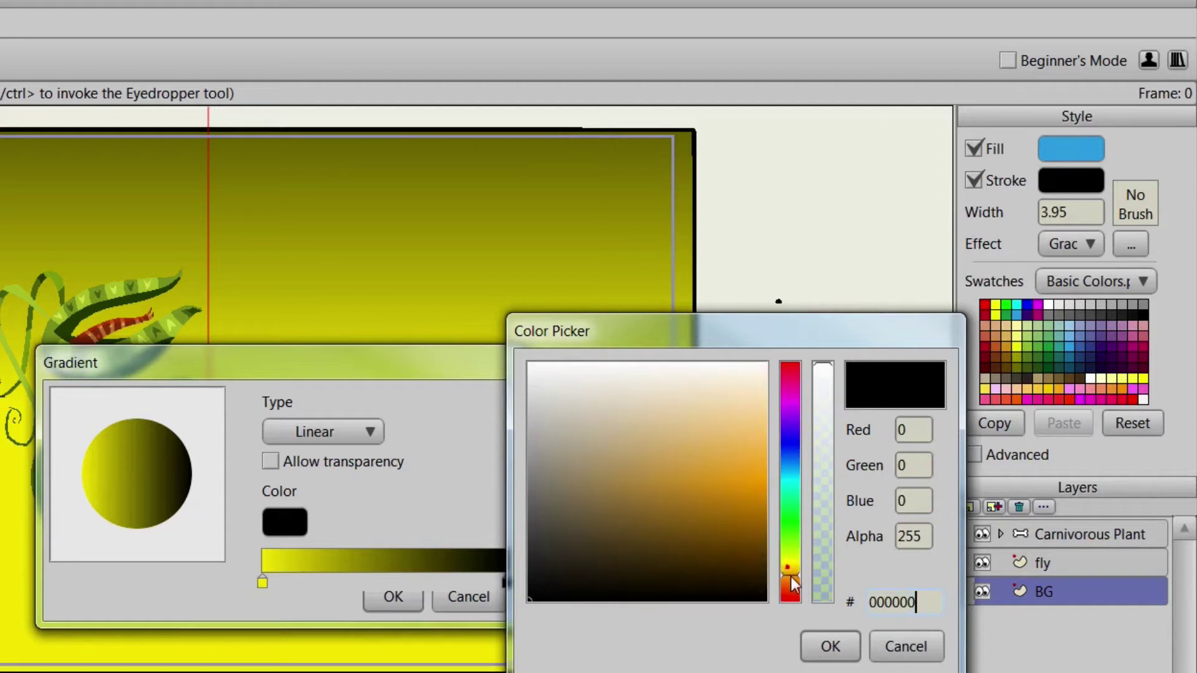
left_click(792, 582)
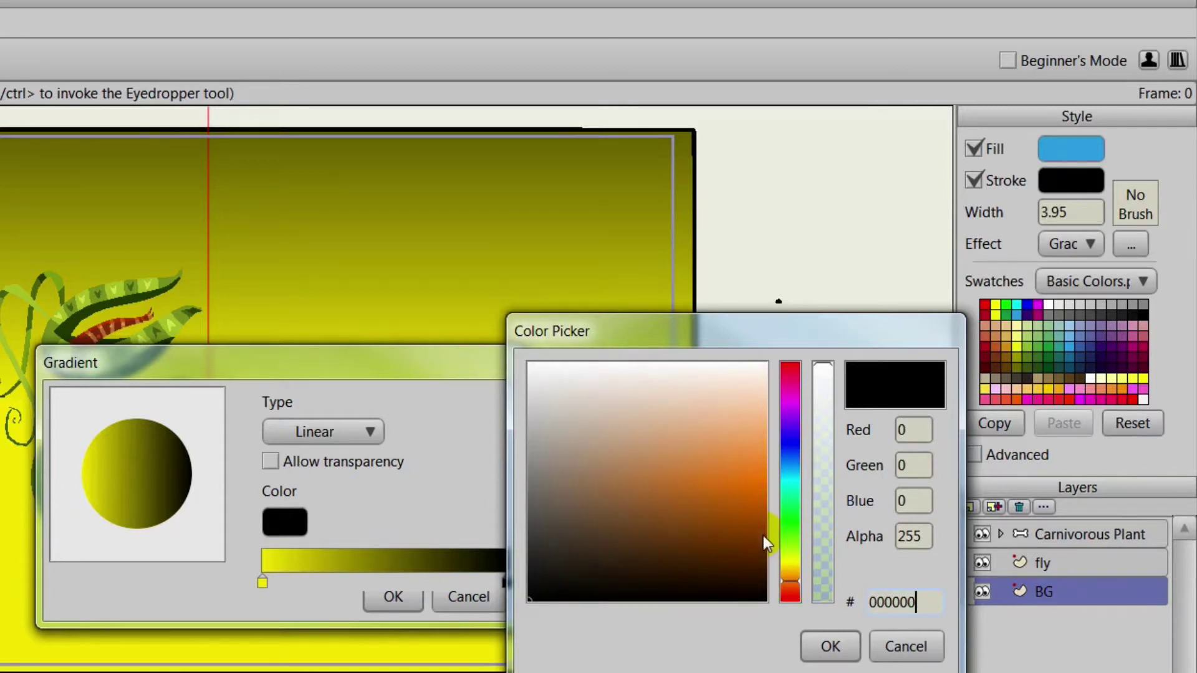
mouse_move(763, 536)
left_mouse_down()
mouse_move(769, 500)
mouse_move(787, 522)
left_mouse_up()
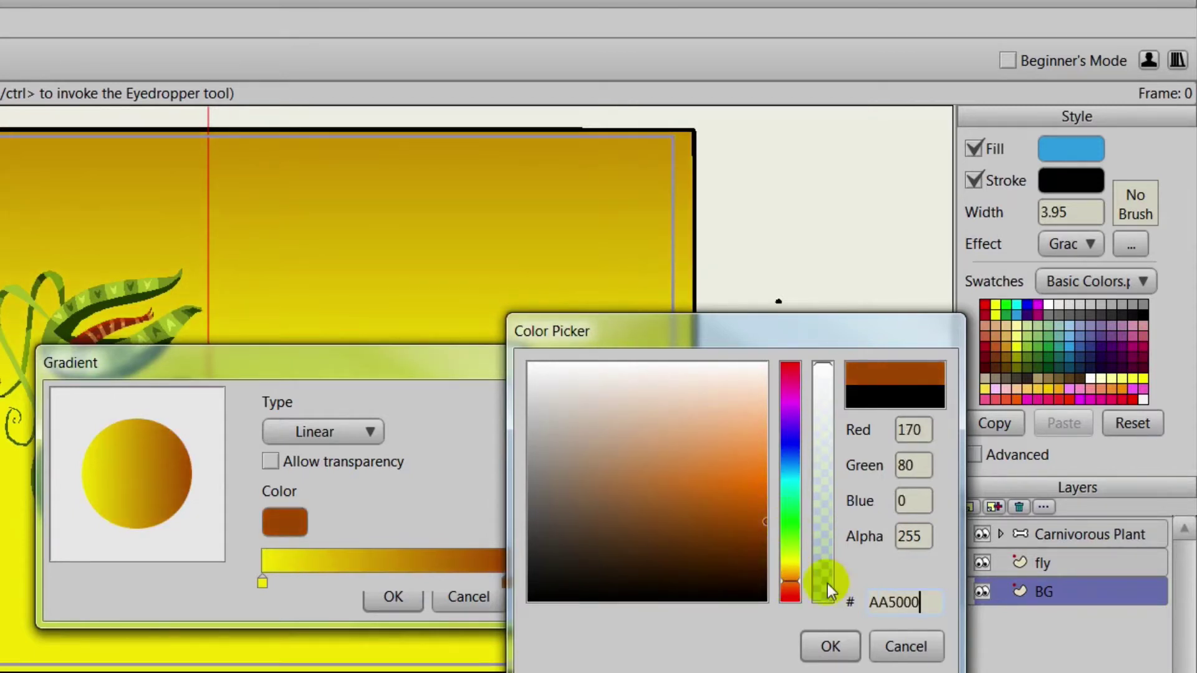
left_click(839, 642)
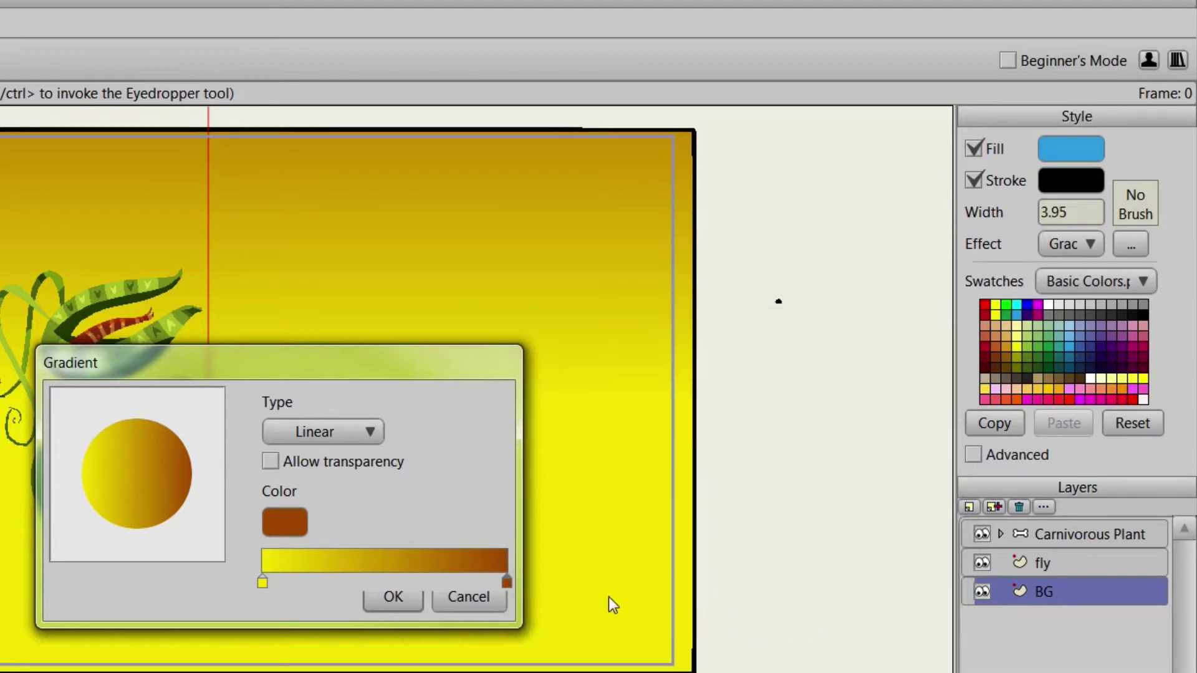
Step: Try the radial and reflected gradient types, then settle on Linear
left_click(368, 436)
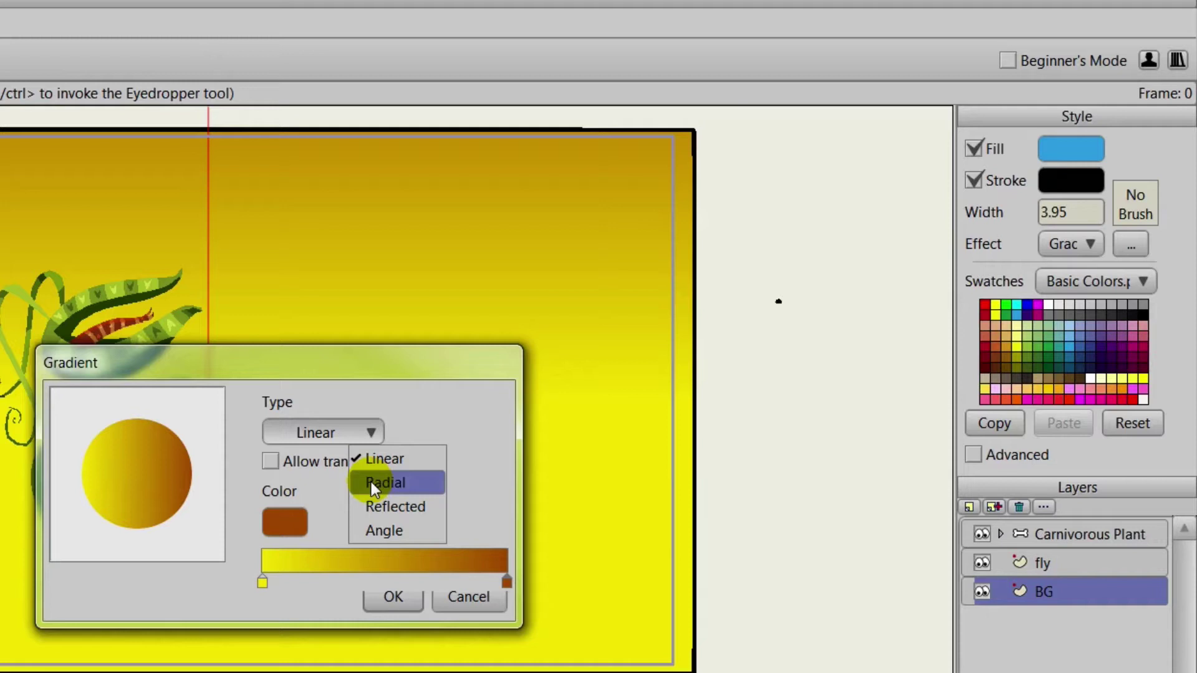
left_click(372, 482)
left_click(373, 429)
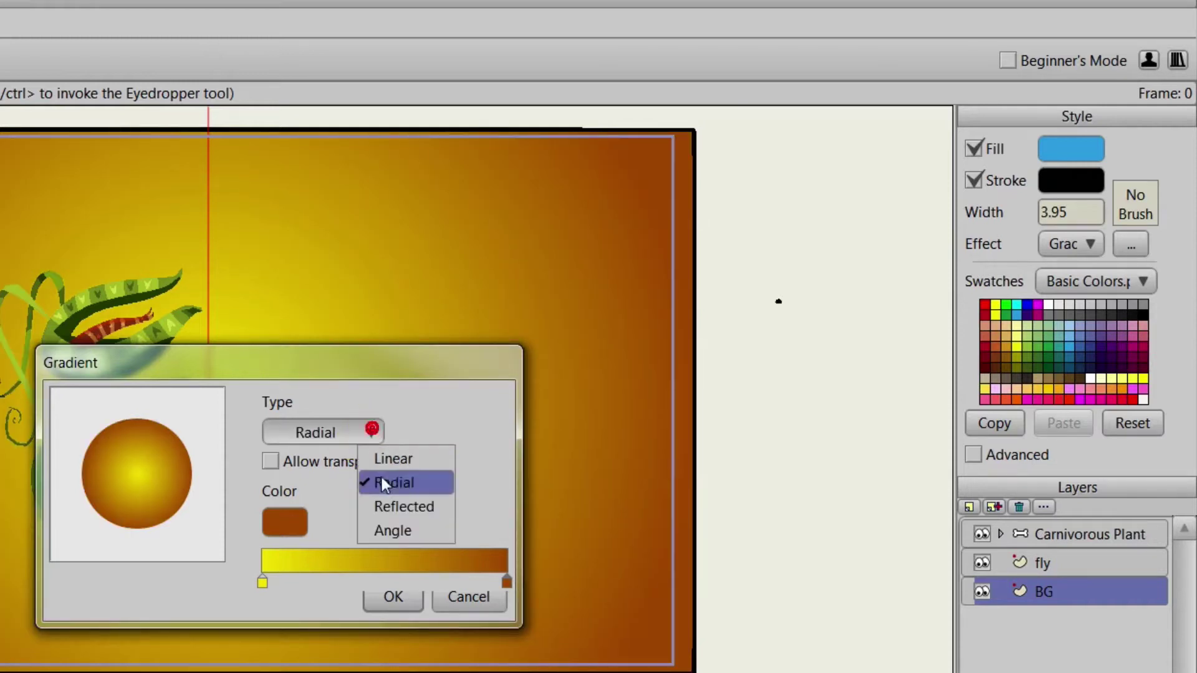
left_click(394, 507)
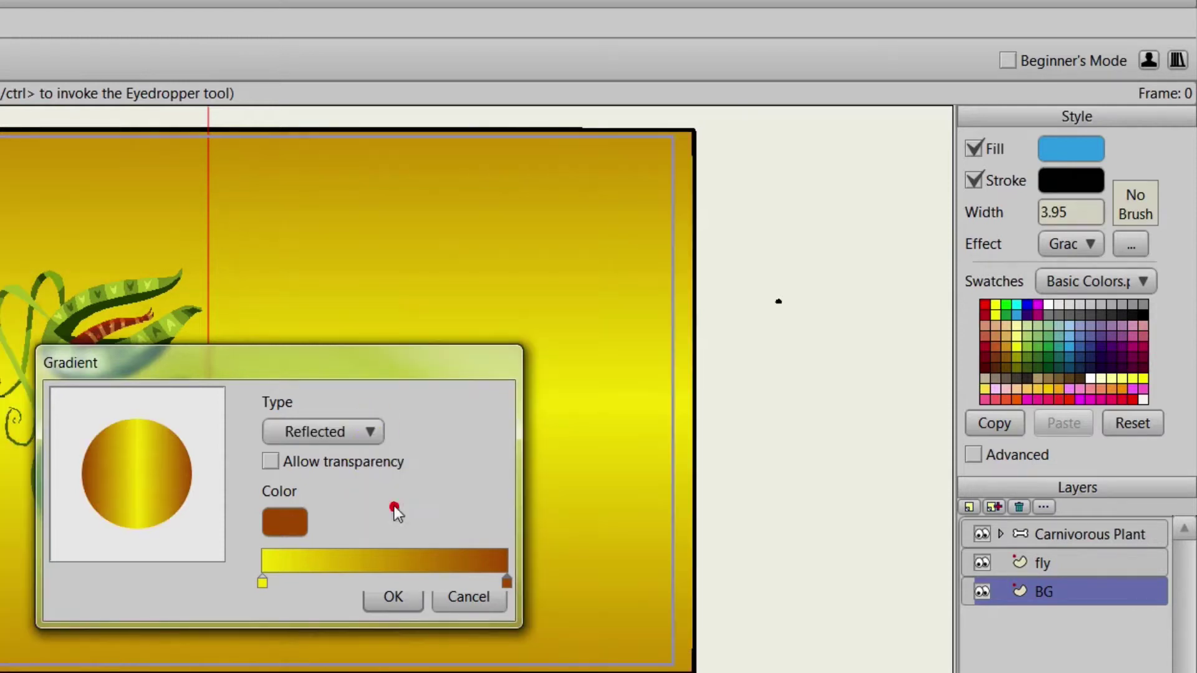
left_click(367, 430)
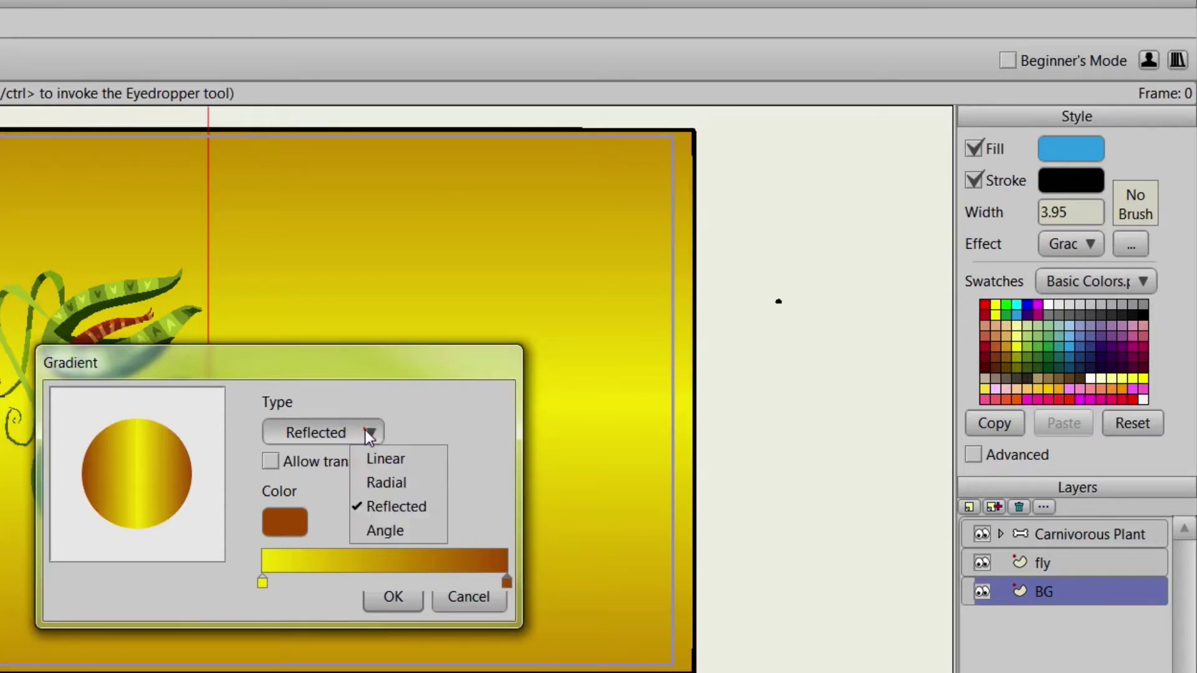
left_click(385, 459)
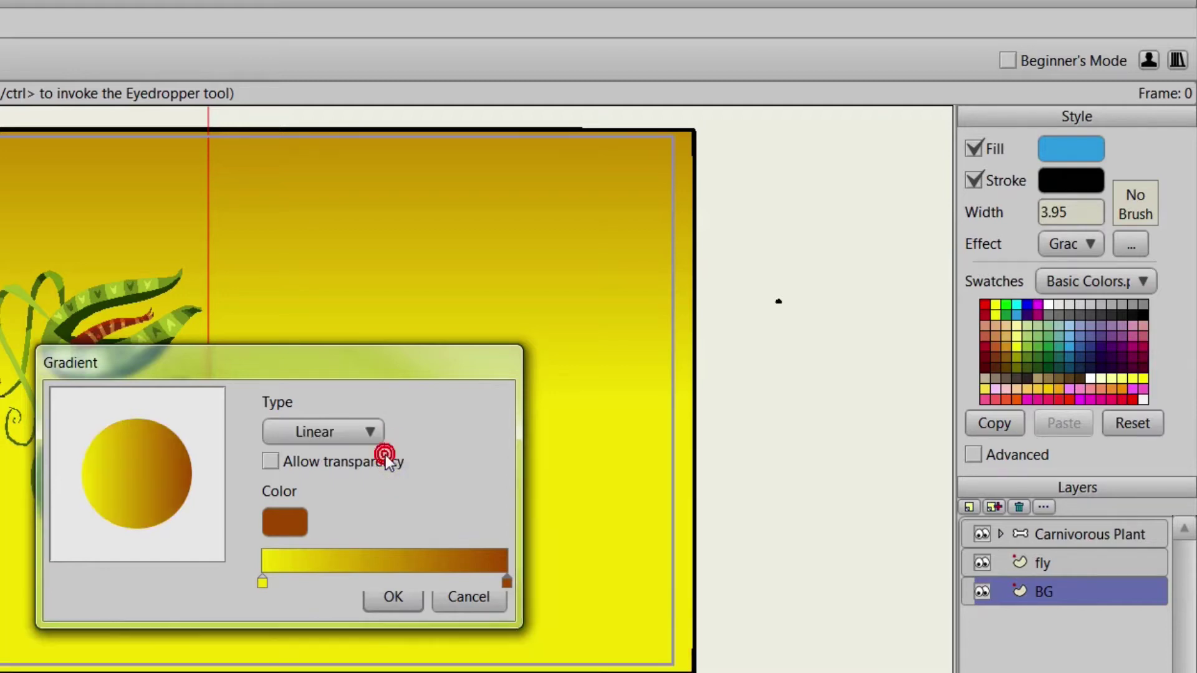
Step: Move and tilt the background gradient so brown runs along the top over bright yellow below
left_click(388, 598)
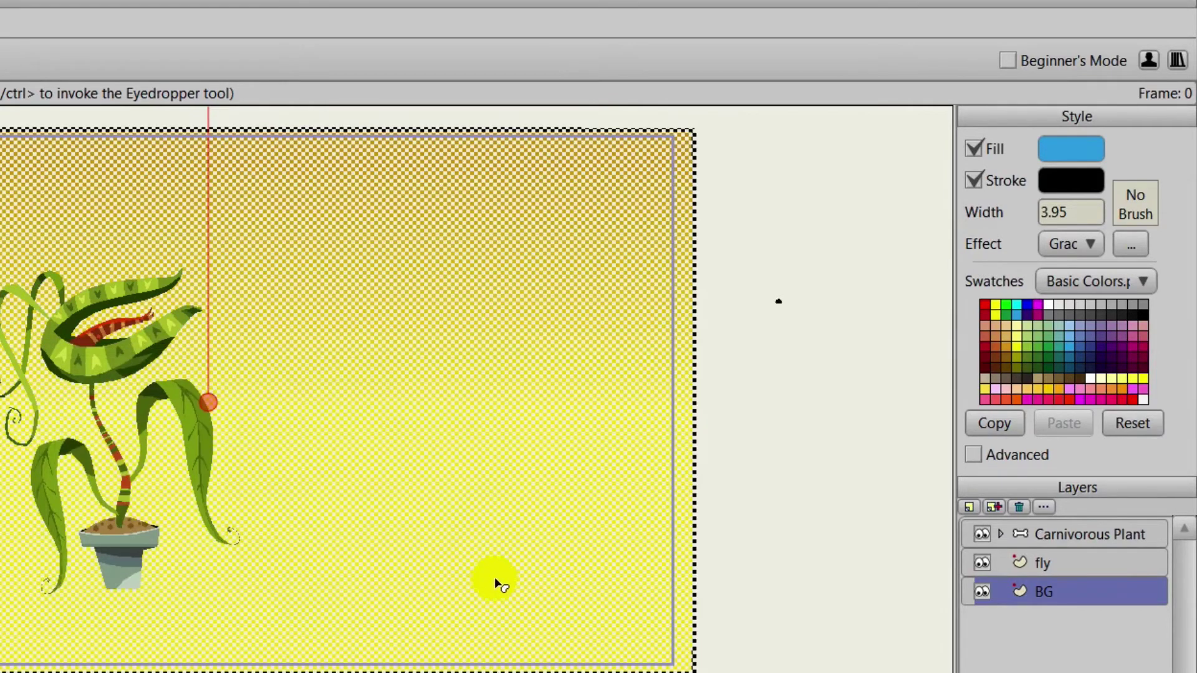
left_click(723, 571)
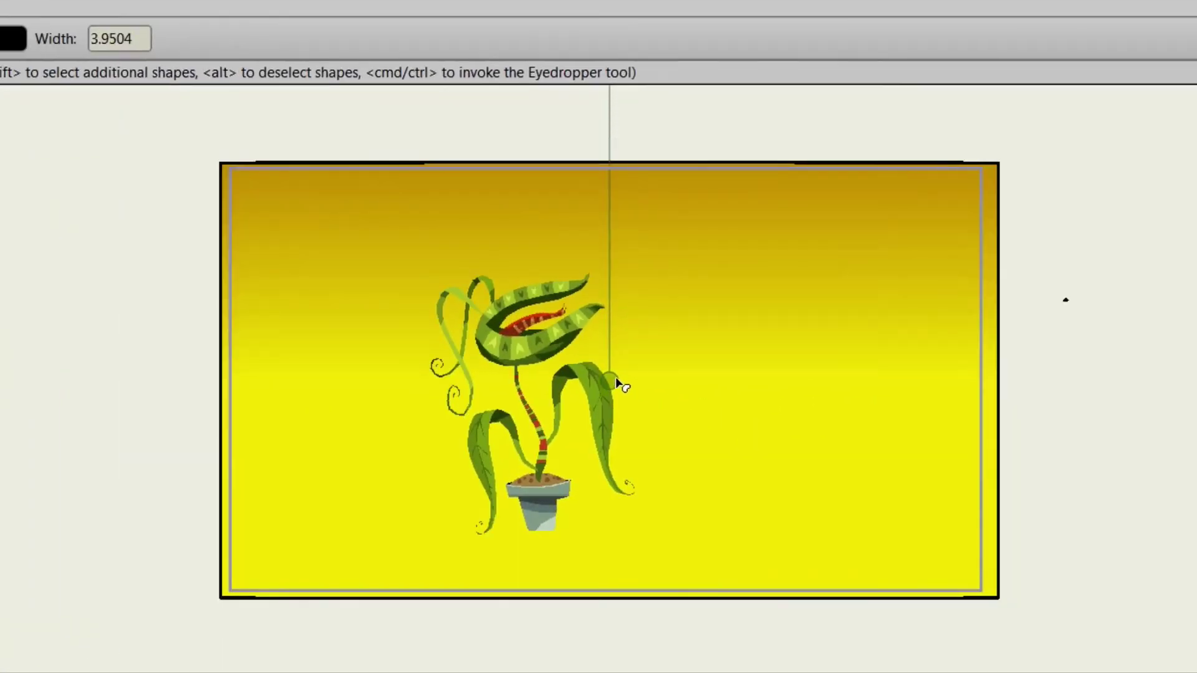
scroll(612, 382, "down", 1)
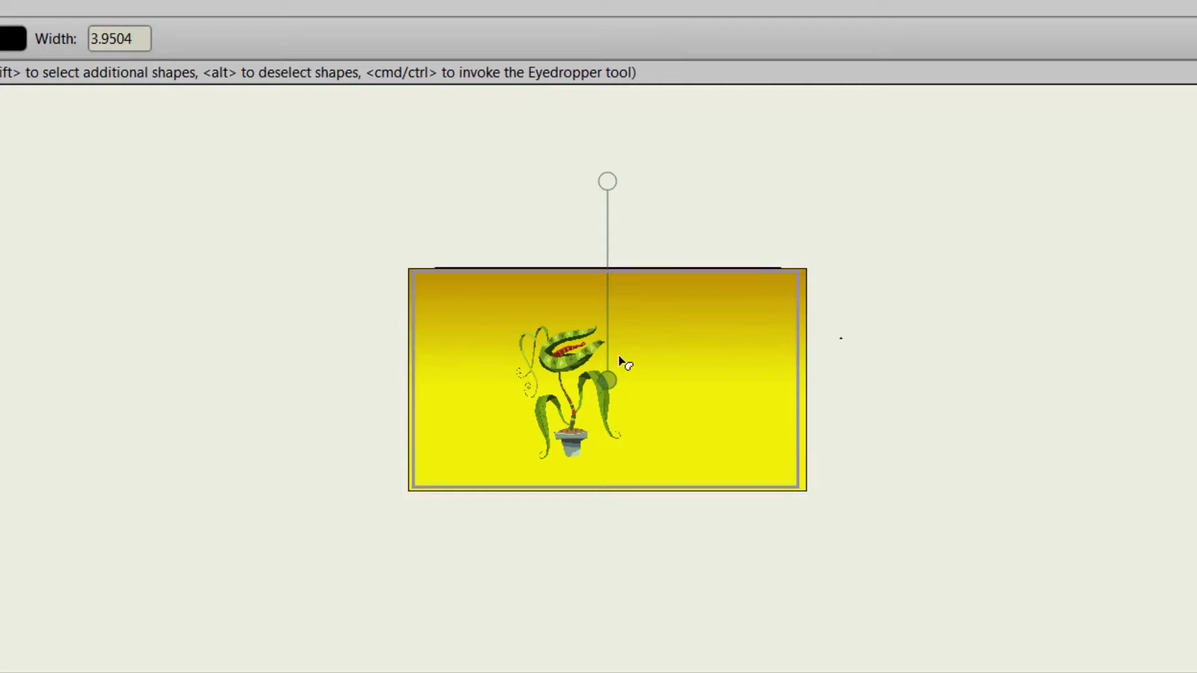
mouse_move(617, 387)
left_mouse_down()
mouse_move(615, 429)
mouse_move(615, 393)
left_mouse_up()
left_click_drag(614, 184, 616, 243)
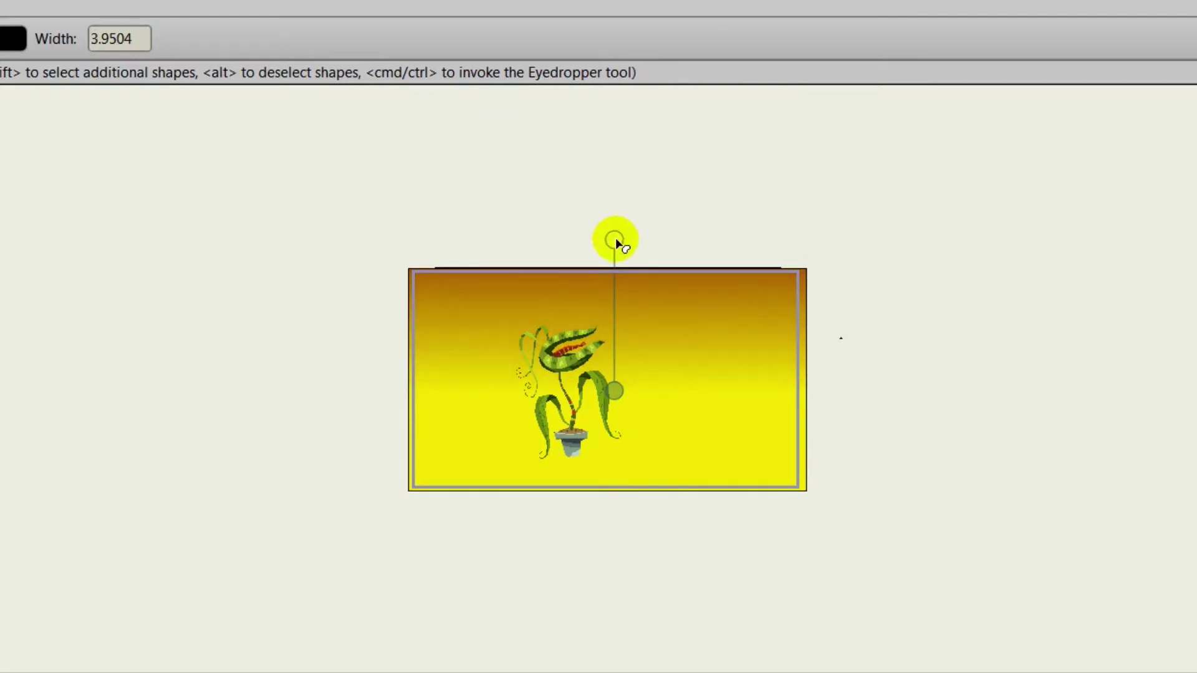
key("ctrl+=")
key("ctrl+=")
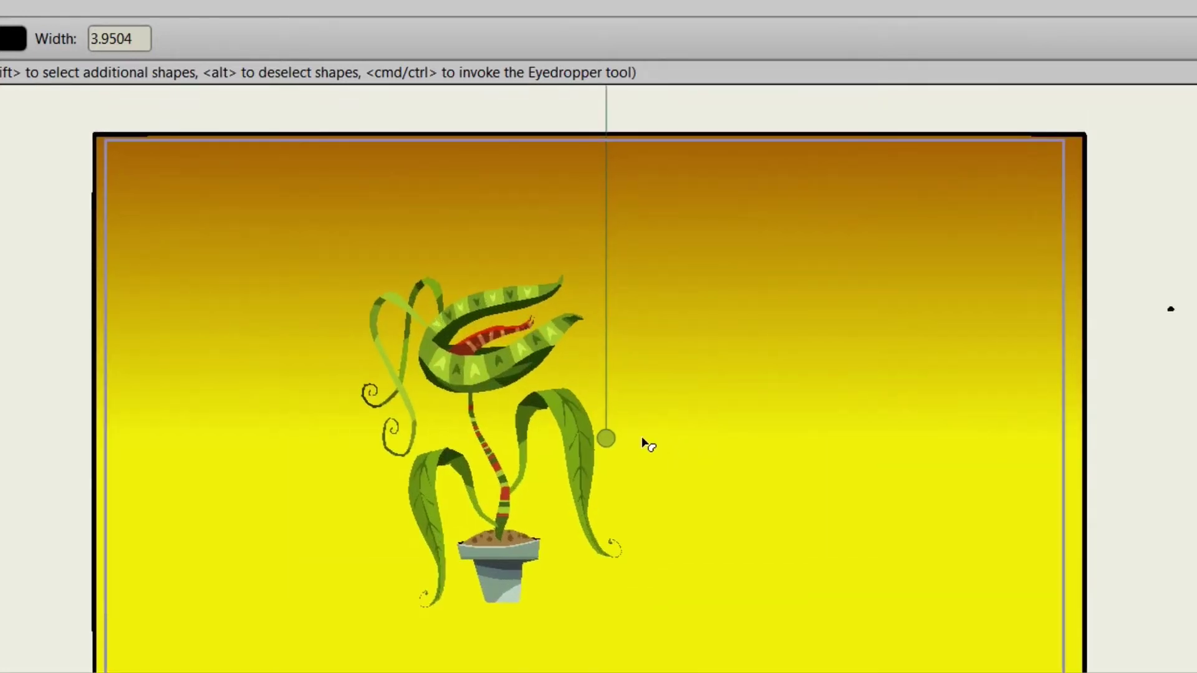
left_click_drag(606, 439, 610, 431)
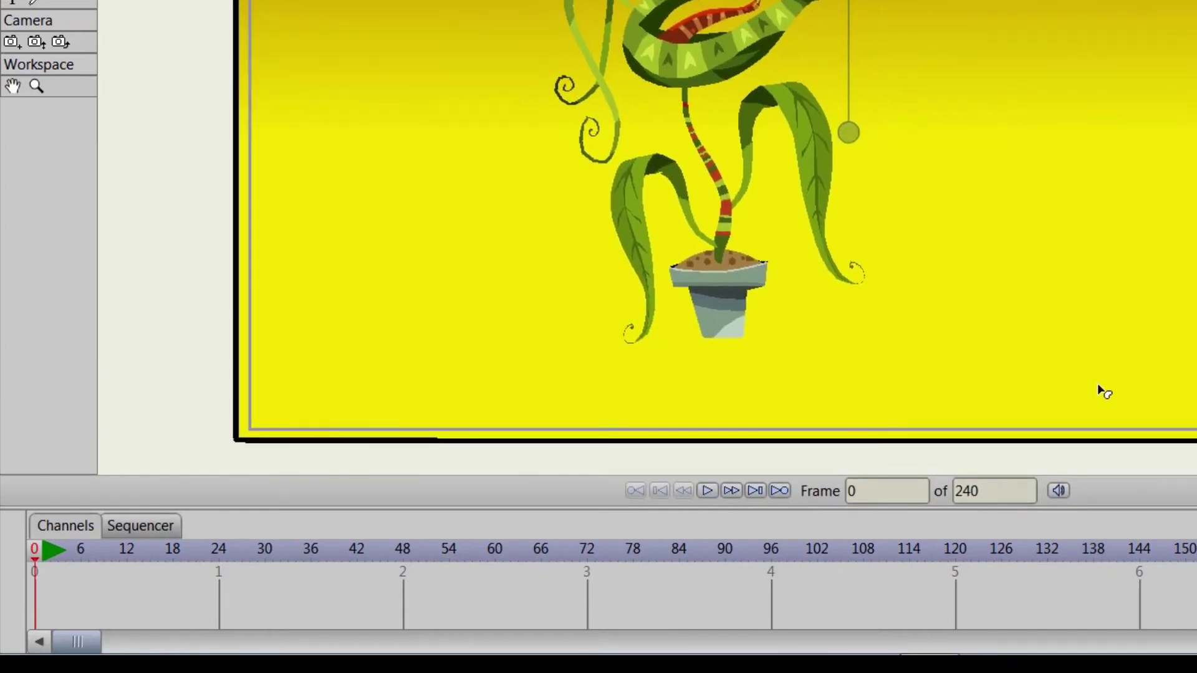
Step: Open the Carnivorous Plant layer's settings and turn on a perspective shadow
left_click(1100, 385)
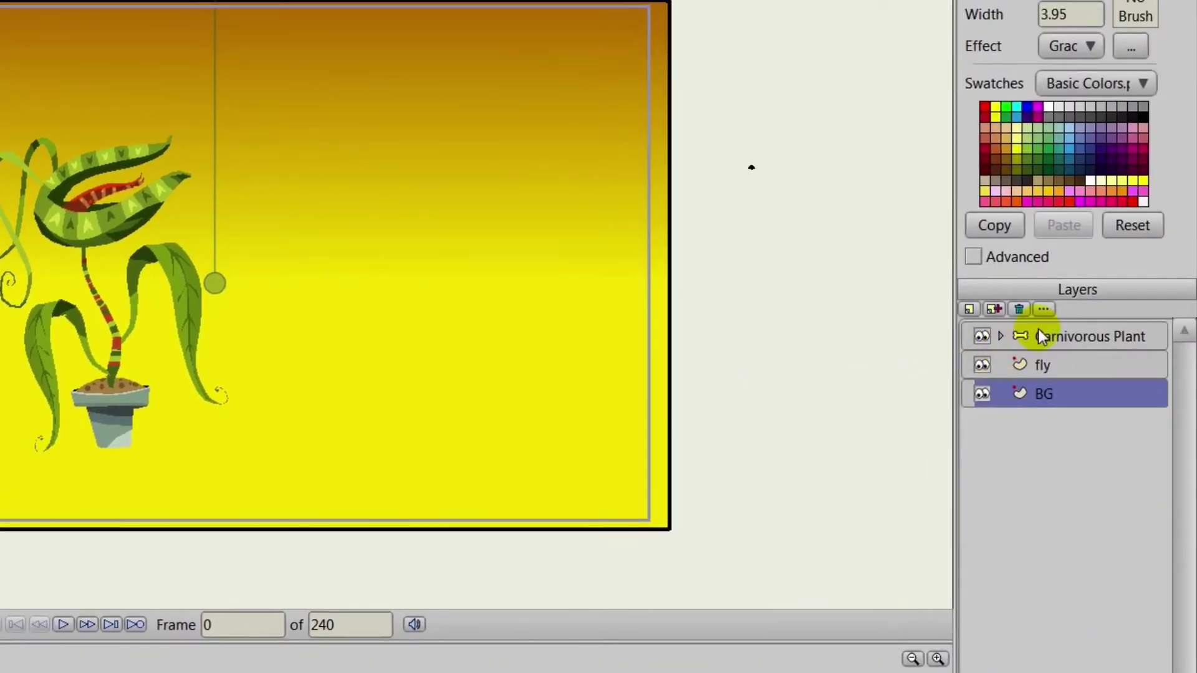
left_click(1038, 335)
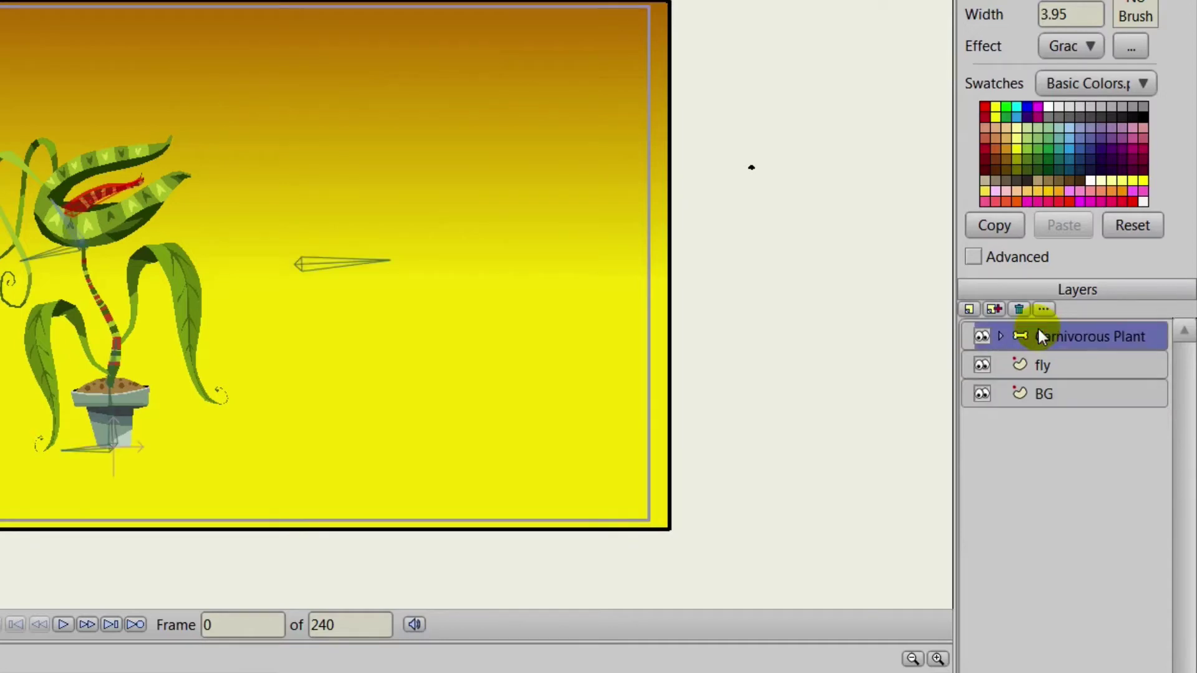
double_click(1038, 336)
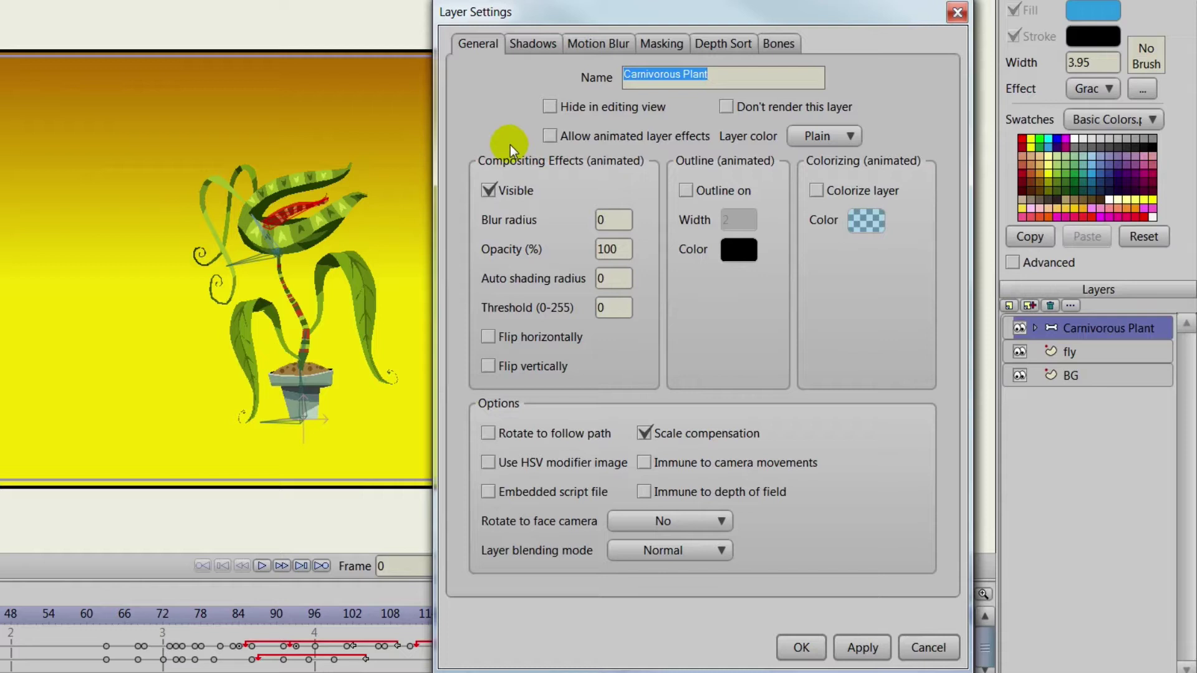
left_click(536, 45)
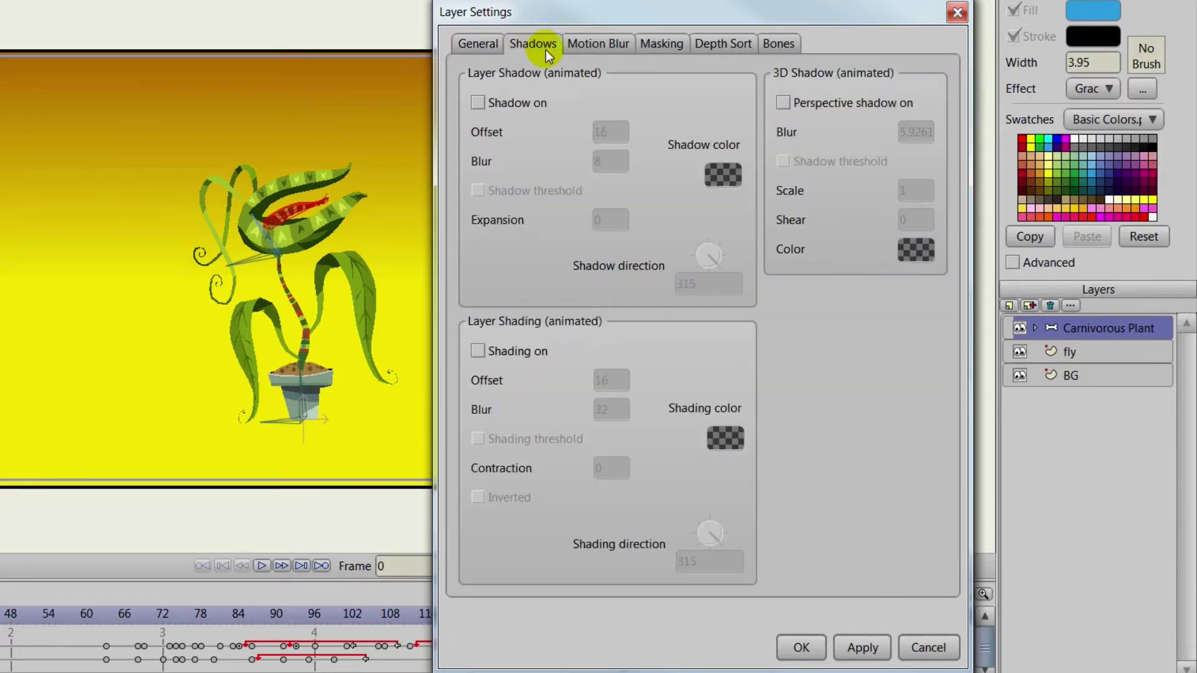
left_click(783, 103)
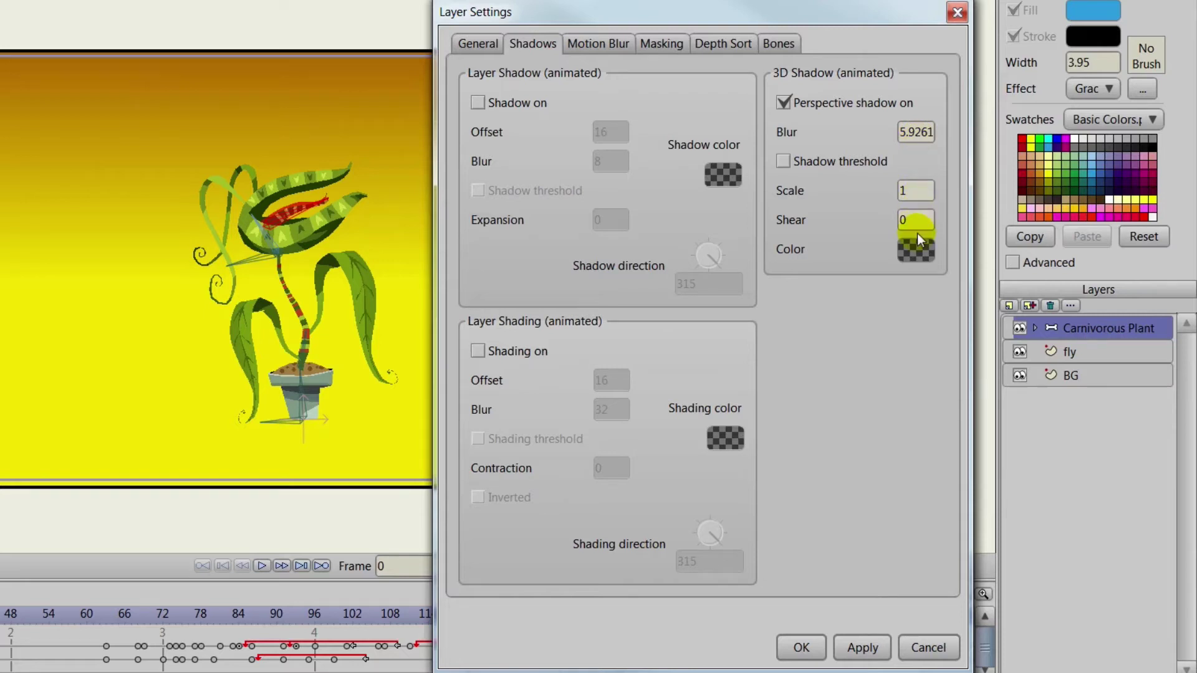
Step: Set the perspective shadow's blur to 1.25, scale to 0.50 and shear to -2
left_click(915, 132)
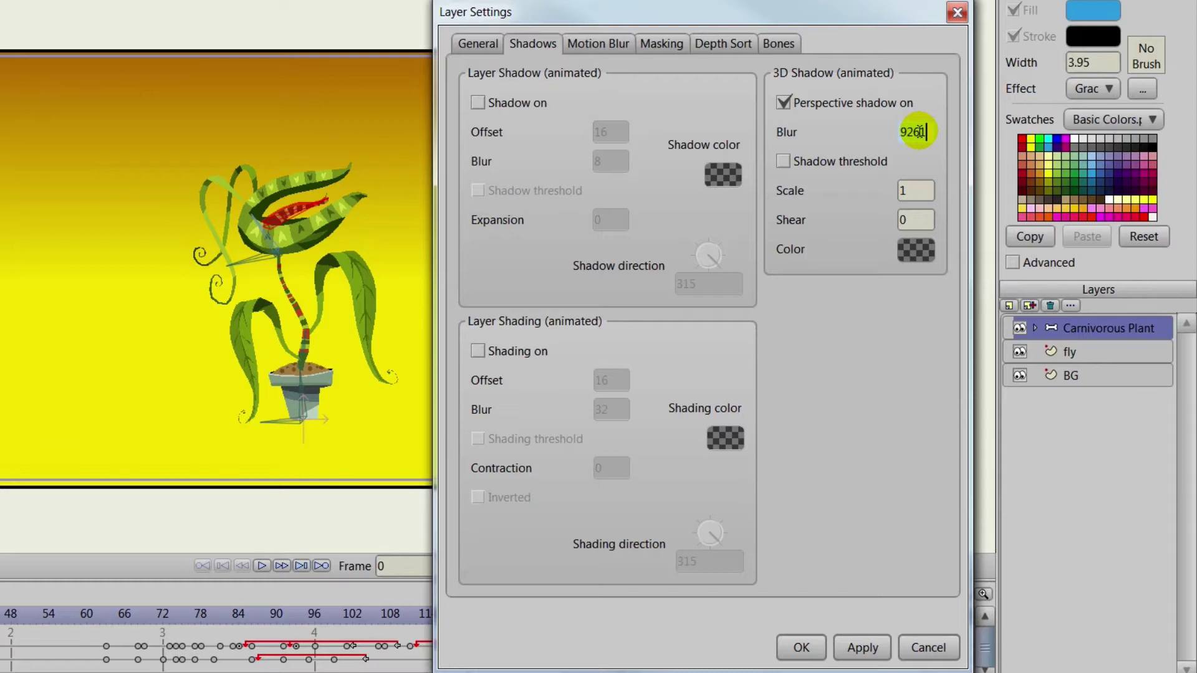
left_click_drag(916, 132, 854, 149)
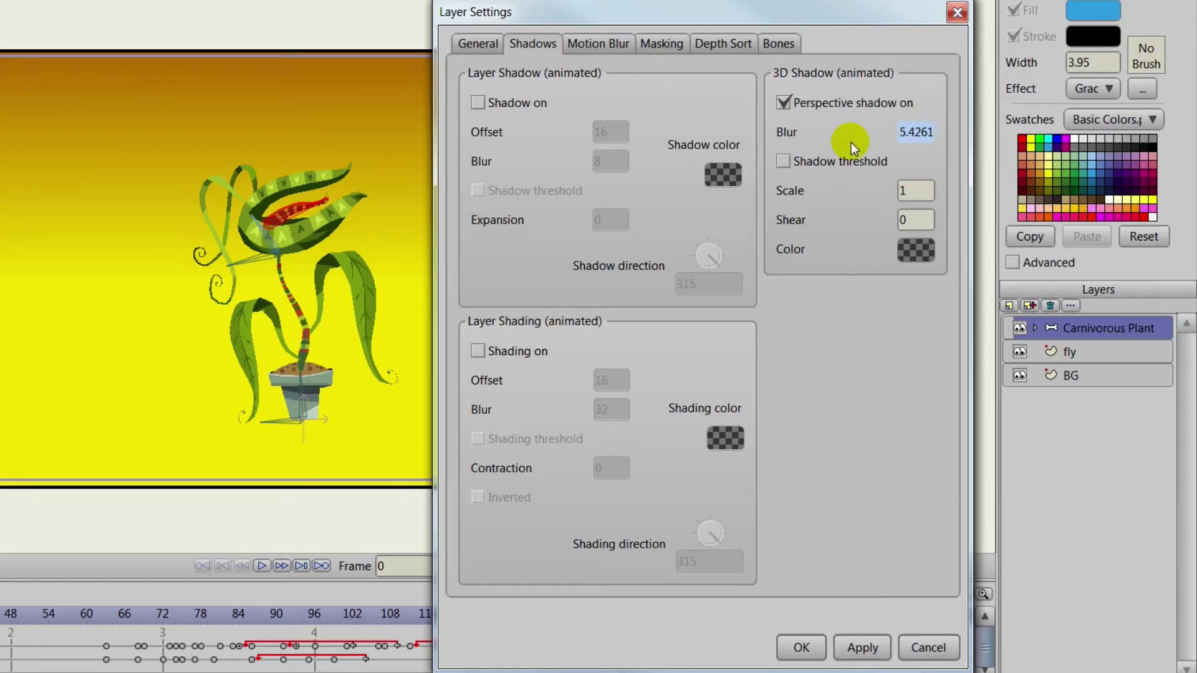
type("1.25")
left_click(919, 193)
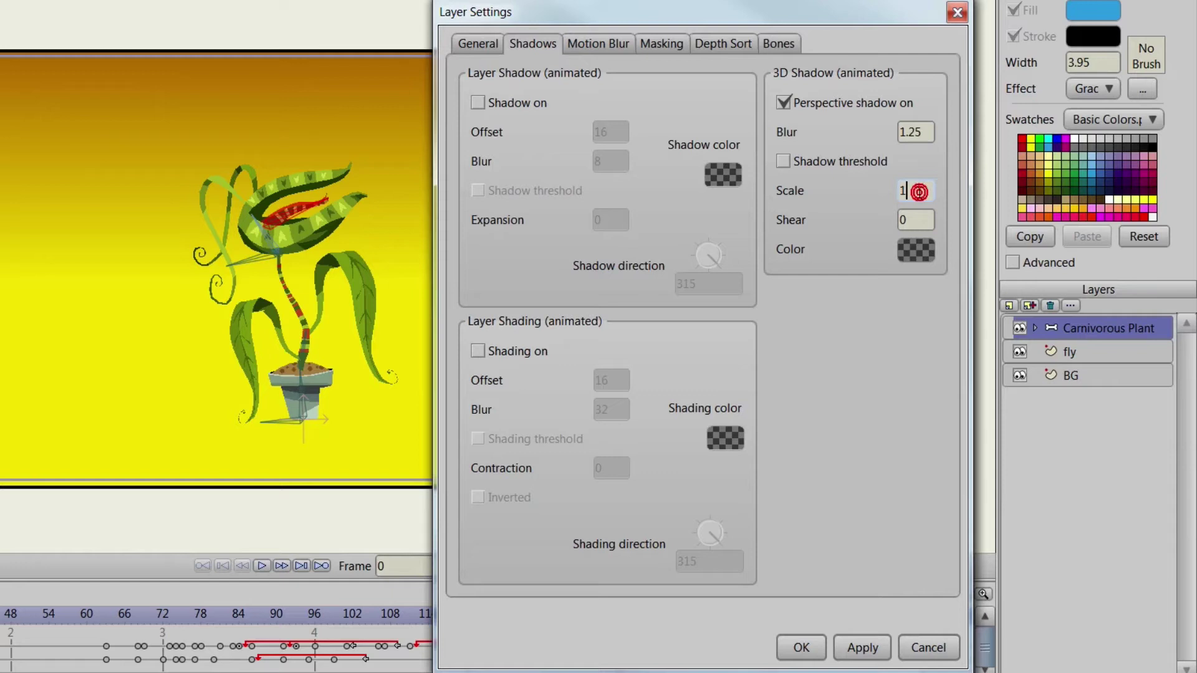
key("BackSpace")
type("0.25")
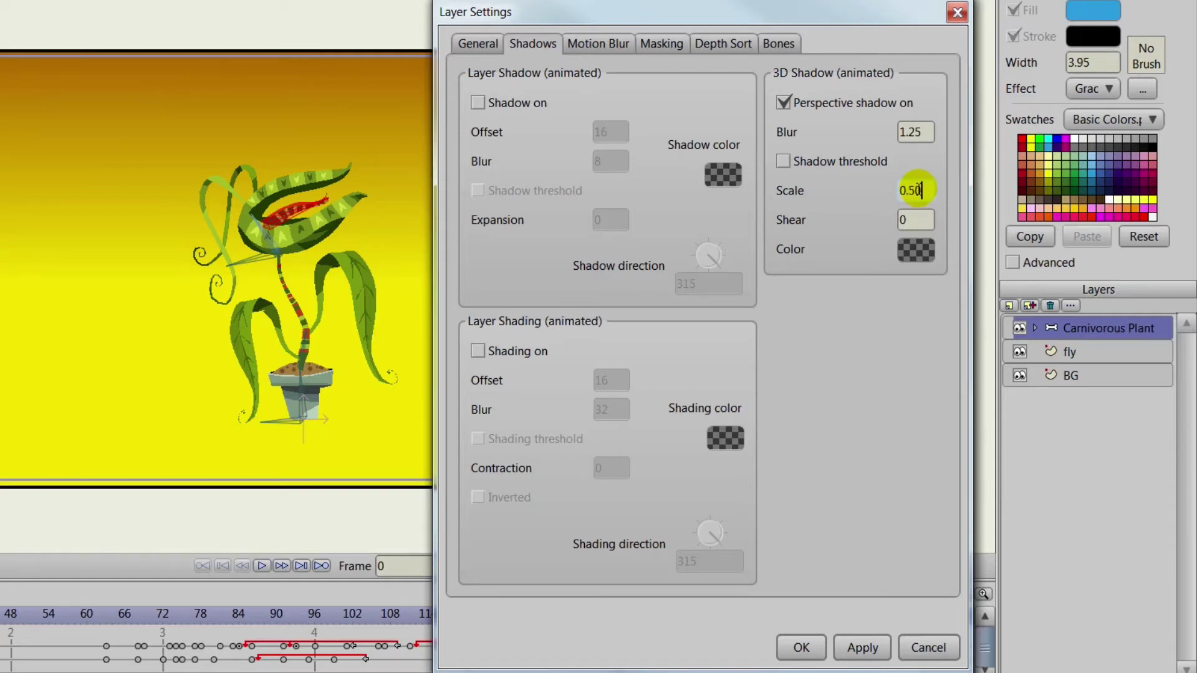
left_click(917, 221)
key("BackSpace")
type("-1.25")
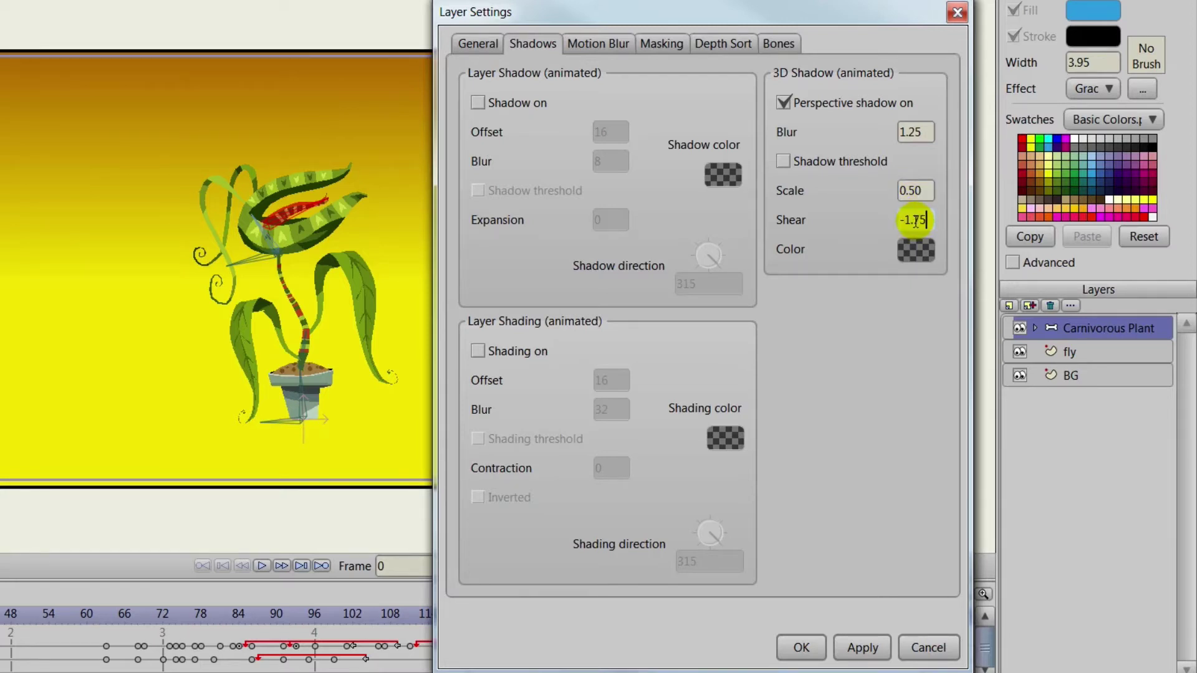
key("BackSpace")
key("BackSpace")
key("BackSpace")
key("BackSpace")
type("2")
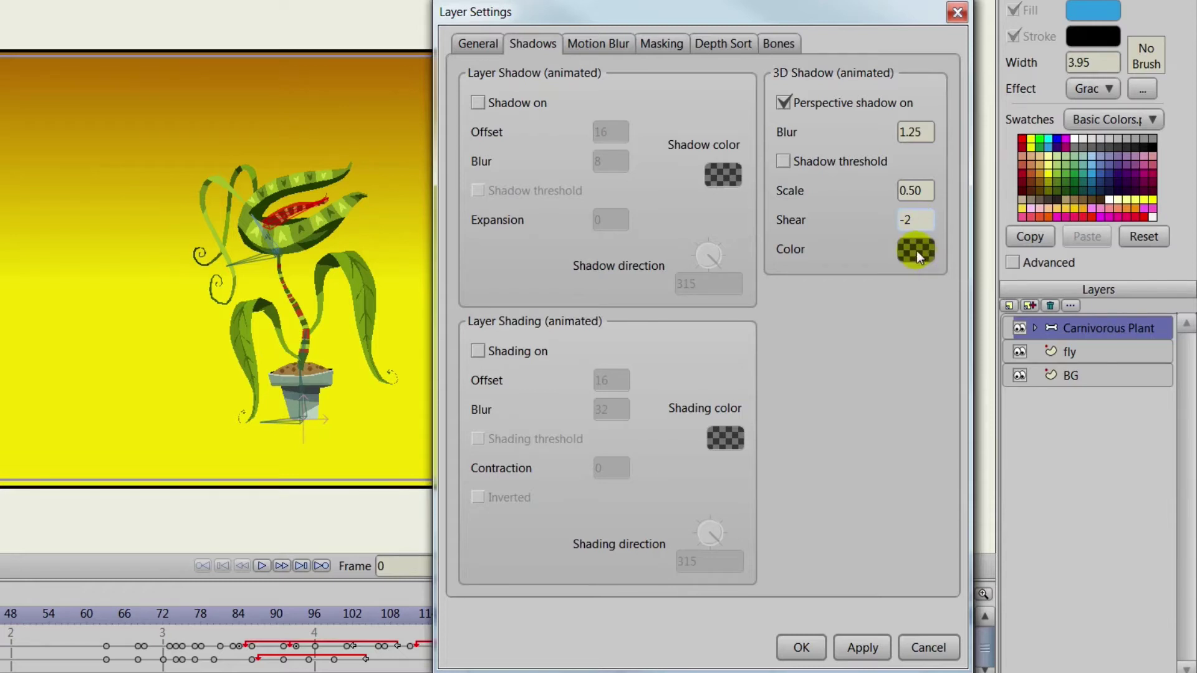
Step: Lower the shadow colour's alpha for a semi-transparent black shadow and apply it
left_click(917, 251)
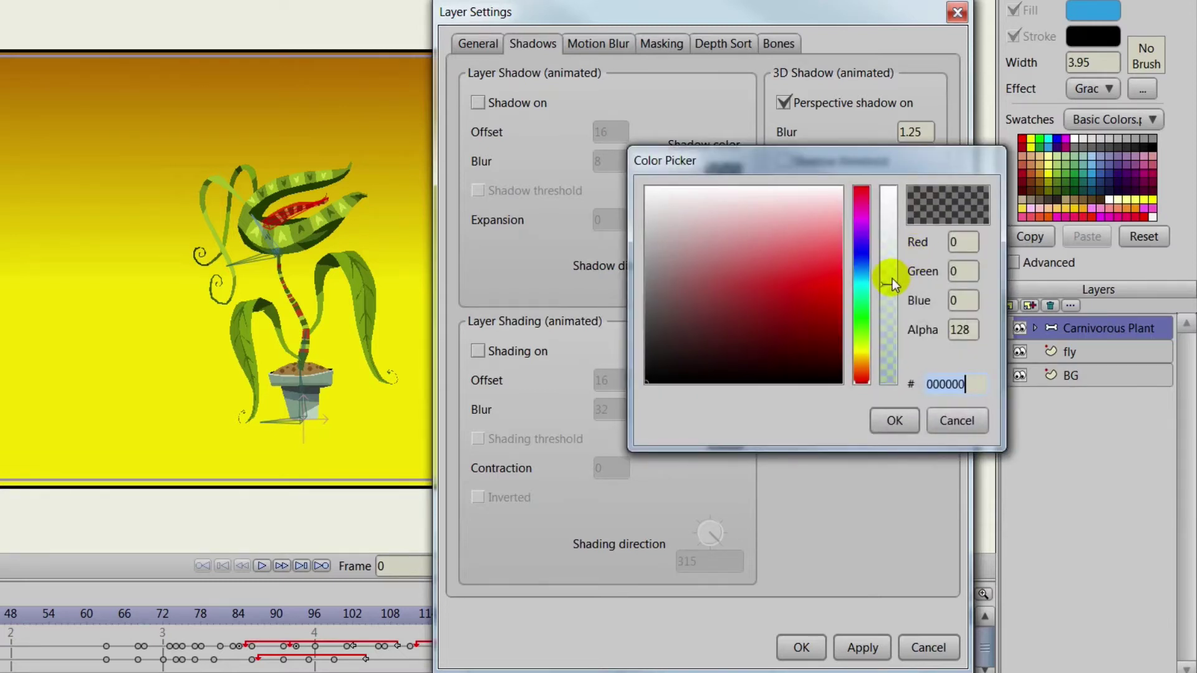
left_click_drag(891, 282, 889, 305)
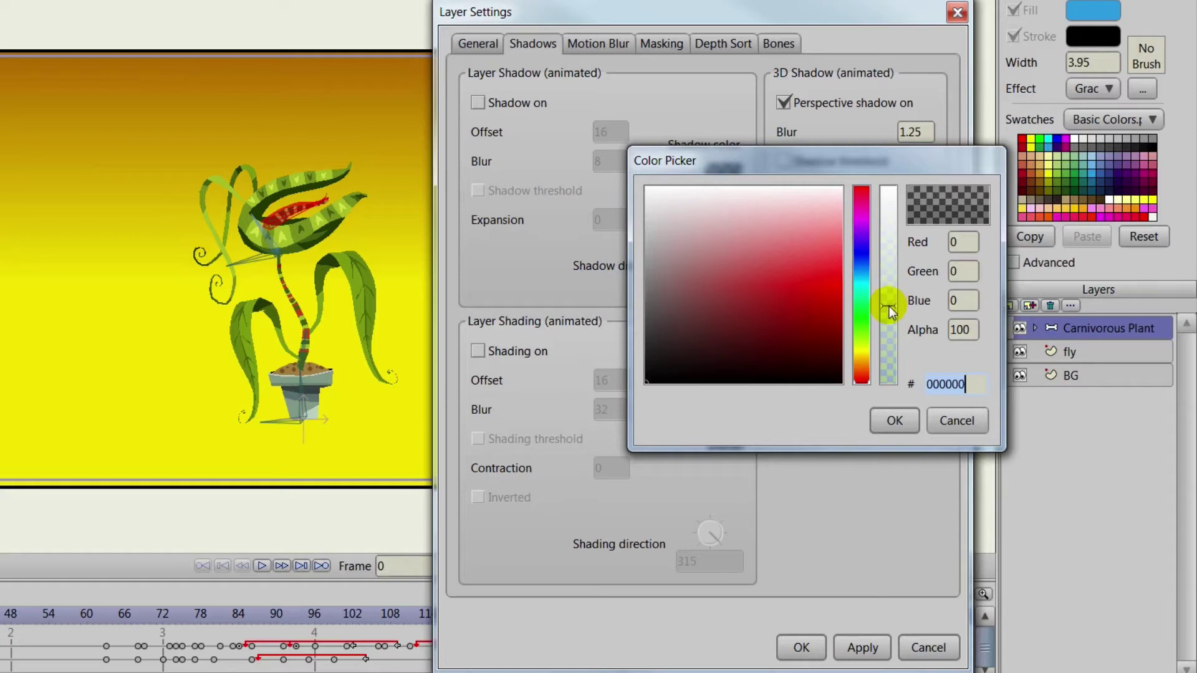
left_click(889, 421)
left_click(846, 649)
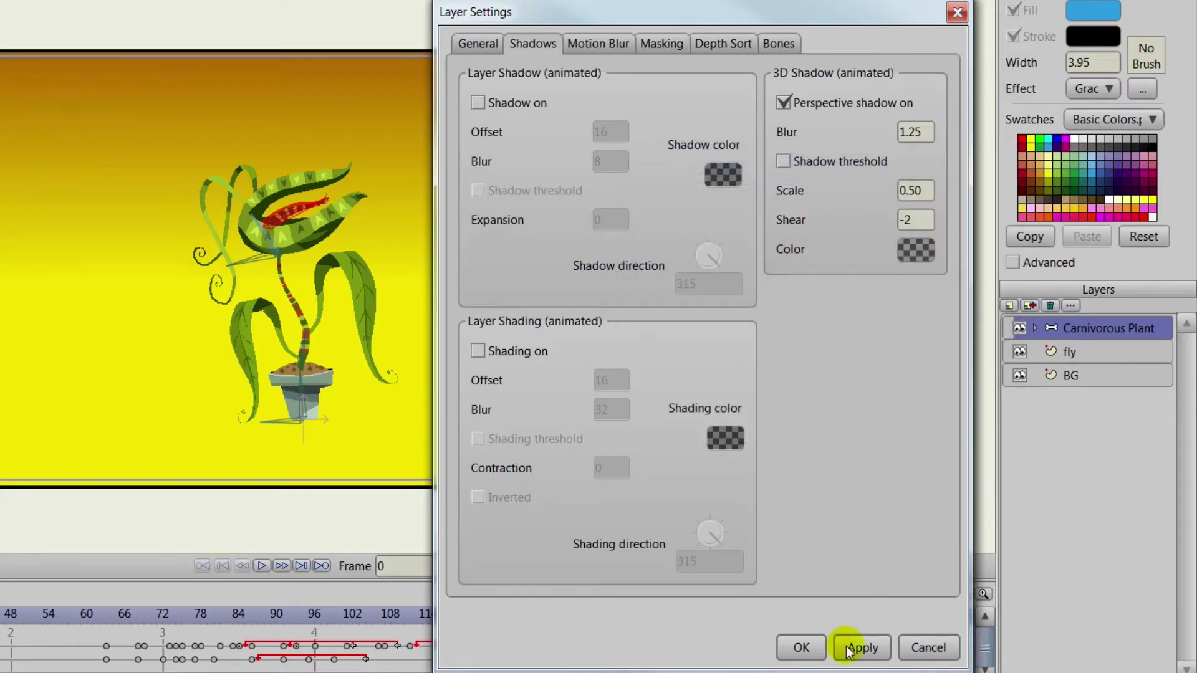
Step: Close Layer Settings and render a File > Preview showing the plant's slanted shadow, then close it
left_click(803, 648)
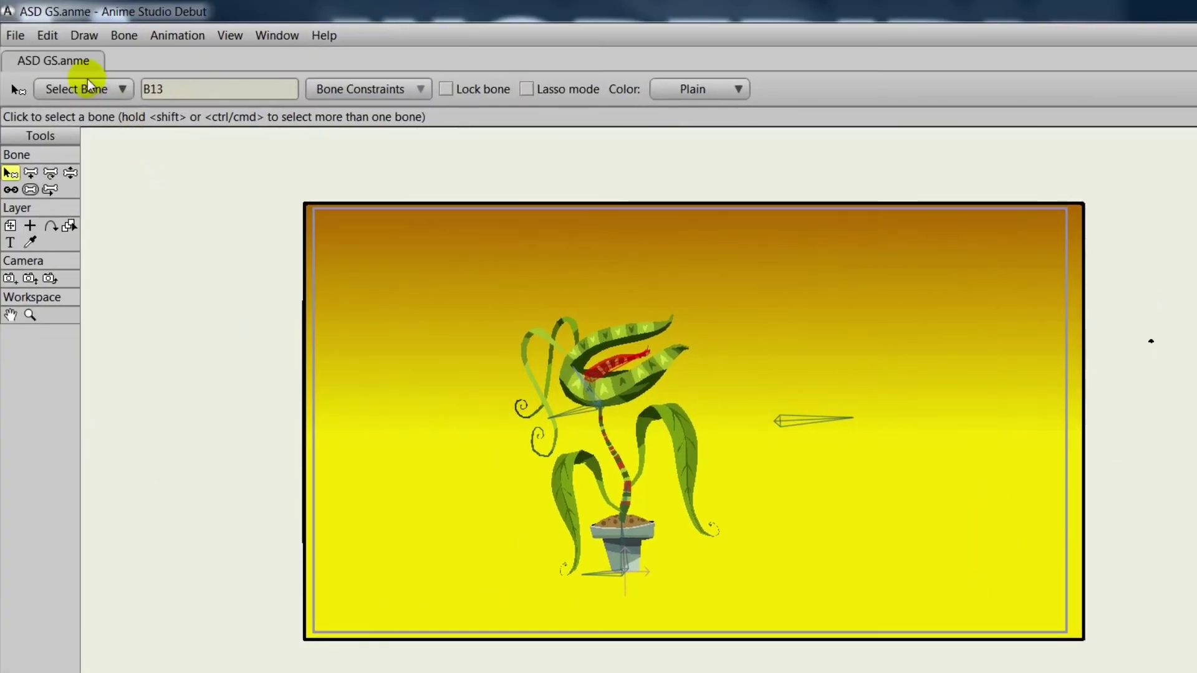
left_click(15, 36)
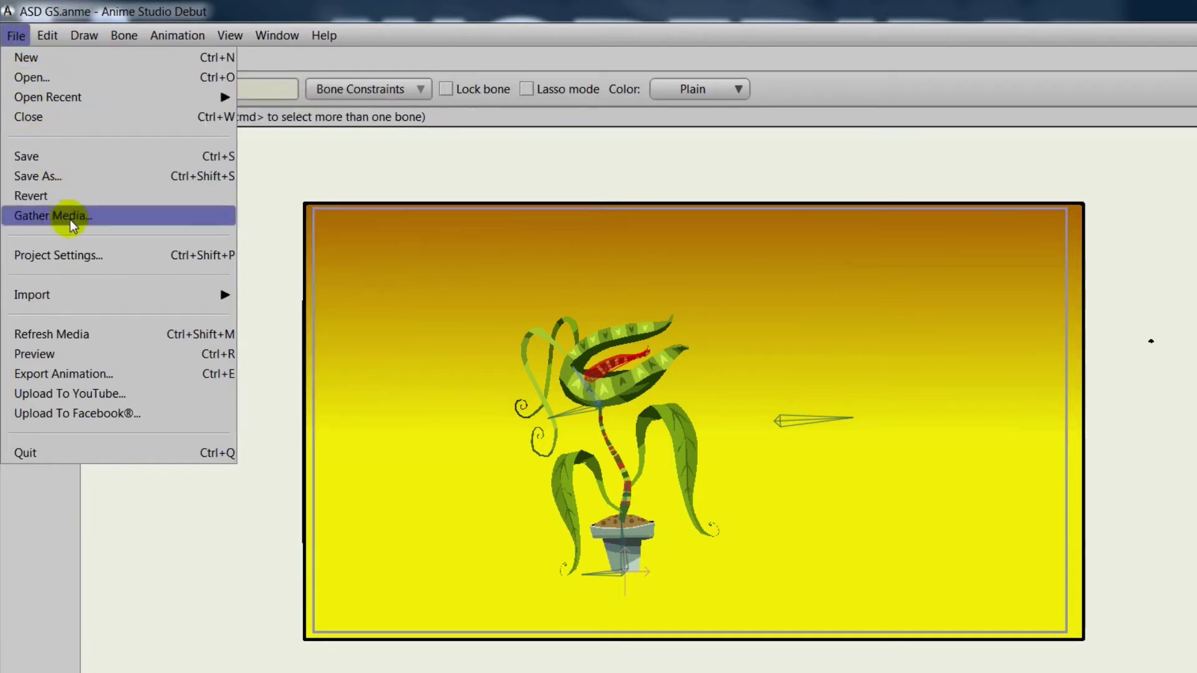
left_click(80, 357)
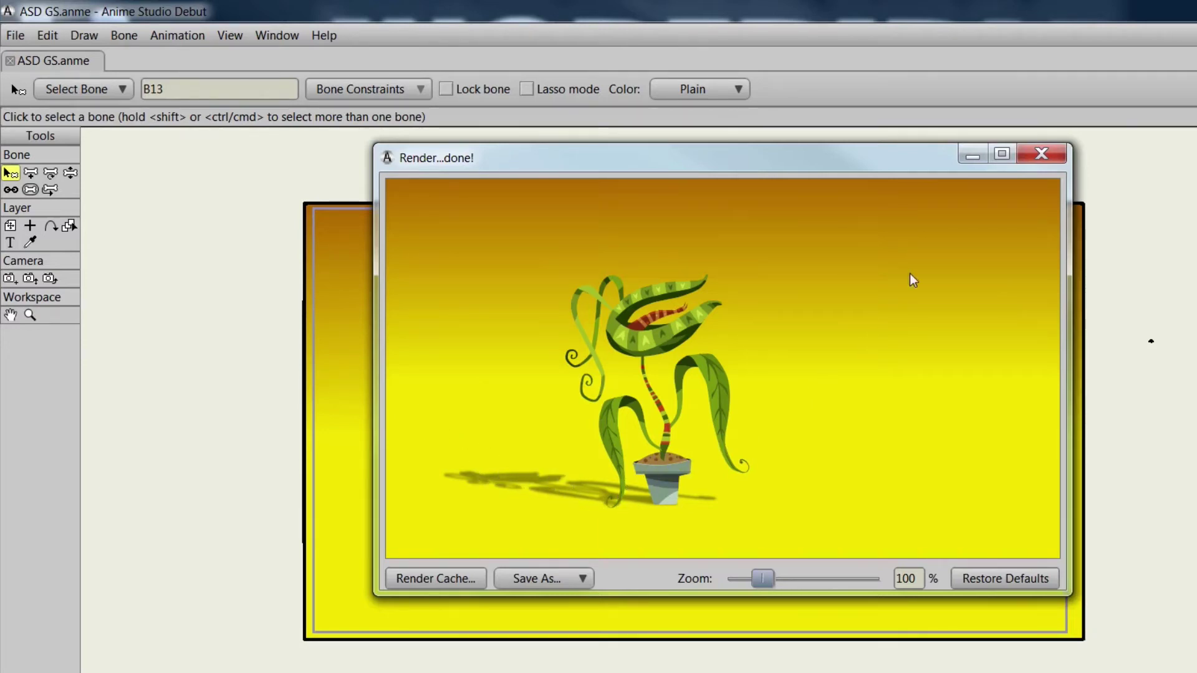
left_click(997, 575)
left_click(1024, 232)
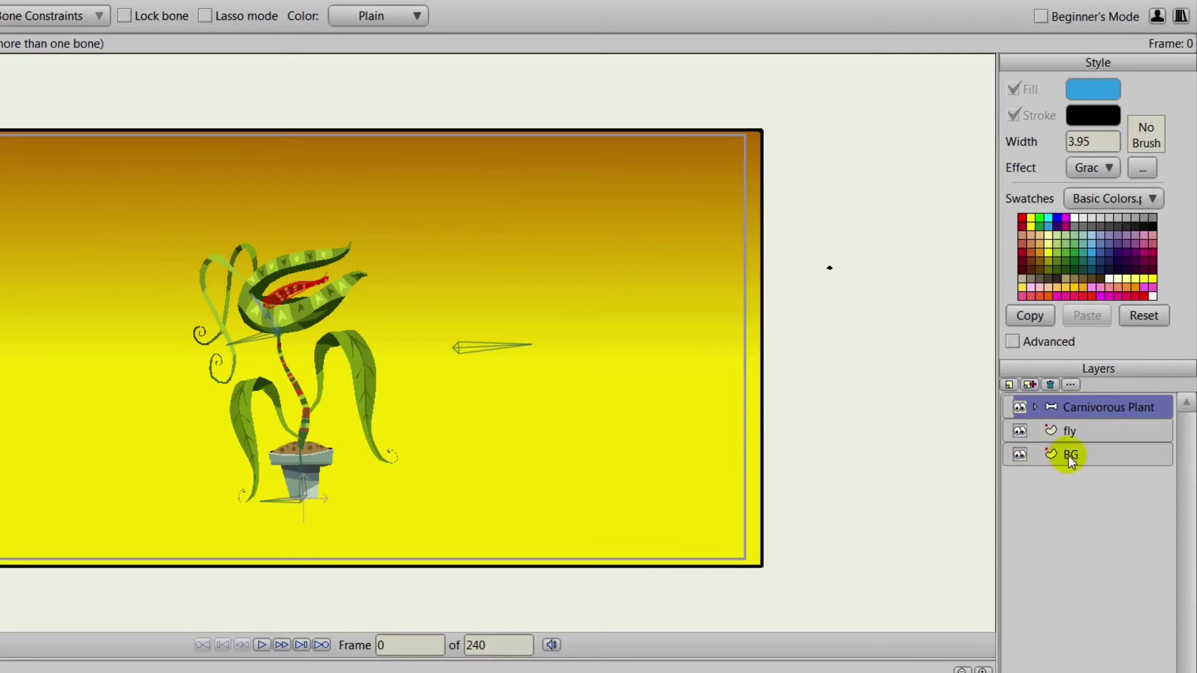
Step: With BG selected, add a vector layer named 'Clouds' just above it
left_click(1069, 455)
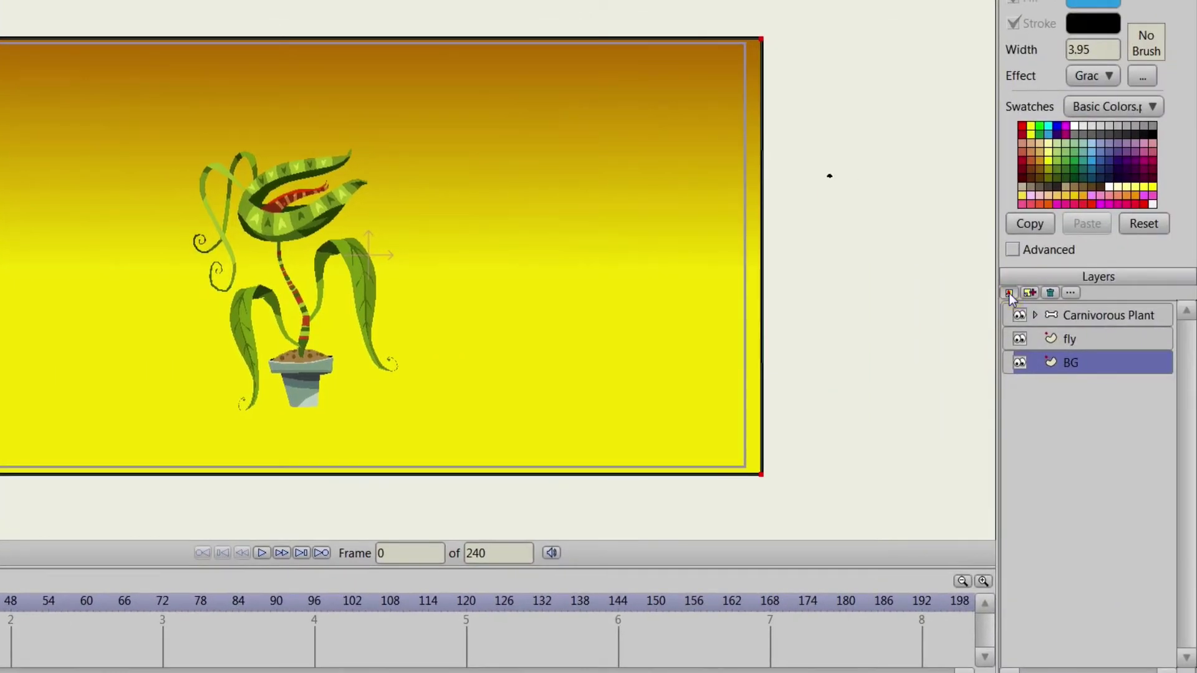
left_click(1009, 292)
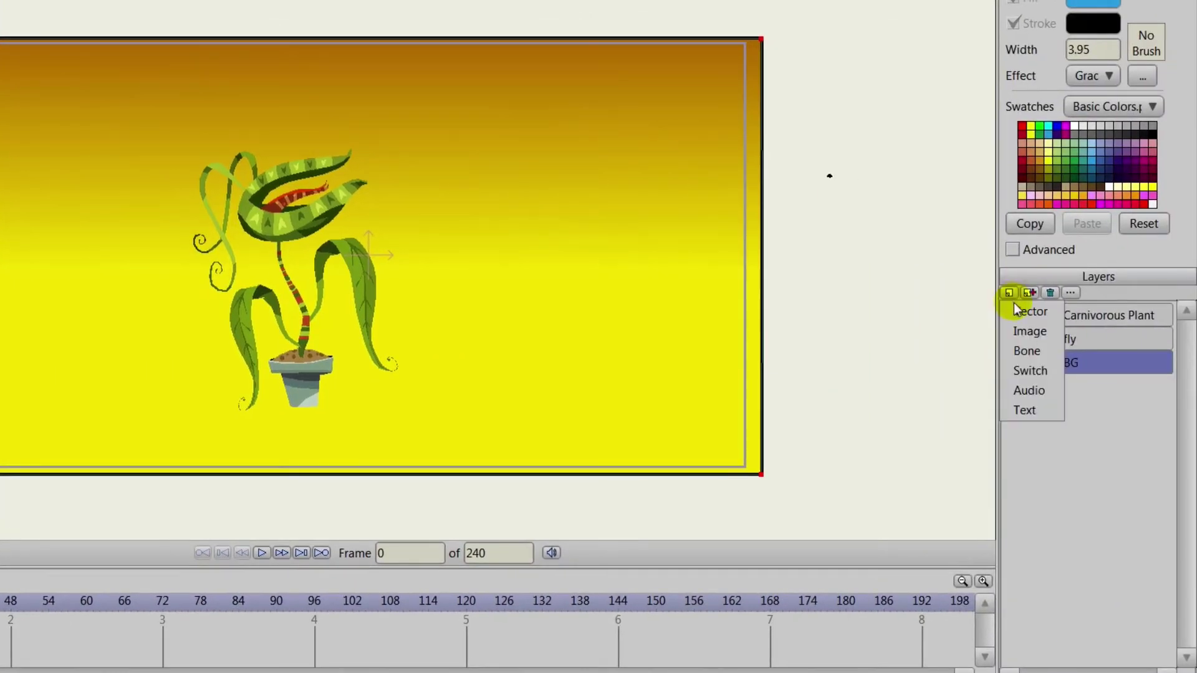
left_click(1015, 309)
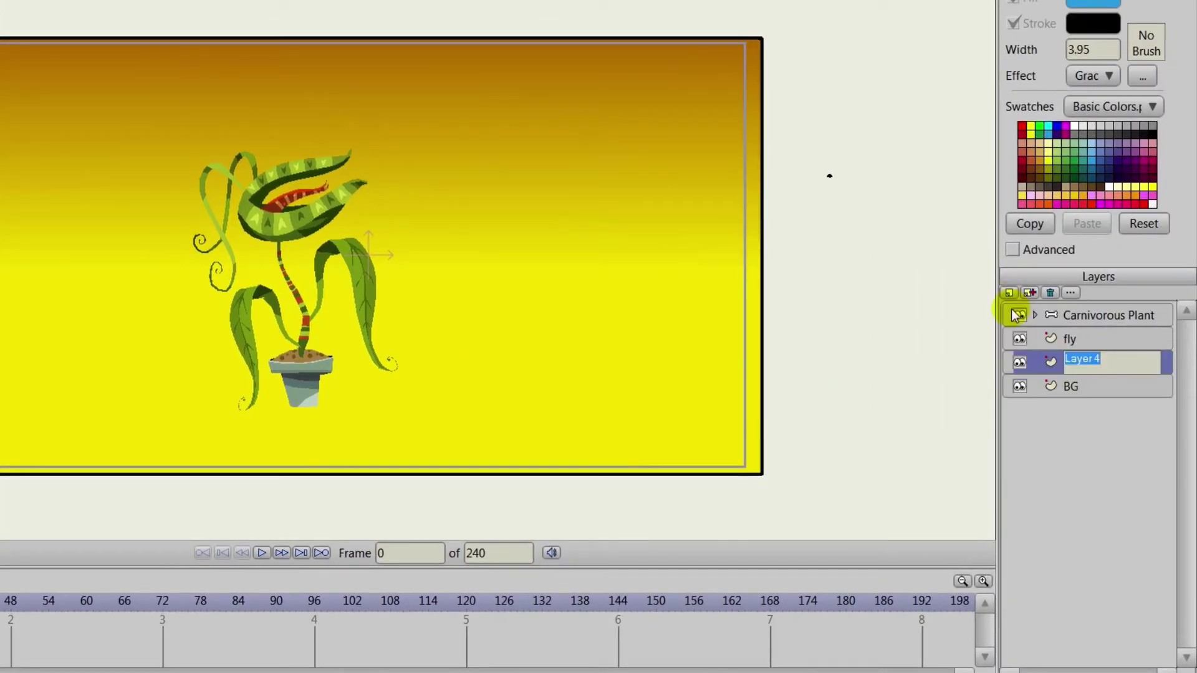
type("Clou")
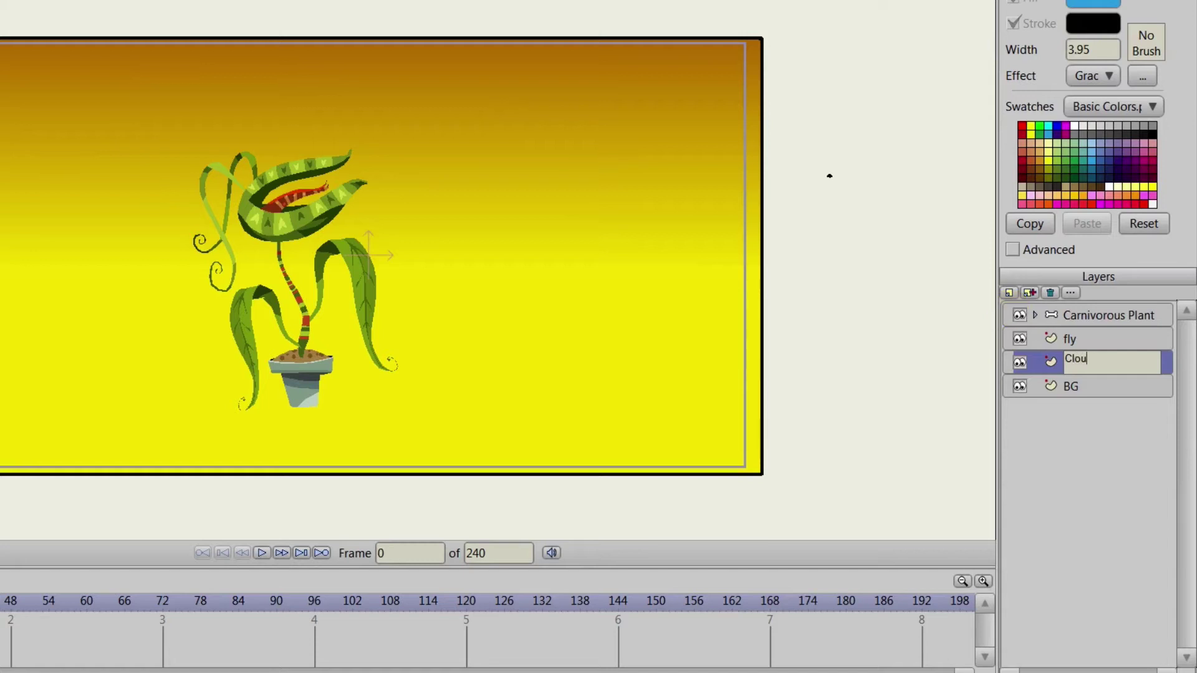
type("ds")
key("Return")
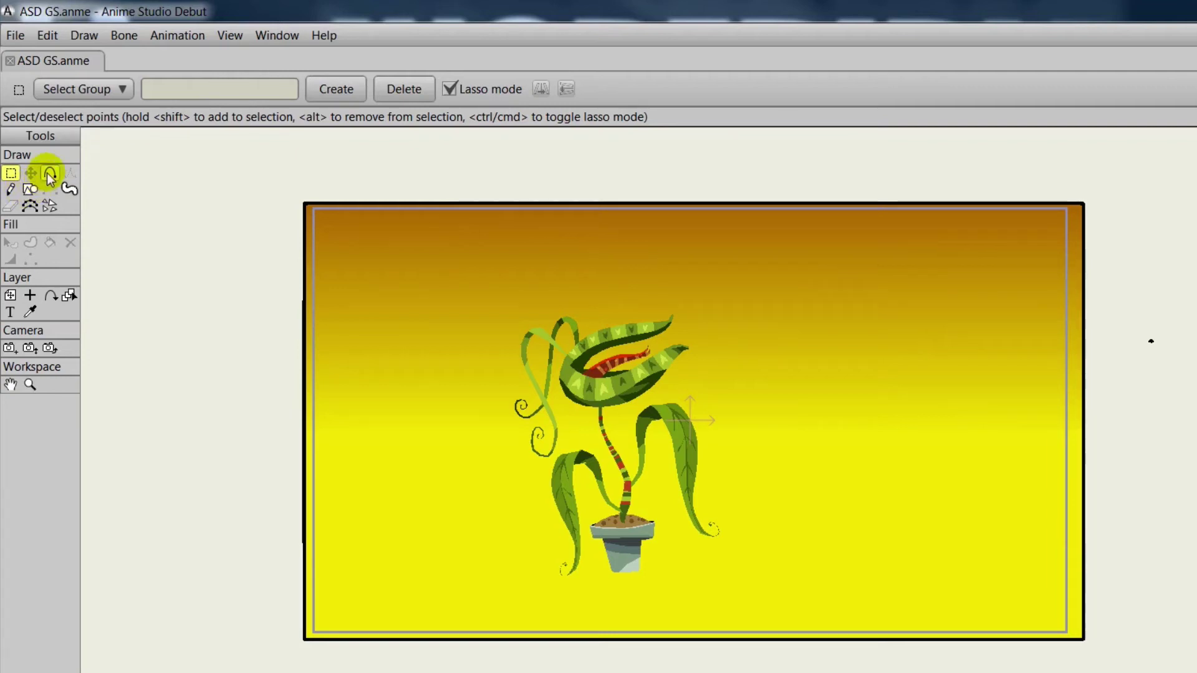
Step: Pick the Add Point tool and set the fill colour to white (FFFFFF)
left_click(50, 175)
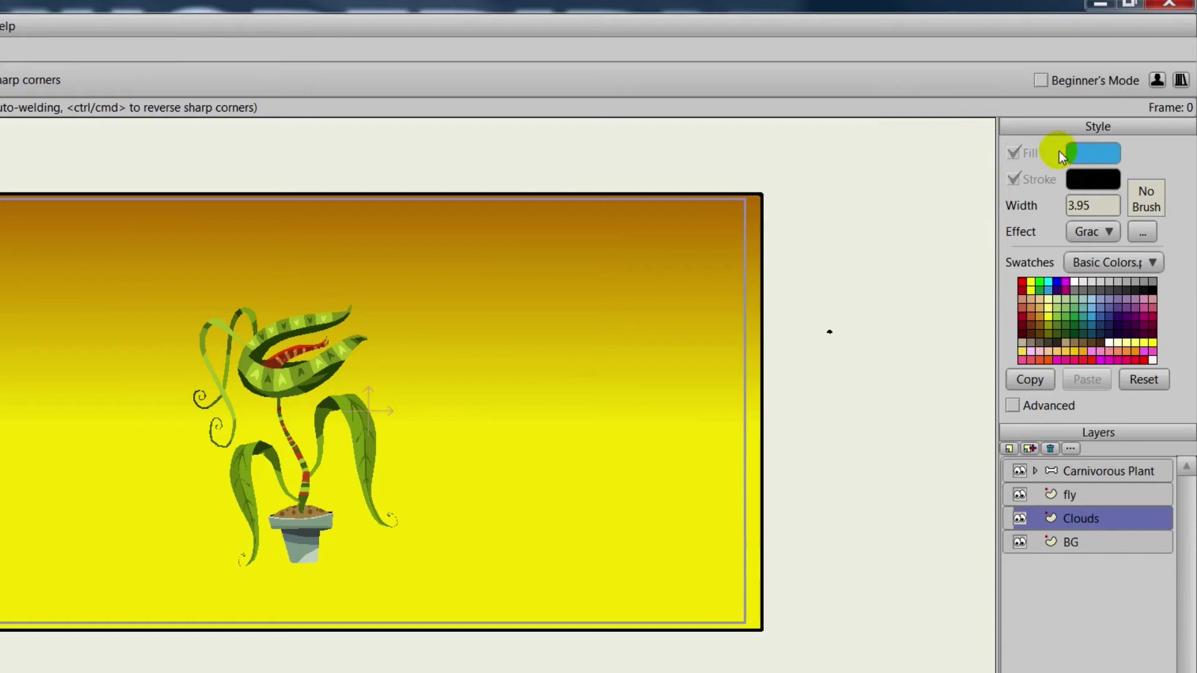
left_click(1086, 156)
left_click_drag(800, 408, 625, 315)
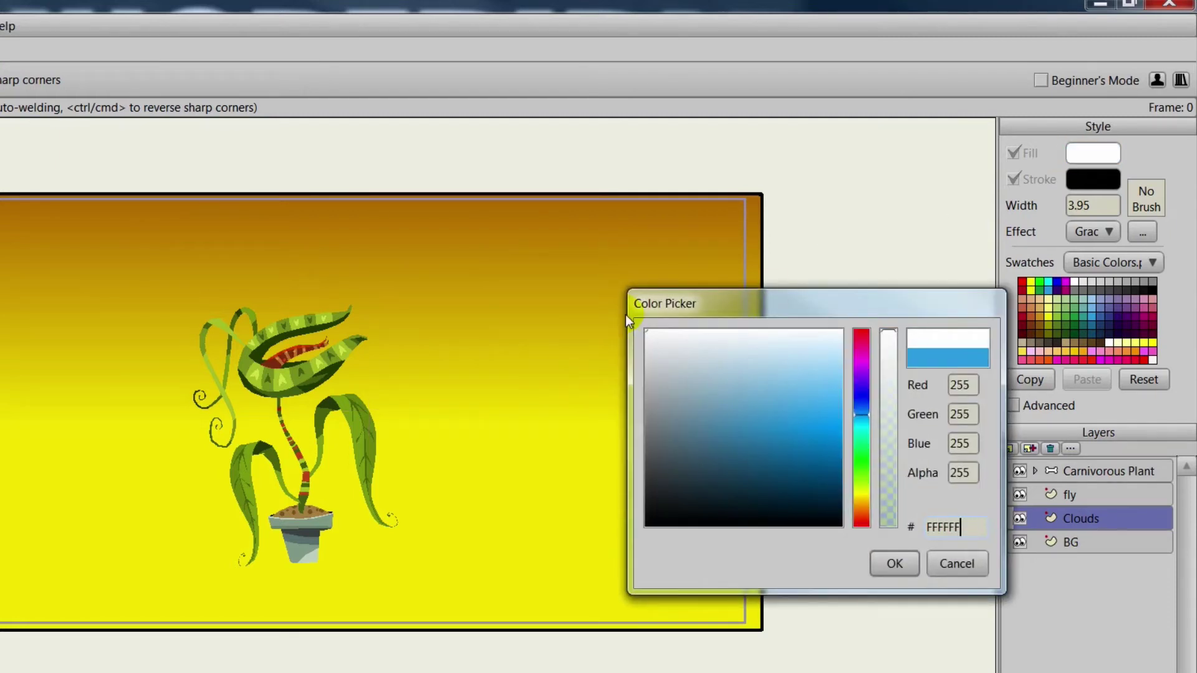
left_click(884, 563)
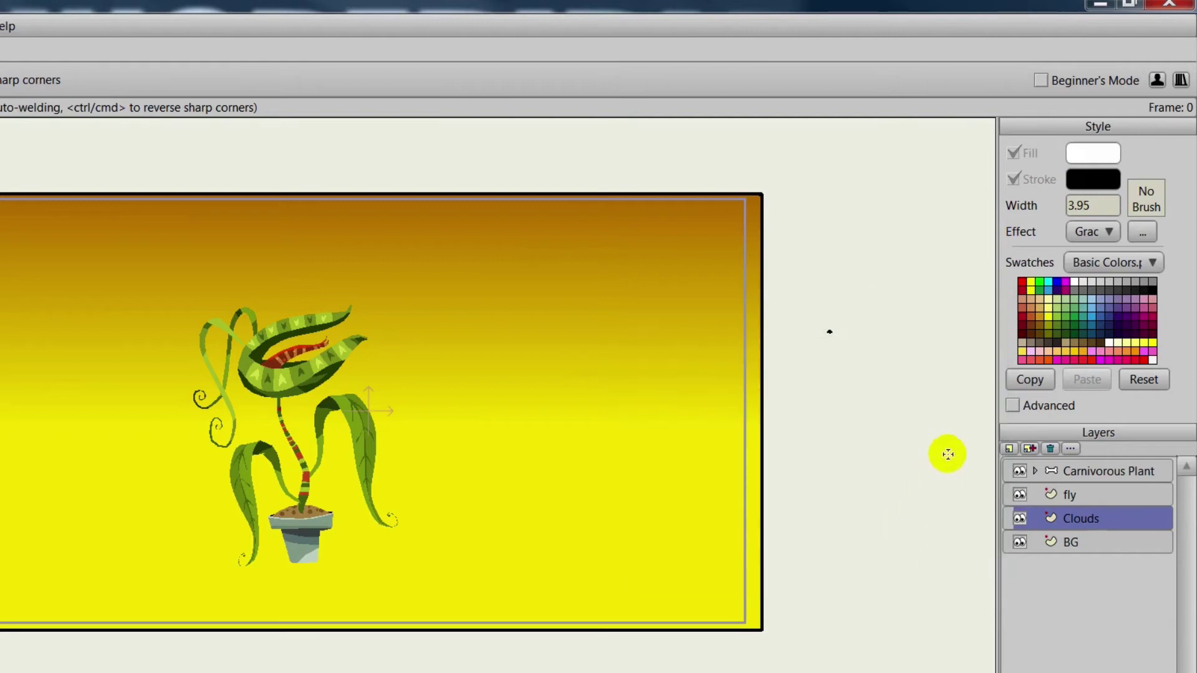
Step: Apply a Soft Edge fill effect with blur radius 20
left_click(1091, 233)
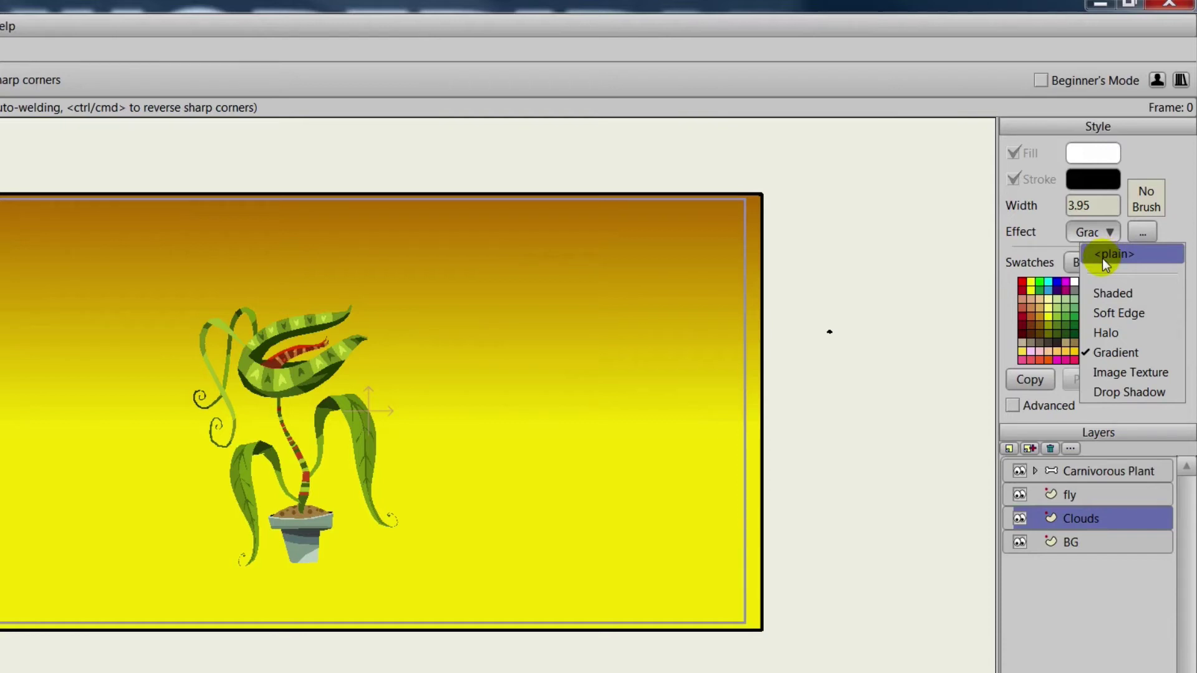
left_click(1109, 309)
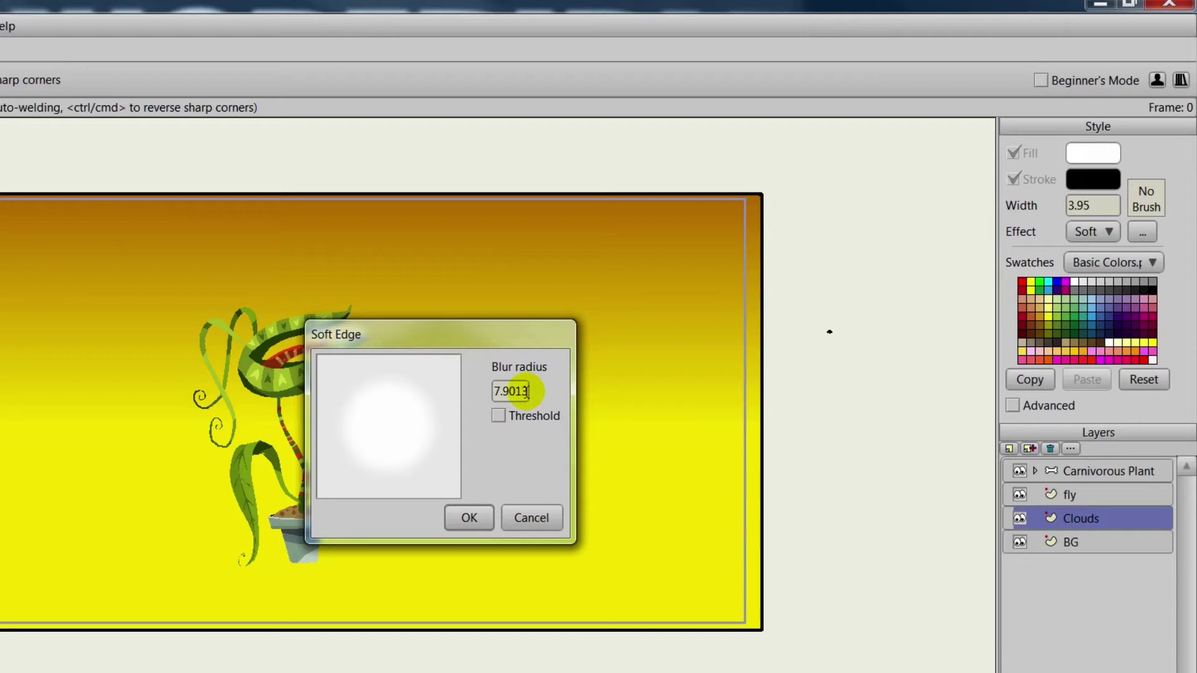
left_click_drag(525, 391, 474, 390)
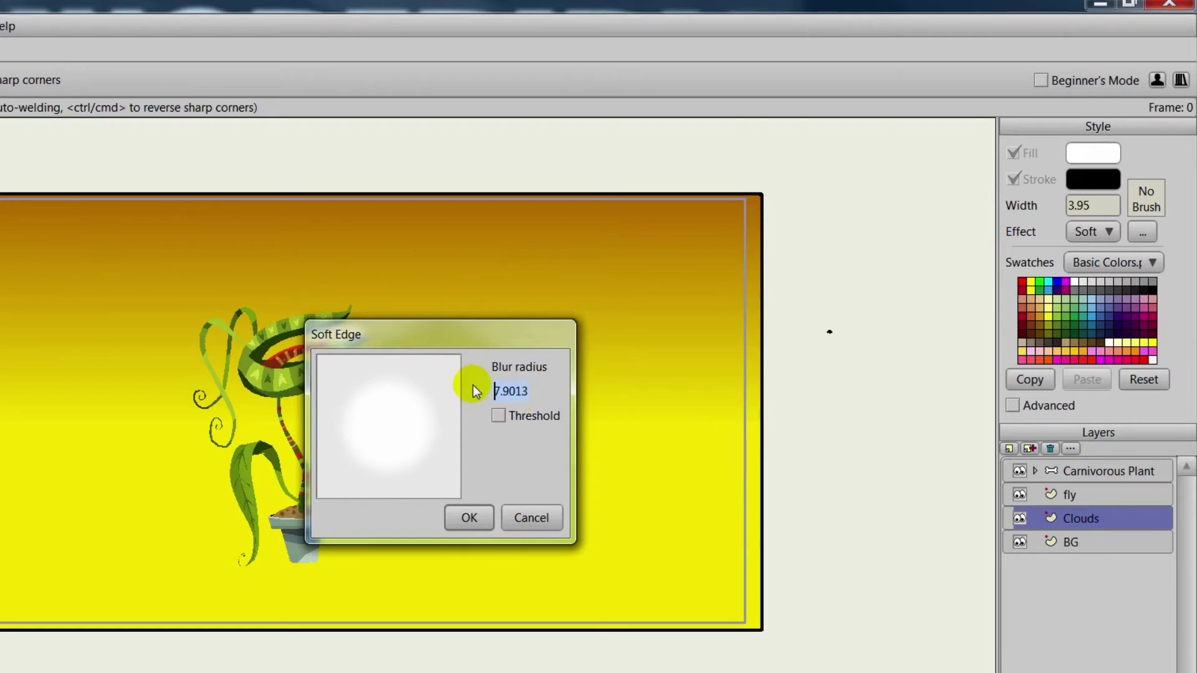
type("20")
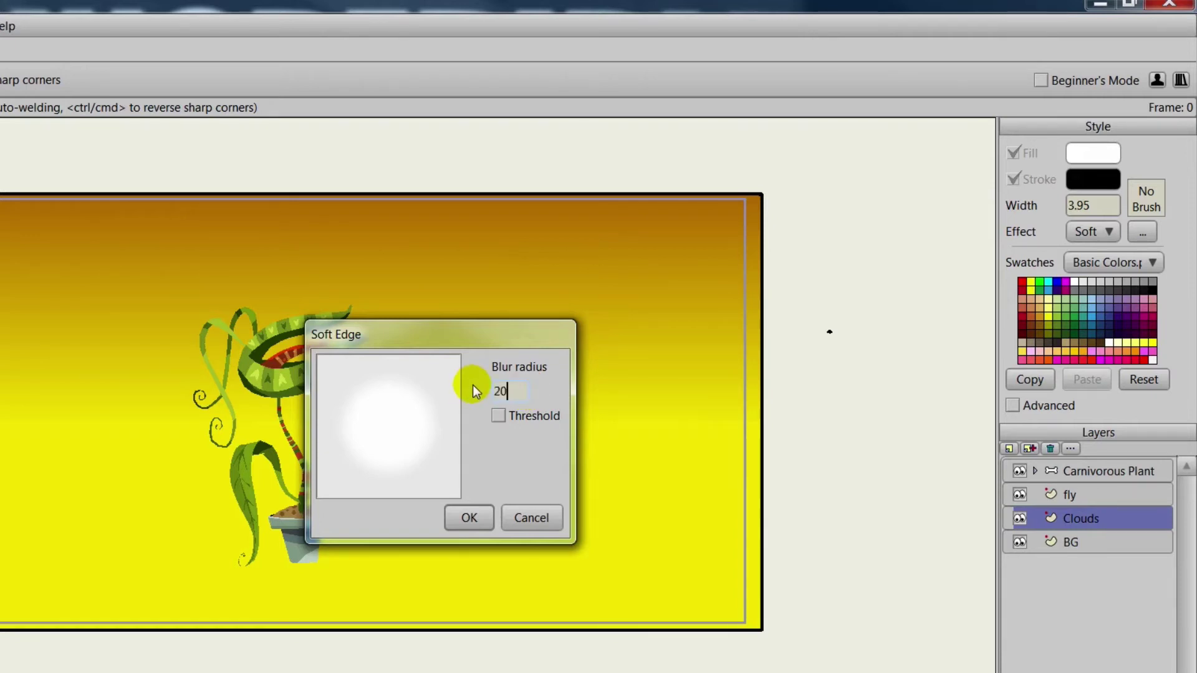
left_click(484, 516)
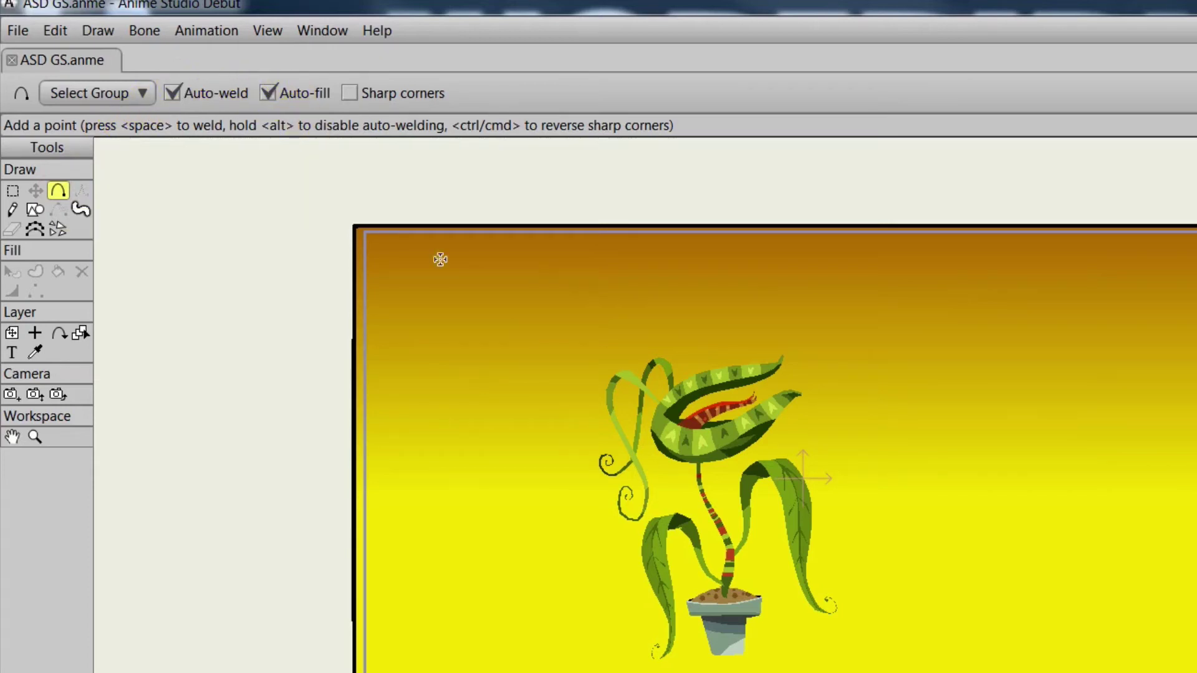
Step: Outline a long wavy cloud across the top of the canvas and close the shape
mouse_move(333, 317)
left_mouse_down()
mouse_move(385, 274)
mouse_move(449, 302)
mouse_move(499, 275)
mouse_move(532, 304)
mouse_move(596, 294)
mouse_move(620, 315)
mouse_move(672, 306)
mouse_move(700, 326)
mouse_move(761, 318)
mouse_move(823, 346)
mouse_move(887, 342)
mouse_move(774, 375)
mouse_move(736, 355)
mouse_move(653, 378)
mouse_move(627, 363)
mouse_move(553, 374)
mouse_move(459, 358)
mouse_move(417, 376)
mouse_move(395, 366)
mouse_move(307, 382)
mouse_move(278, 363)
mouse_move(330, 319)
left_mouse_up()
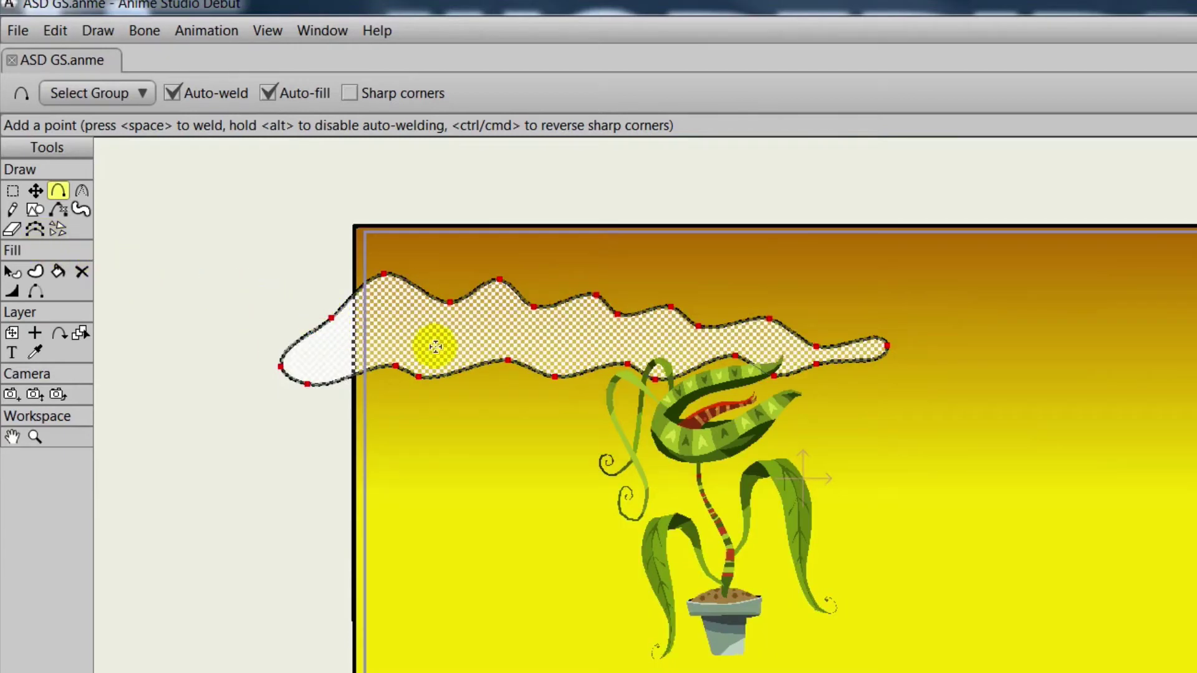
left_click(324, 385)
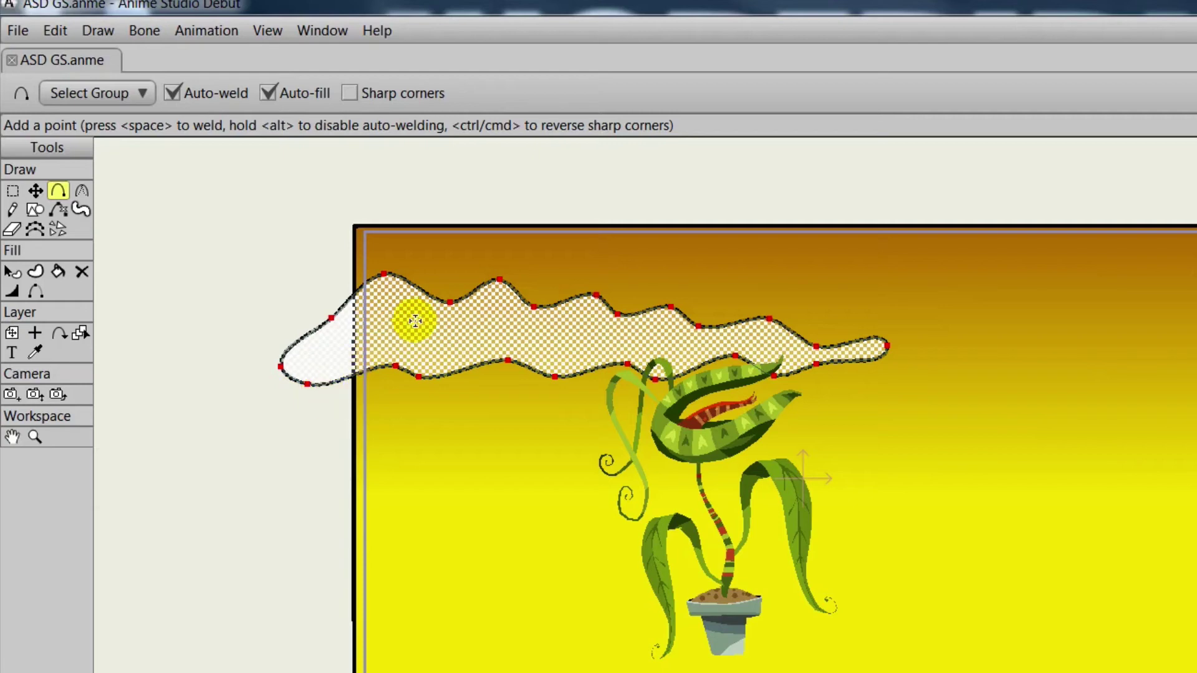
Step: Turn off the cloud shape's stroke and render a Ctrl+R preview of the soft white cloud
left_click(17, 283)
left_click(387, 328)
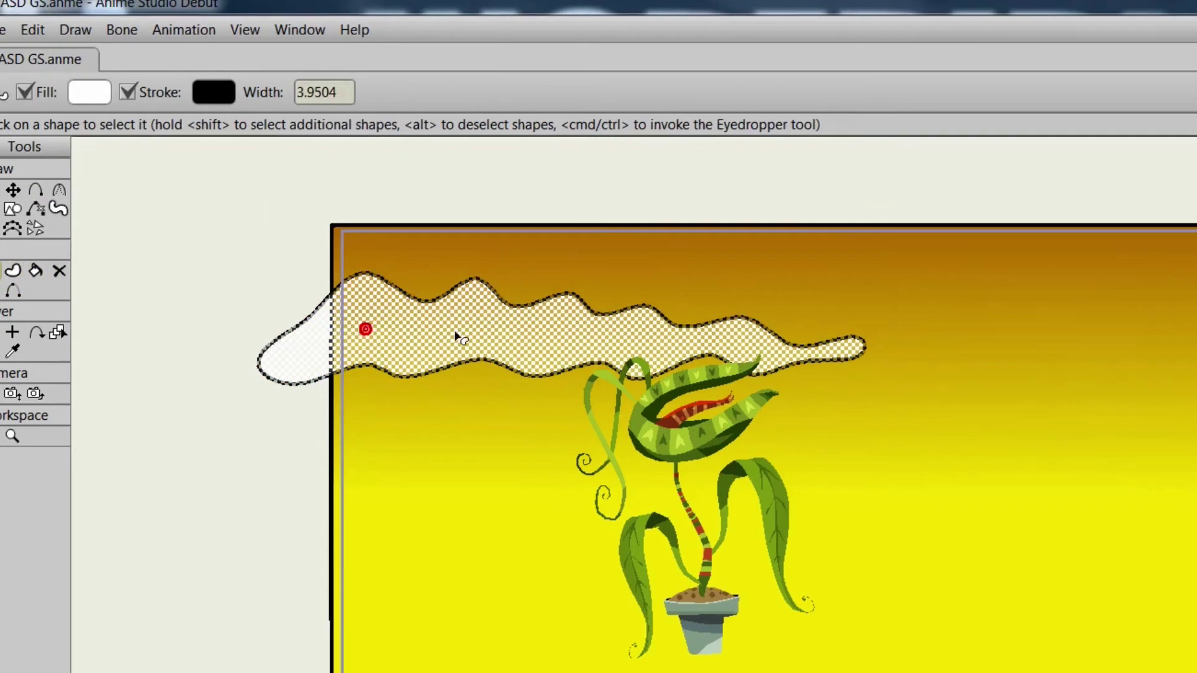
left_click(984, 187)
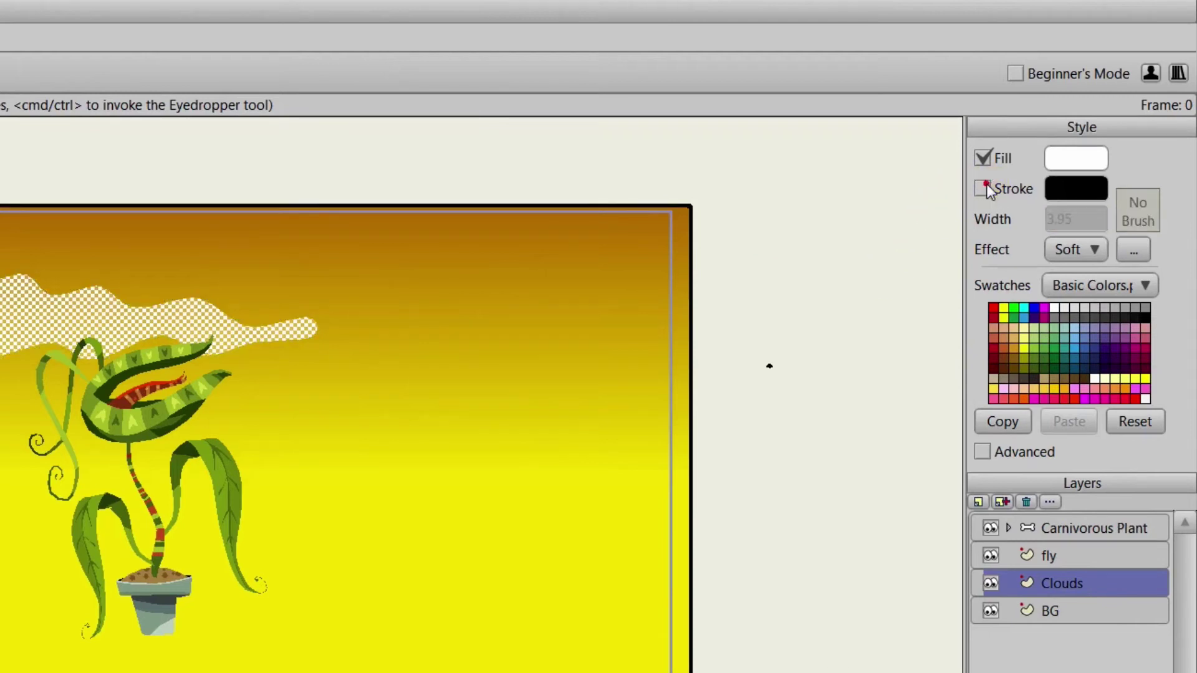
left_click(765, 390)
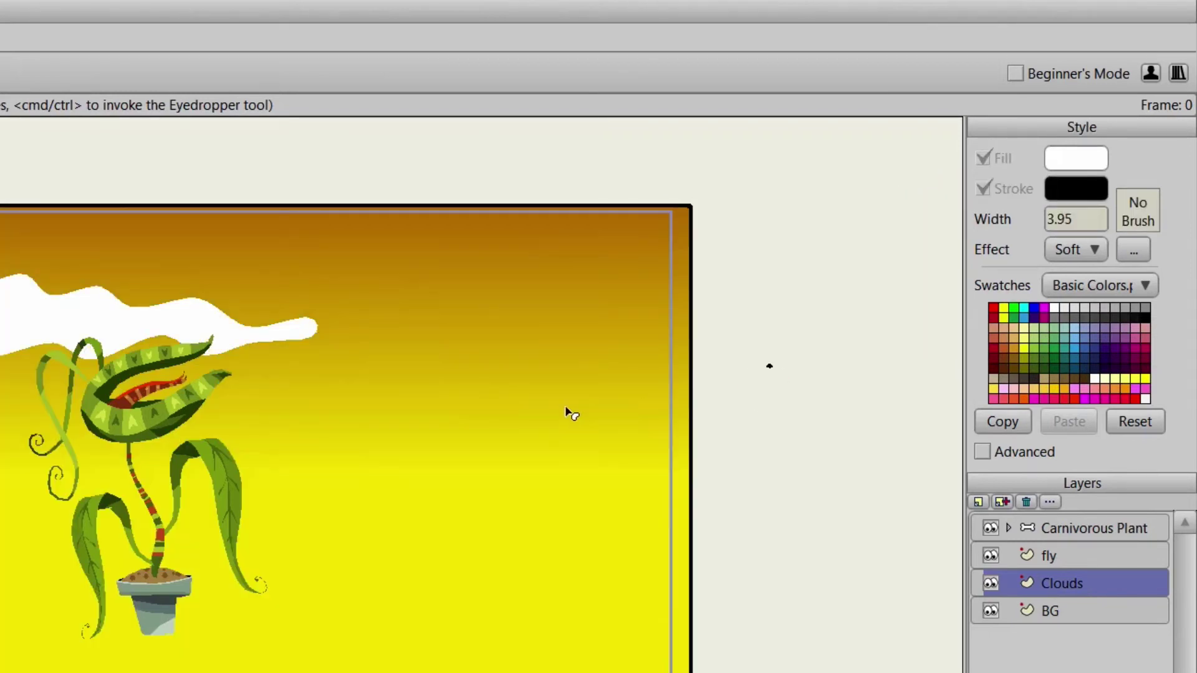
left_click(142, 319)
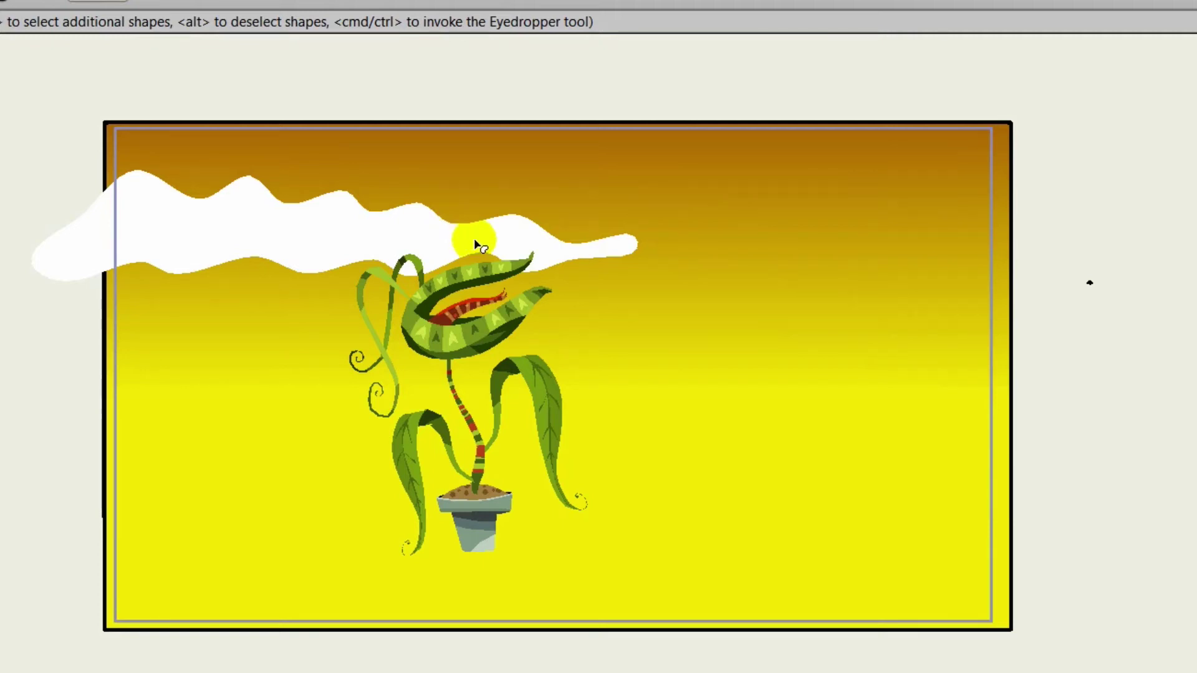
key("ctrl+r")
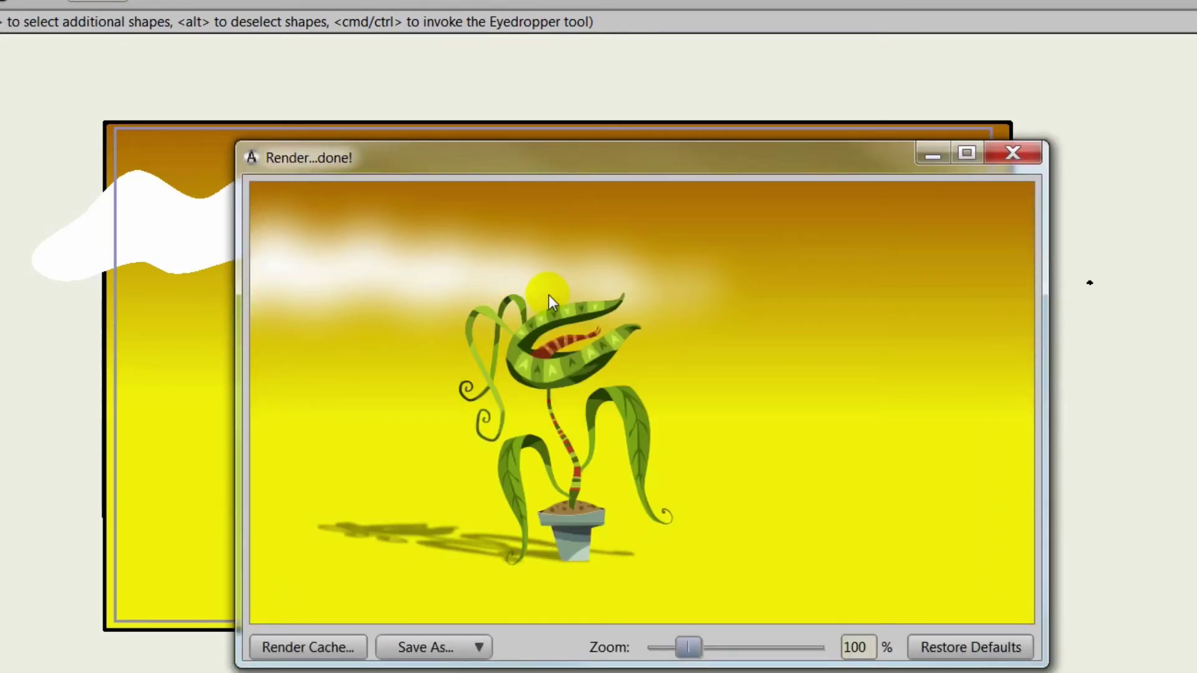
Step: Set the cloud's Soft Edge blur radius to 10 and render a test preview
left_click(1022, 150)
left_click(435, 239)
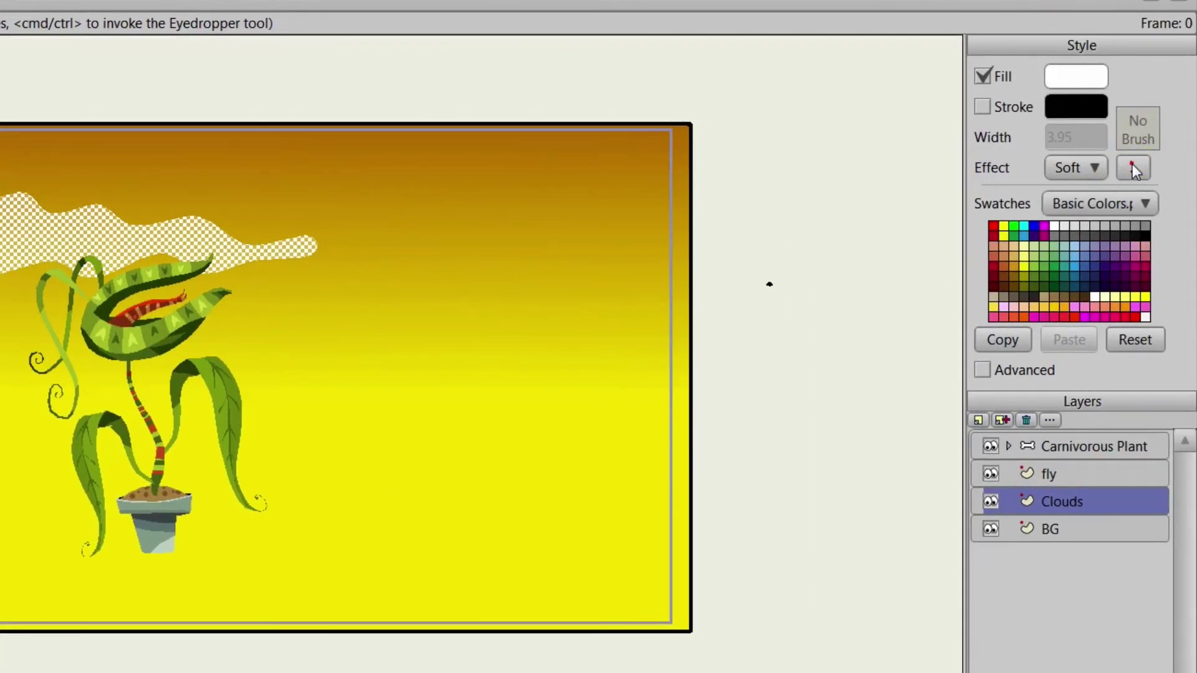
left_click(1132, 163)
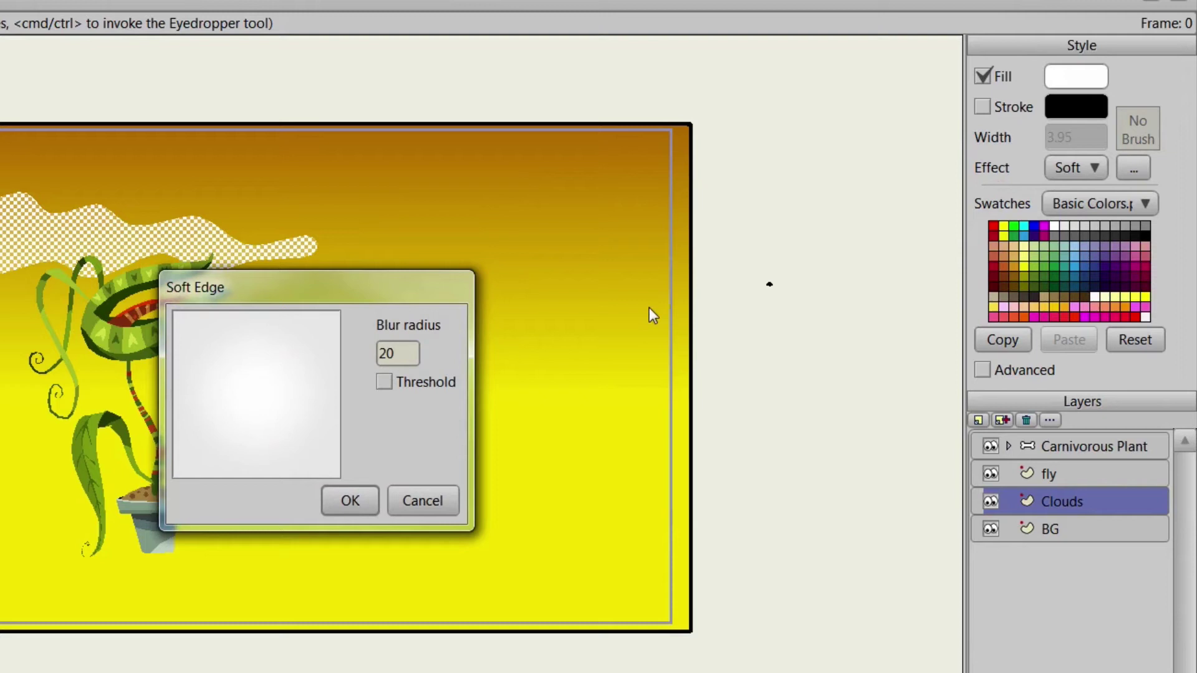
left_click(396, 351)
key("BackSpace")
key("BackSpace")
type("19")
key("BackSpace")
type("8")
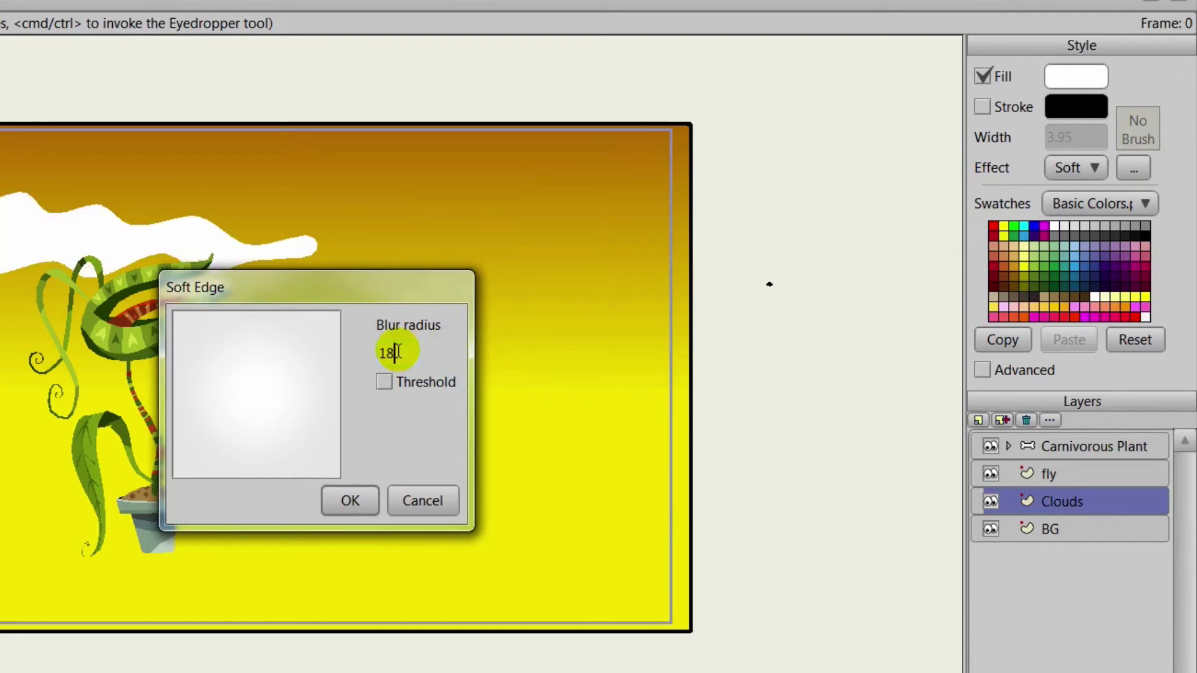
key("BackSpace")
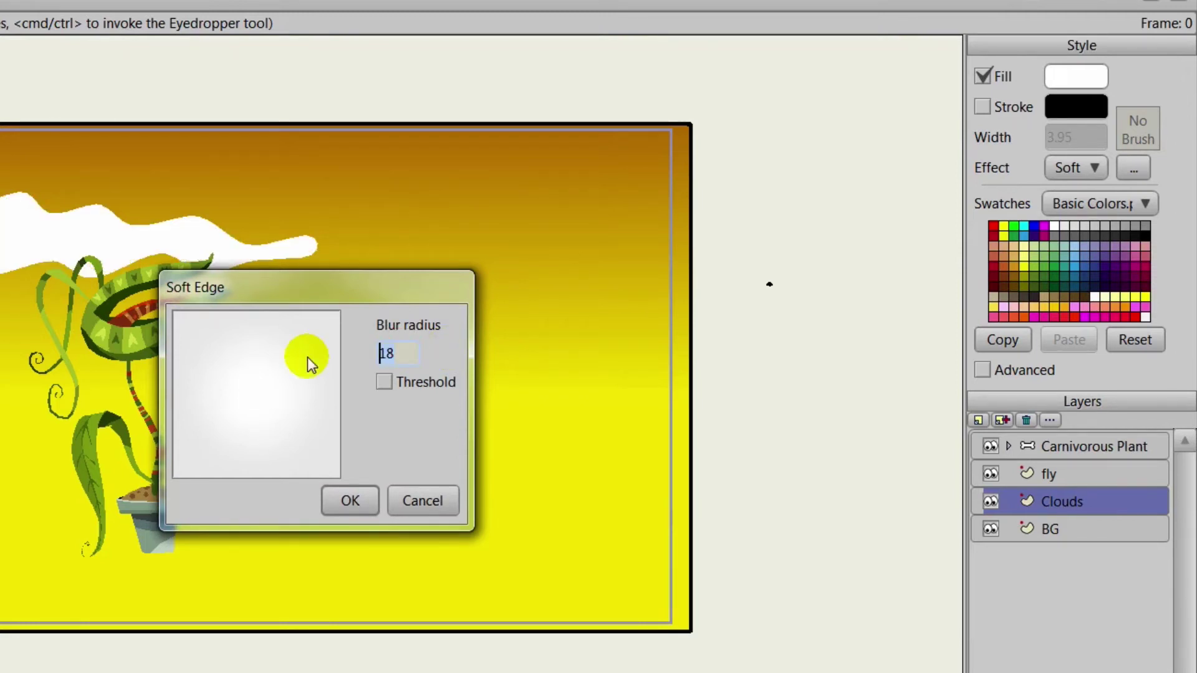
type("0")
left_click(334, 503)
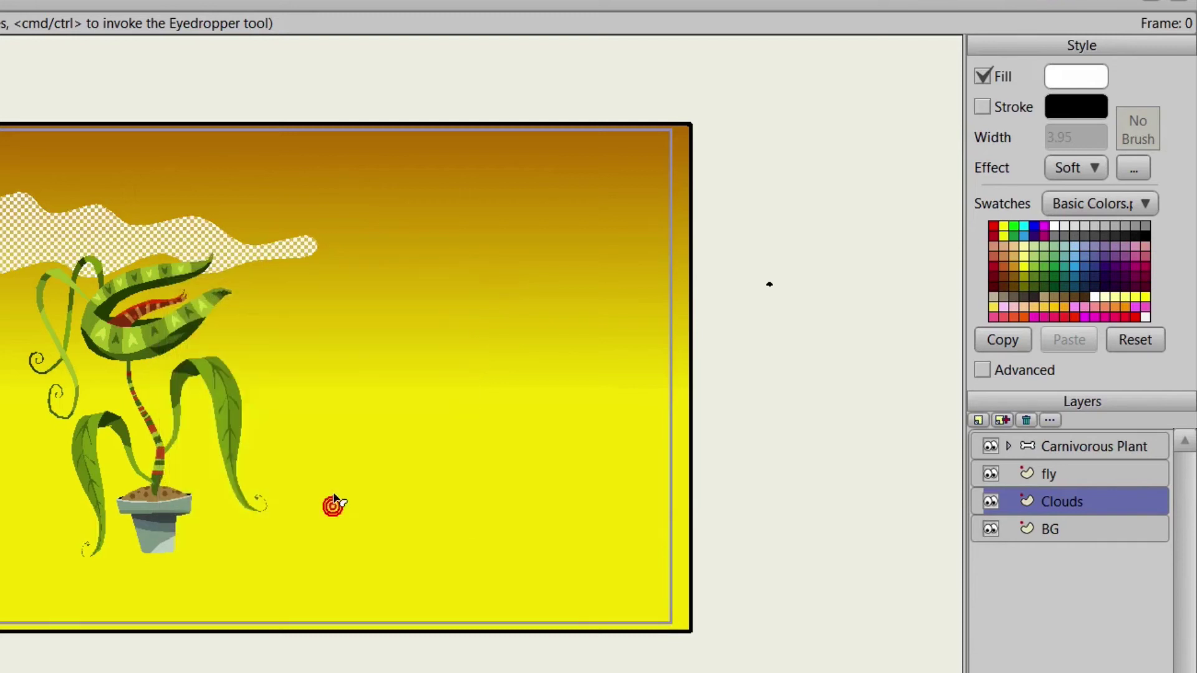
key("ctrl+r")
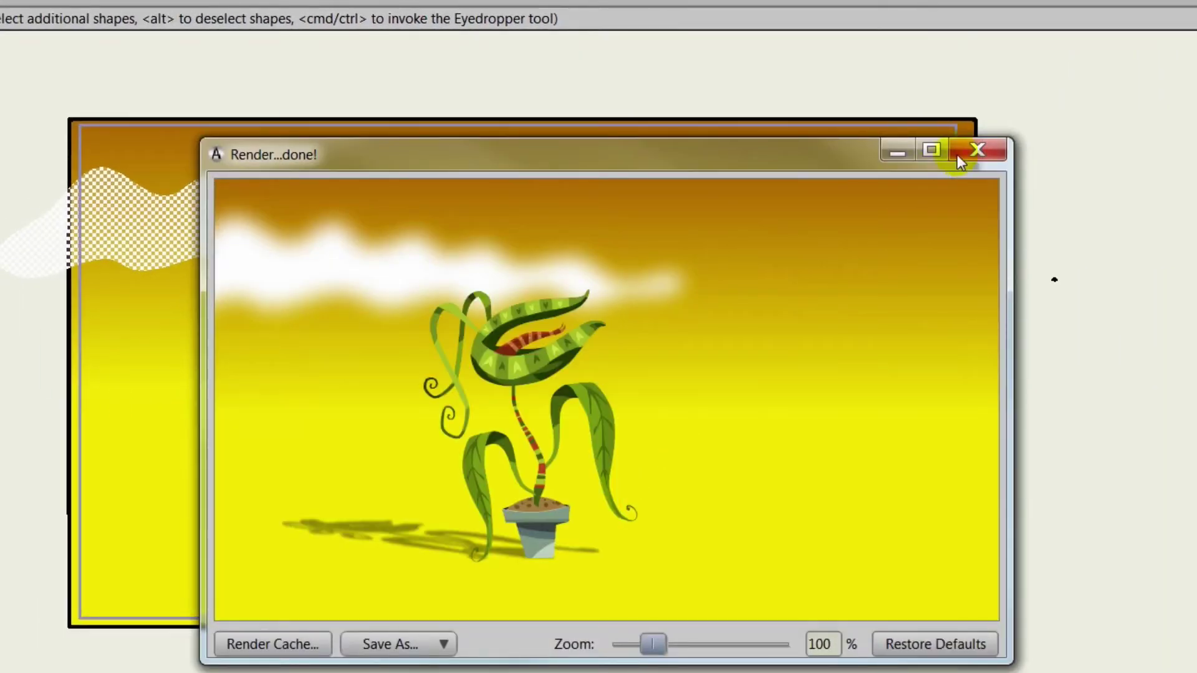
Step: Lower the cloud's Soft Edge blur radius to 7
left_click(980, 150)
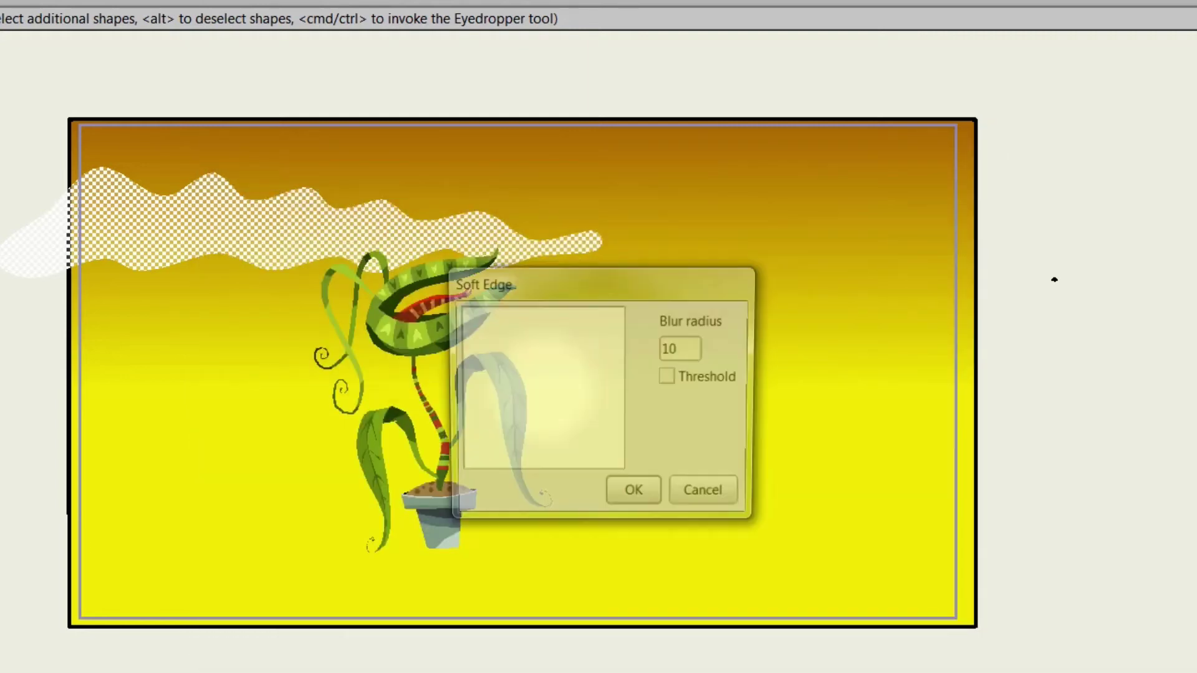
double_click(676, 349)
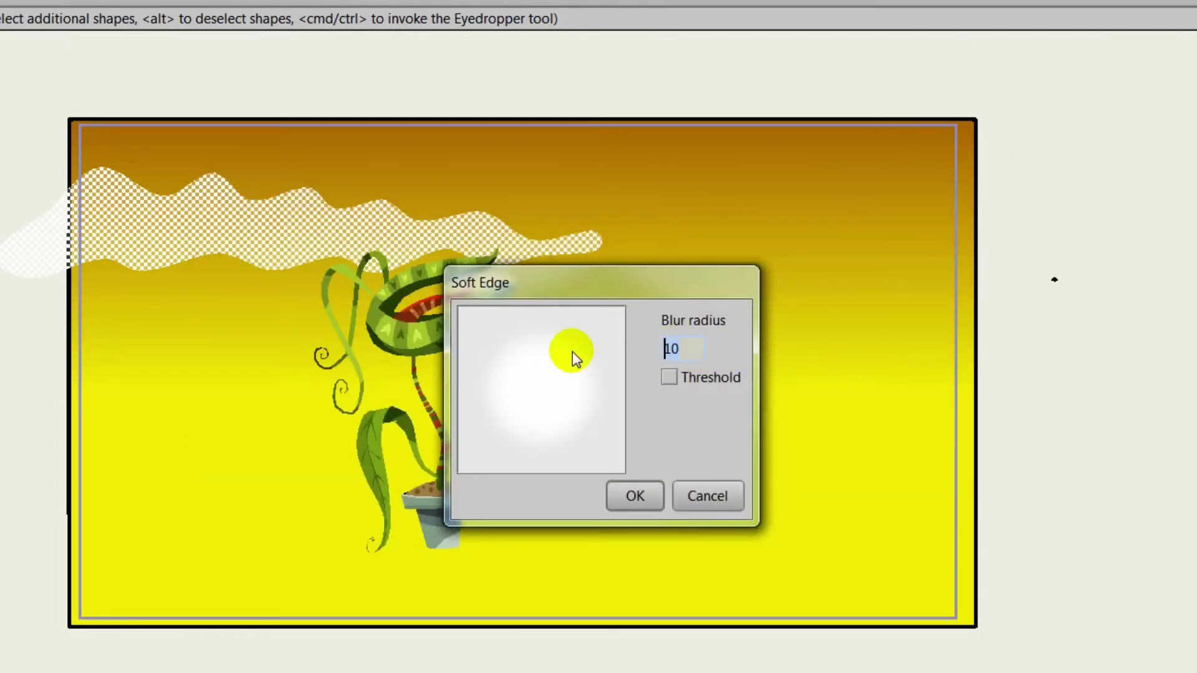
key("BackSpace")
type("7")
left_click(631, 495)
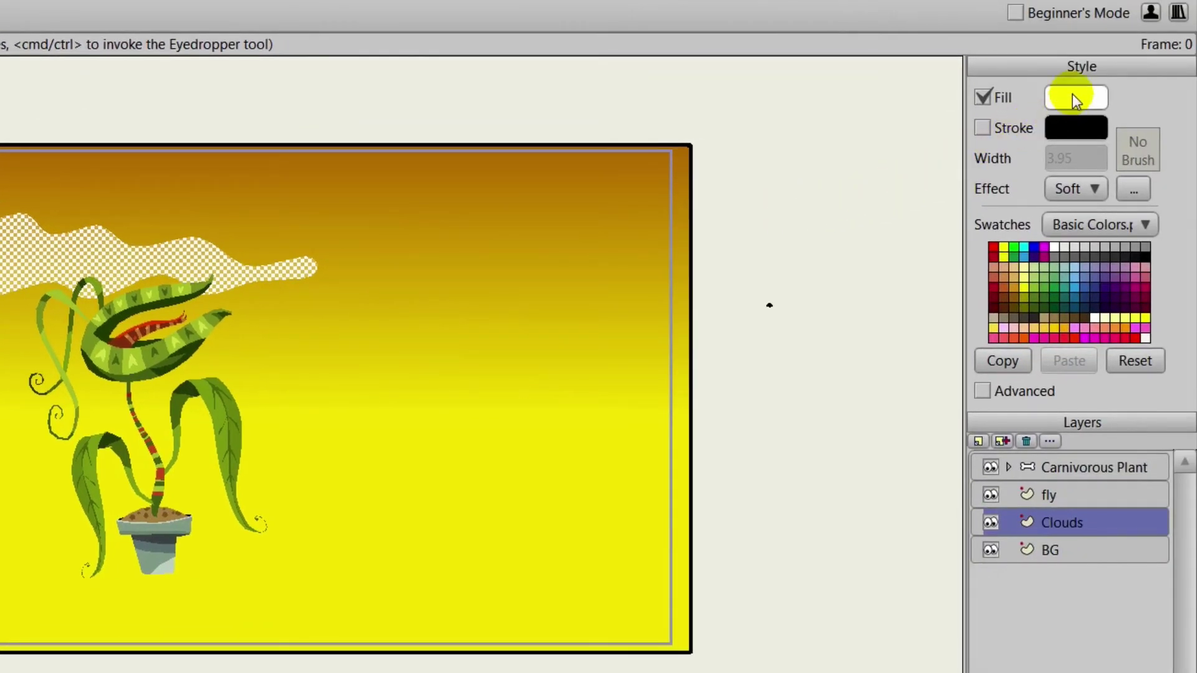
Step: Lower the cloud fill's alpha to 167 and check the fainter cloud in a rendered preview
left_click(1072, 96)
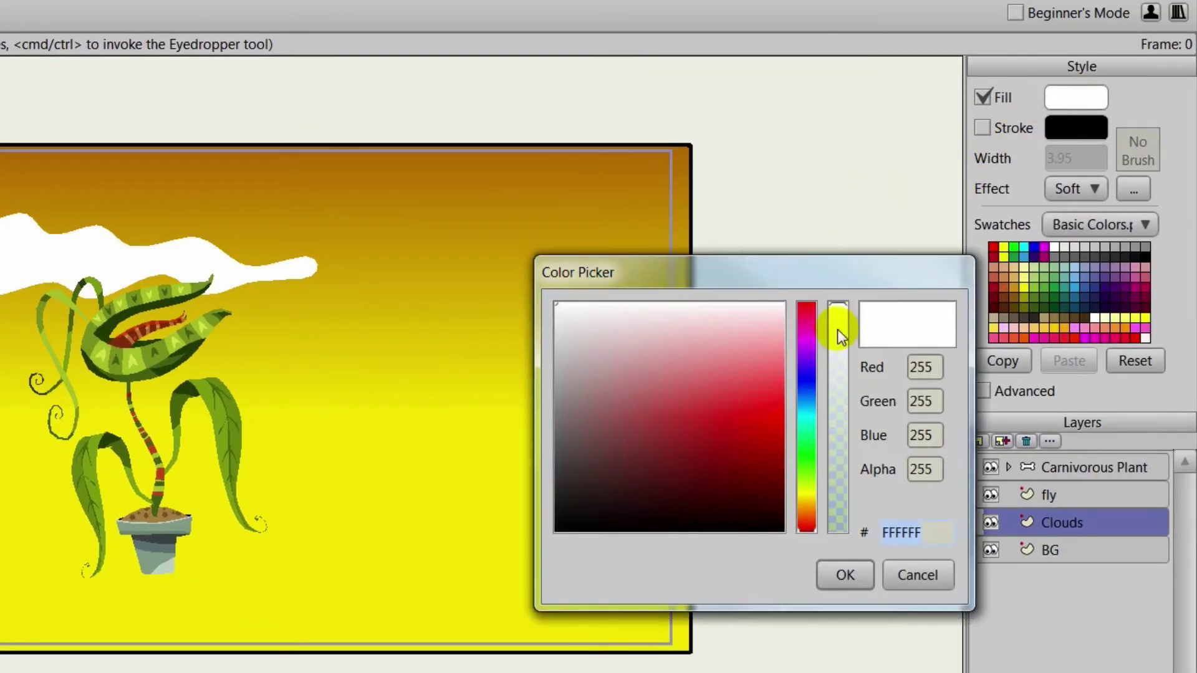
mouse_move(843, 417)
left_mouse_down()
mouse_move(836, 440)
mouse_move(841, 315)
mouse_move(832, 464)
mouse_move(832, 382)
left_mouse_up()
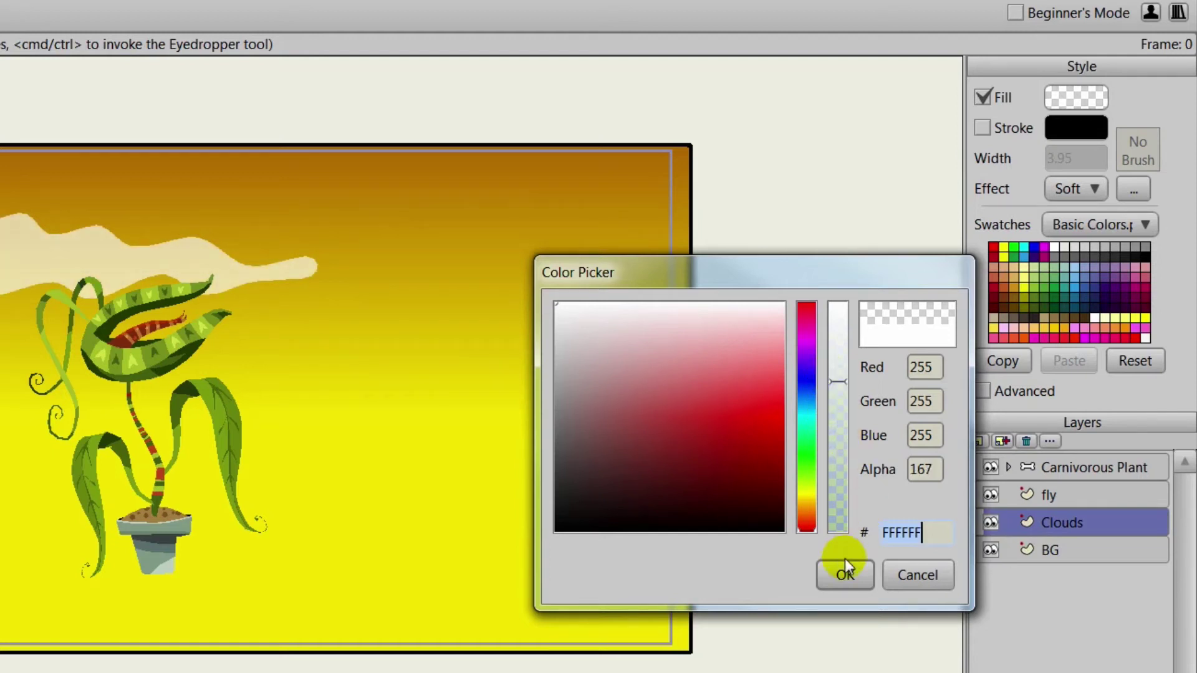
left_click(843, 572)
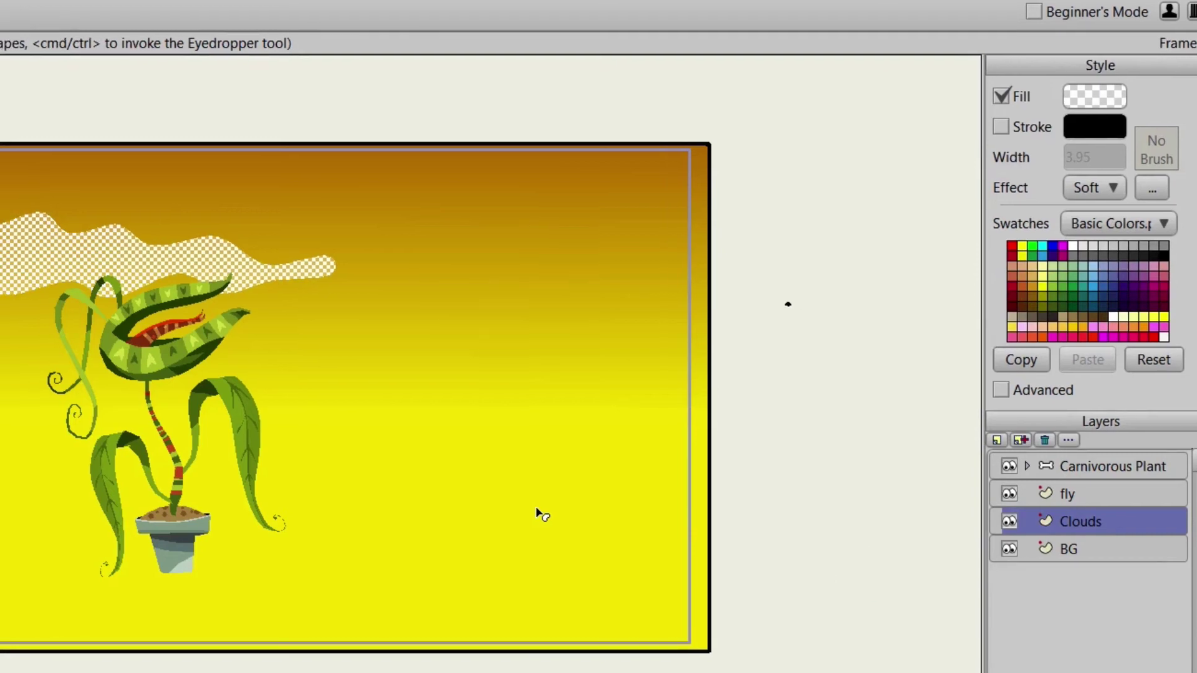
key("ctrl+r")
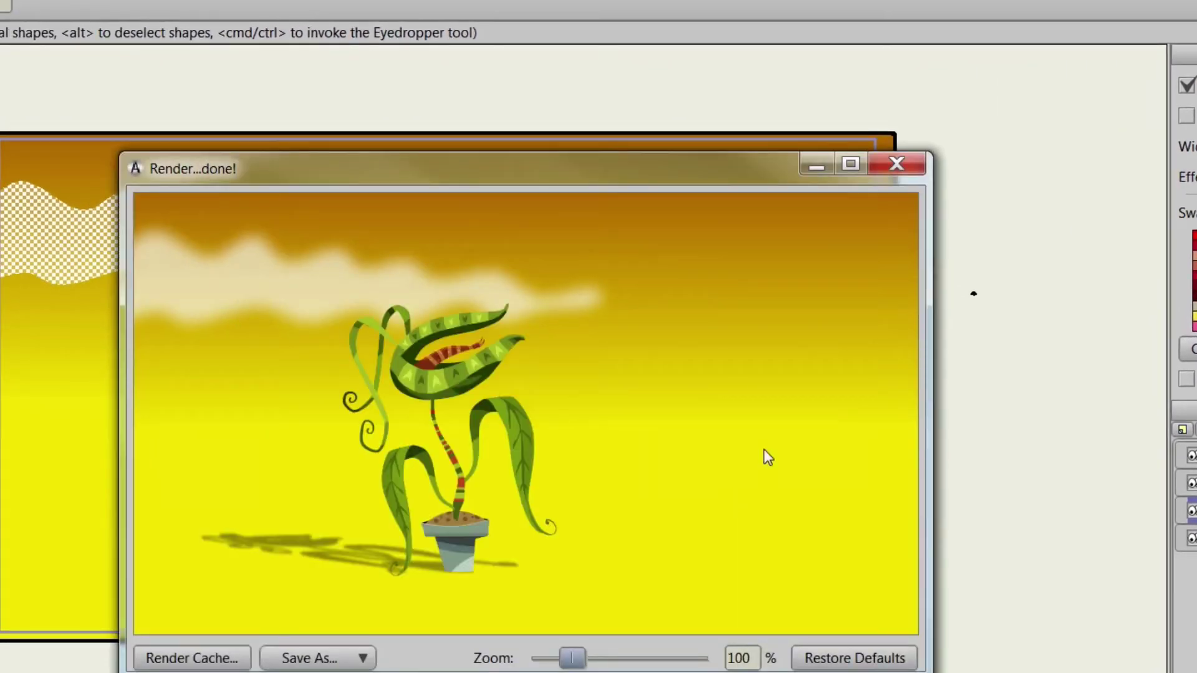
left_click(896, 163)
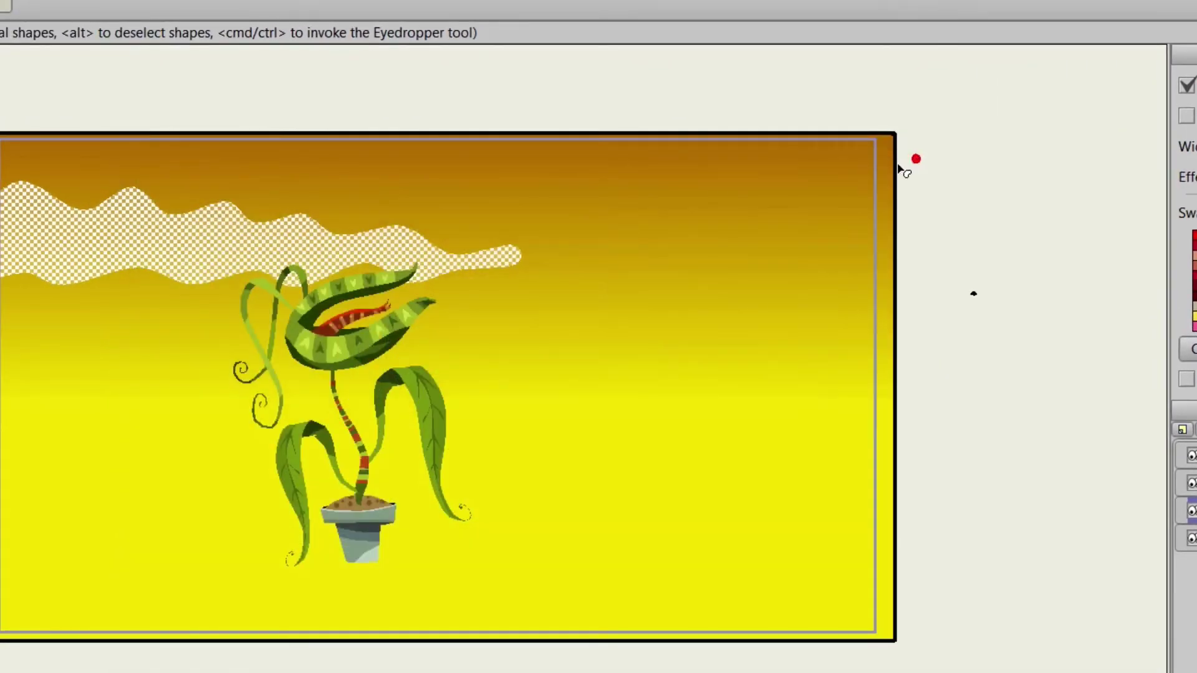
left_click(100, 262)
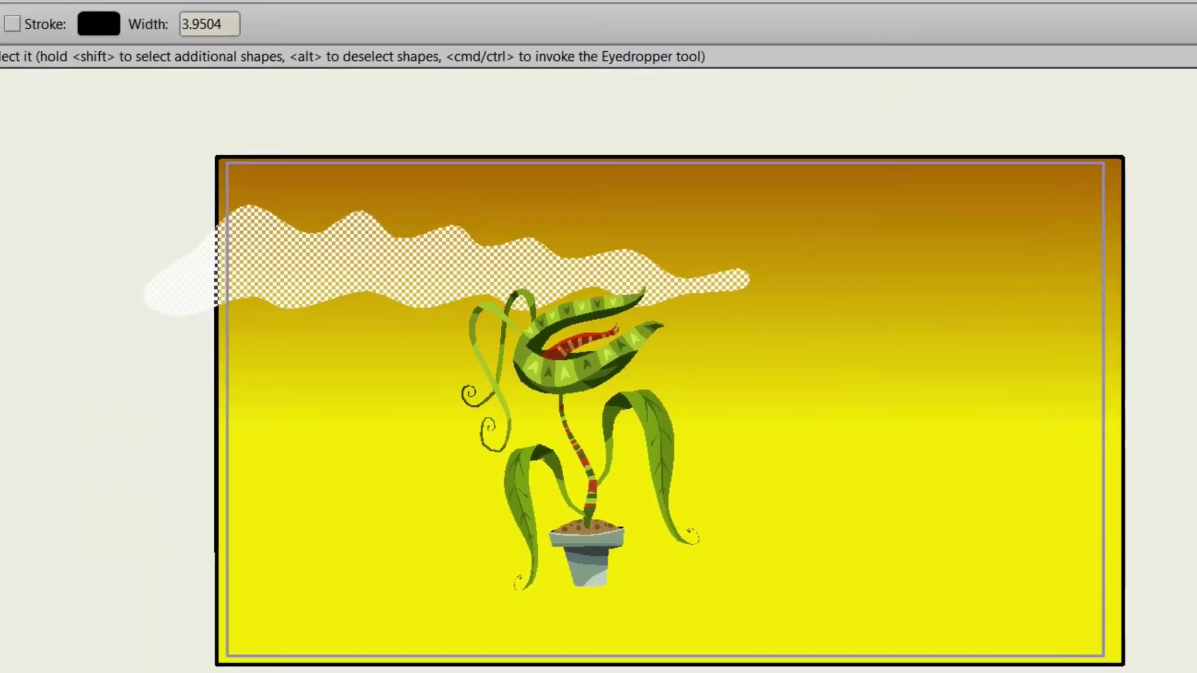
Step: Lower the cloud's right tip and pull several bottom-edge points downward
left_click(37, 138)
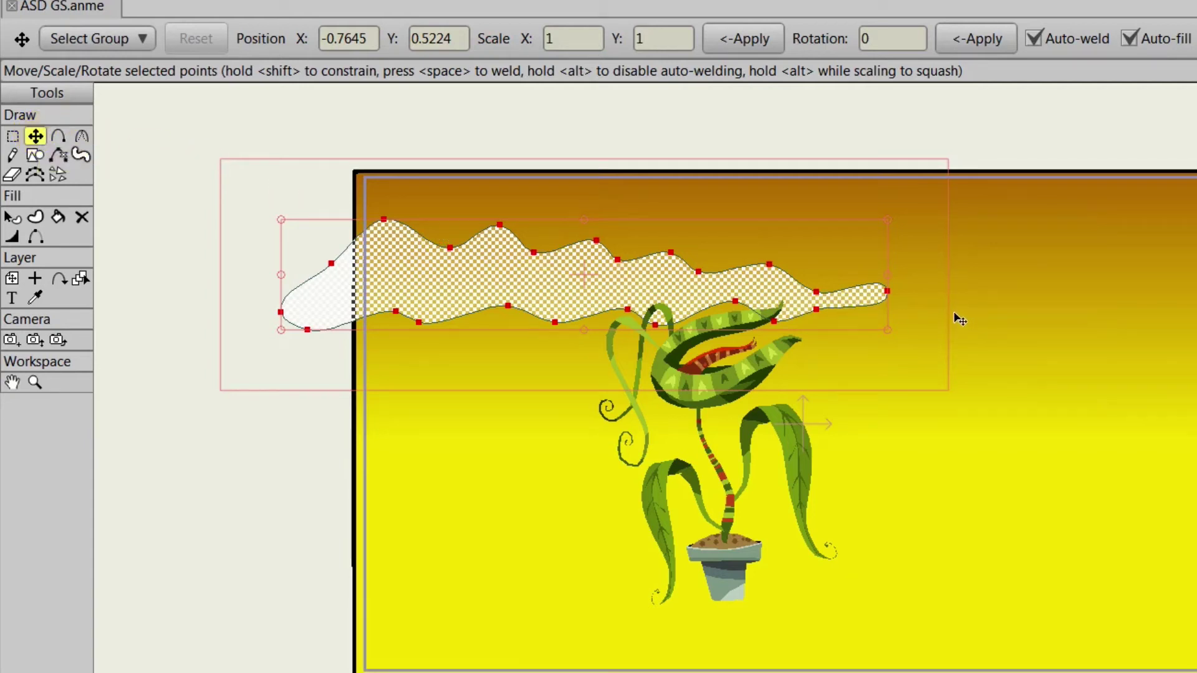
left_click(888, 291)
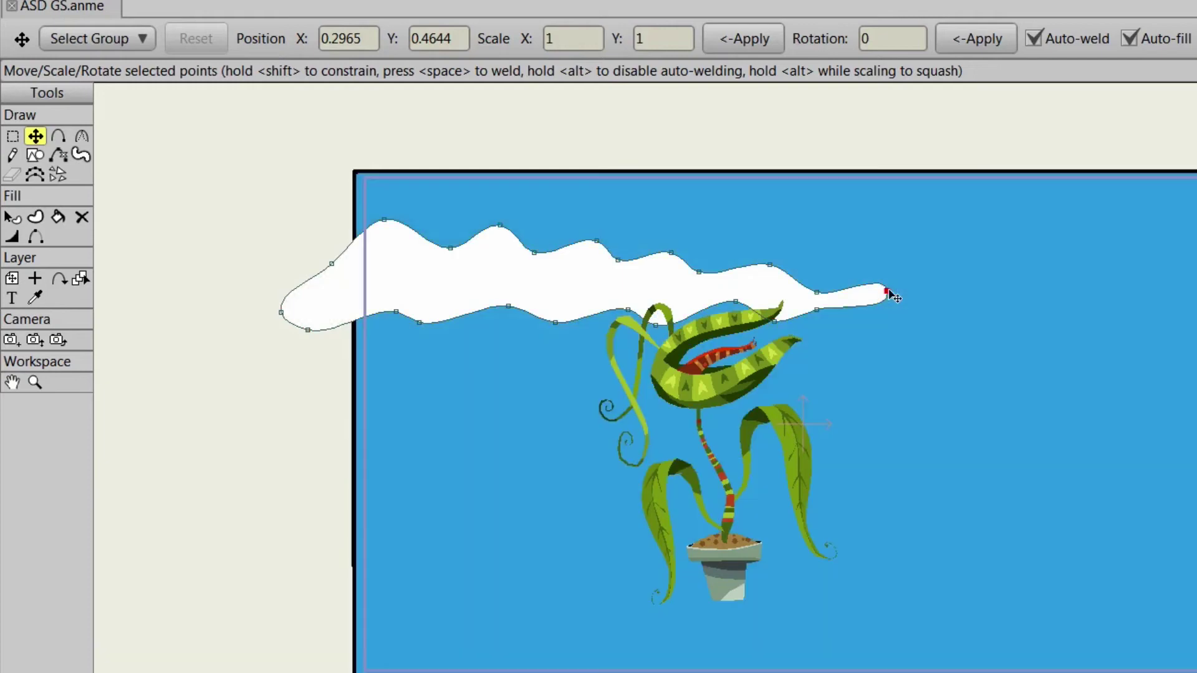
left_click_drag(888, 292, 885, 309)
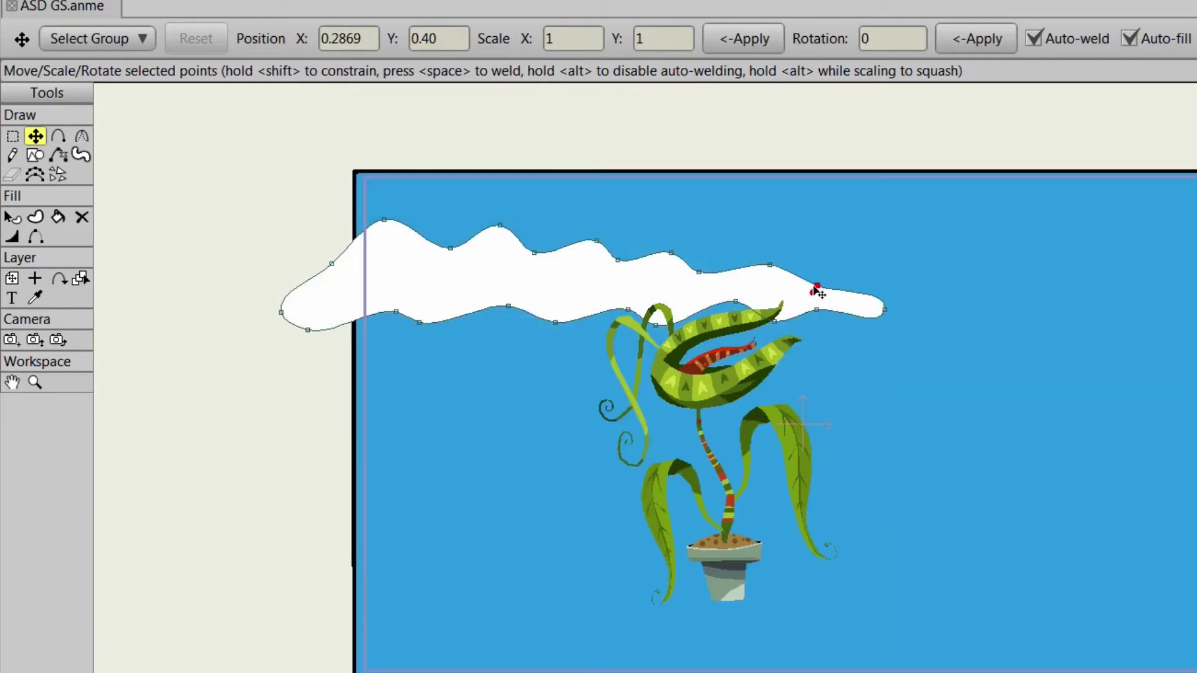
left_click_drag(770, 265, 766, 256)
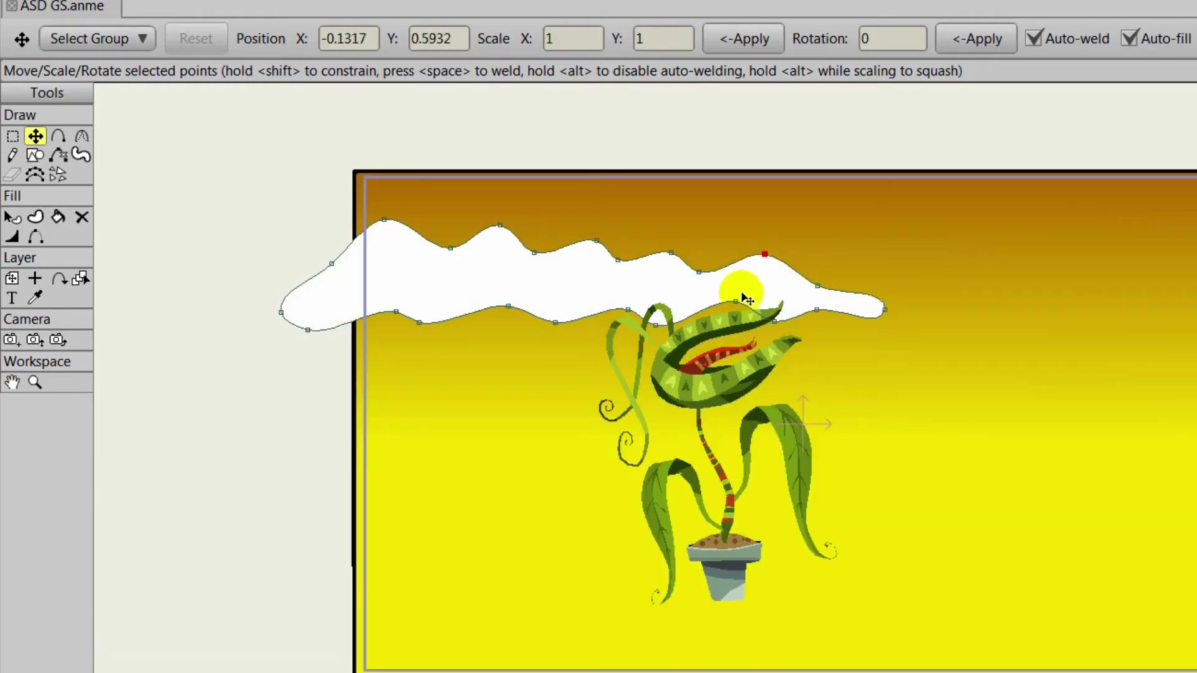
left_click_drag(736, 301, 734, 318)
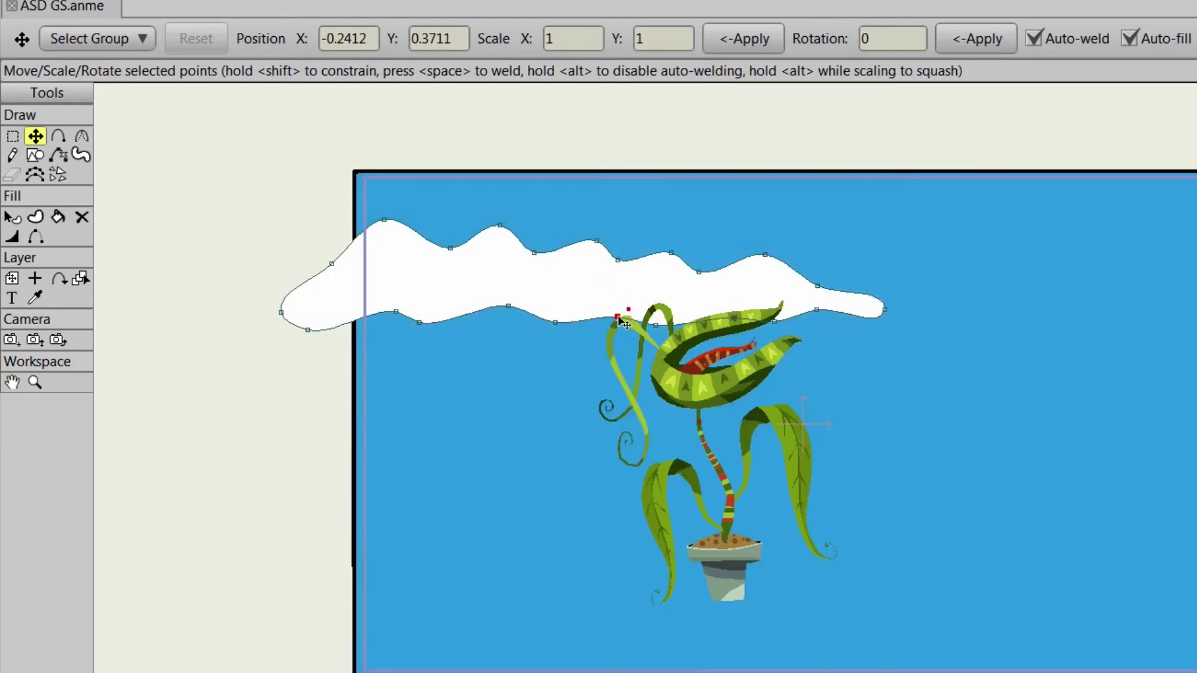
left_click(507, 306)
left_click_drag(508, 306, 500, 318)
left_click_drag(395, 311, 379, 322)
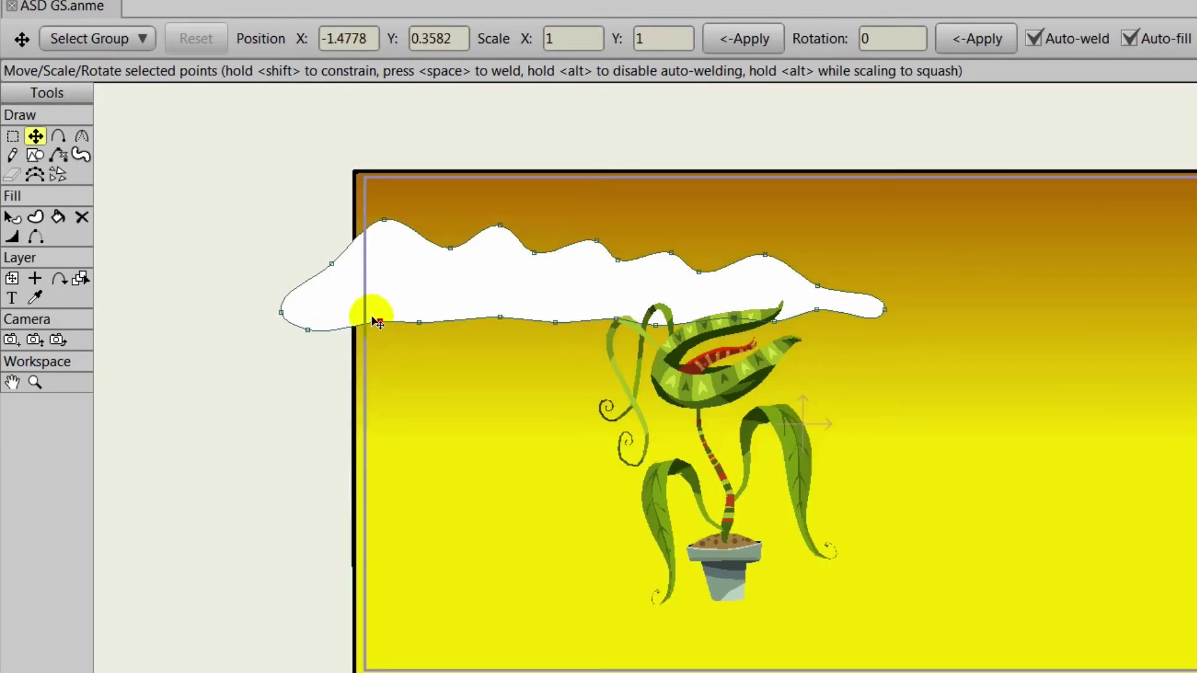
Step: Adjust curvature at the right tip and along the cloud's top points to round the bumps
left_click(81, 136)
left_click(885, 309)
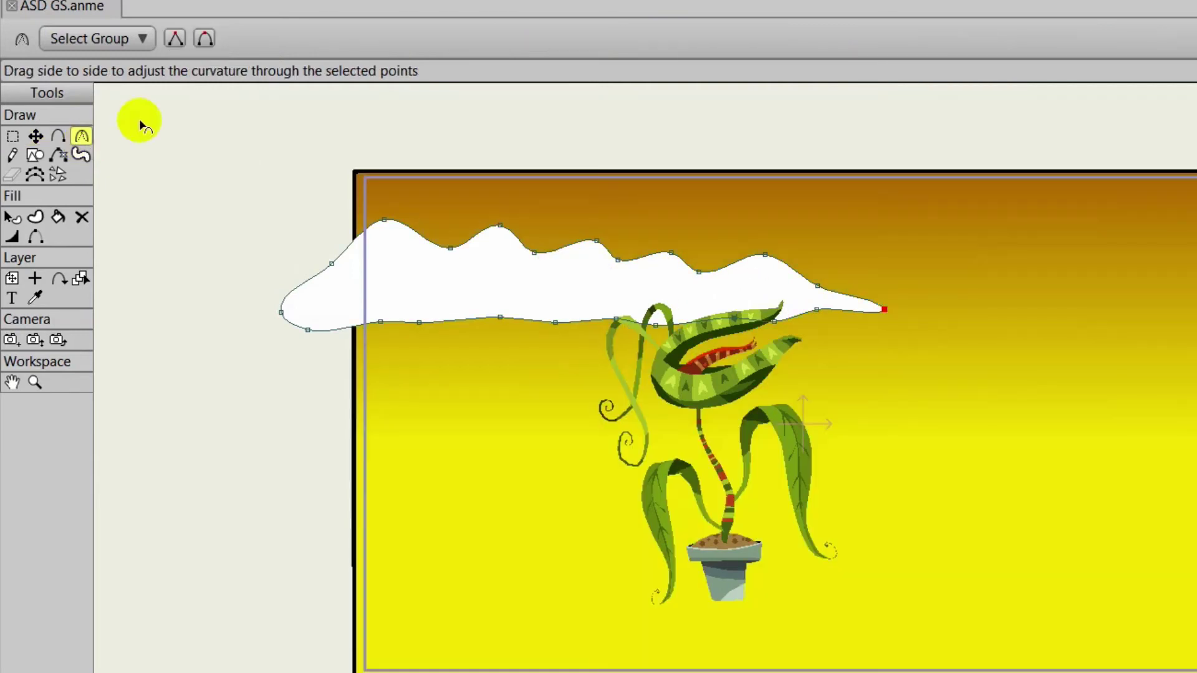
left_click(35, 136)
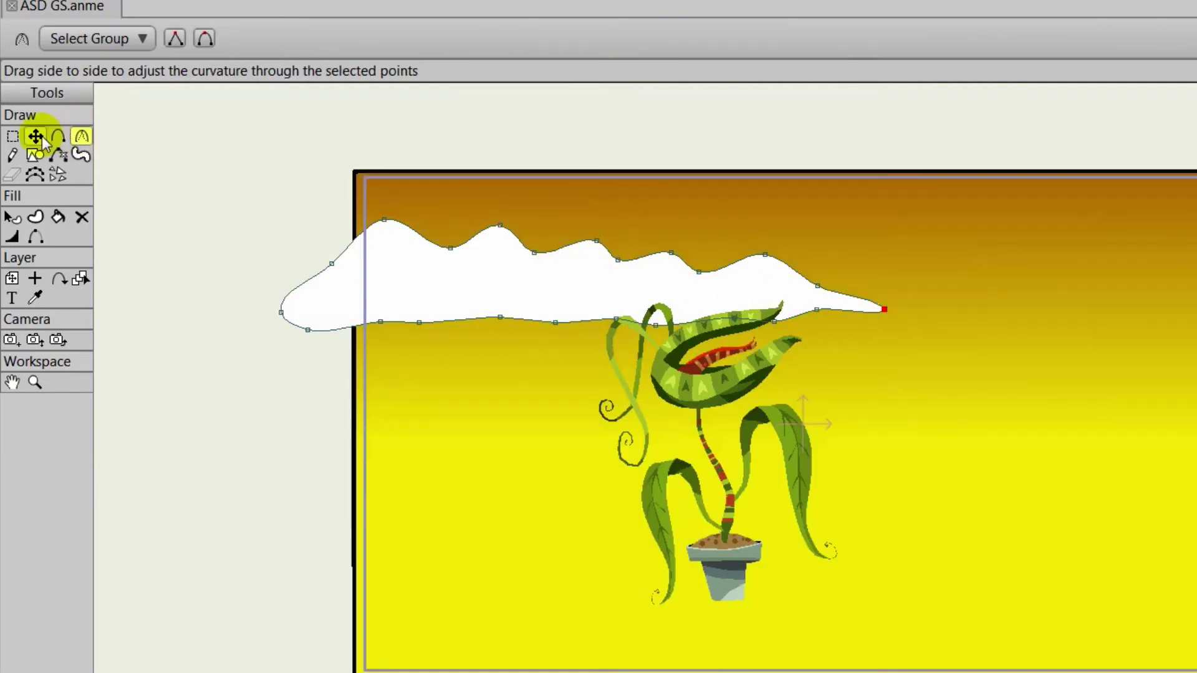
left_click_drag(890, 315, 885, 300)
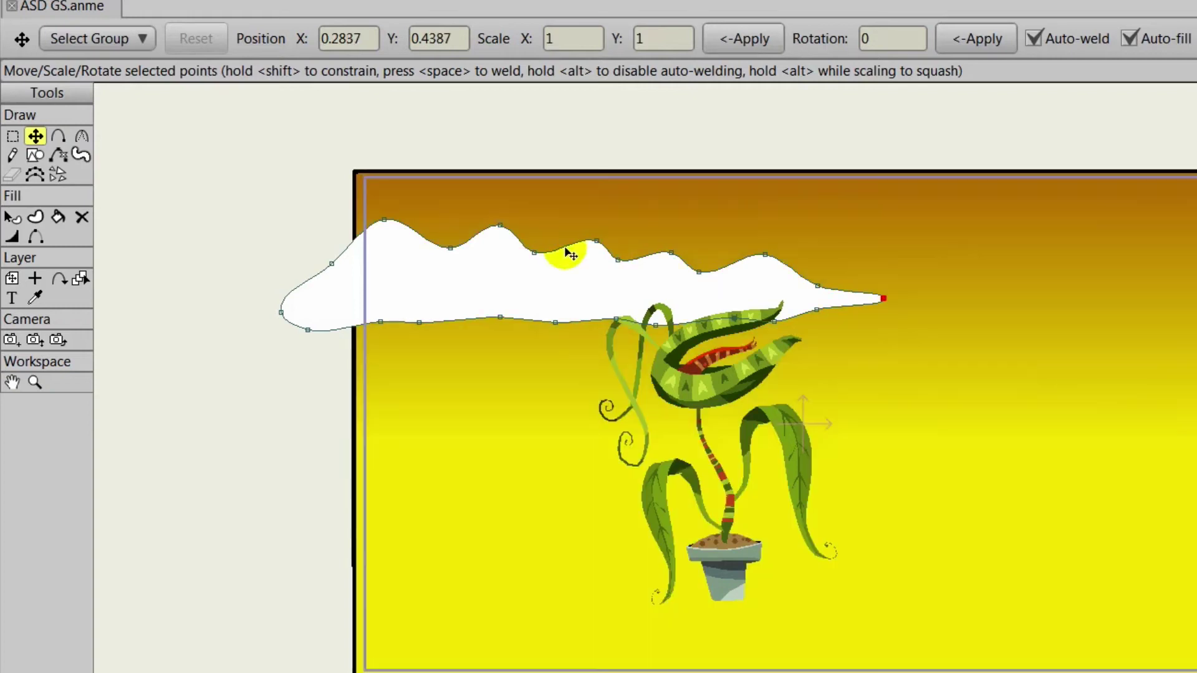
left_click(81, 136)
left_click(450, 248)
left_click_drag(451, 247, 475, 249)
left_click_drag(617, 259, 521, 259)
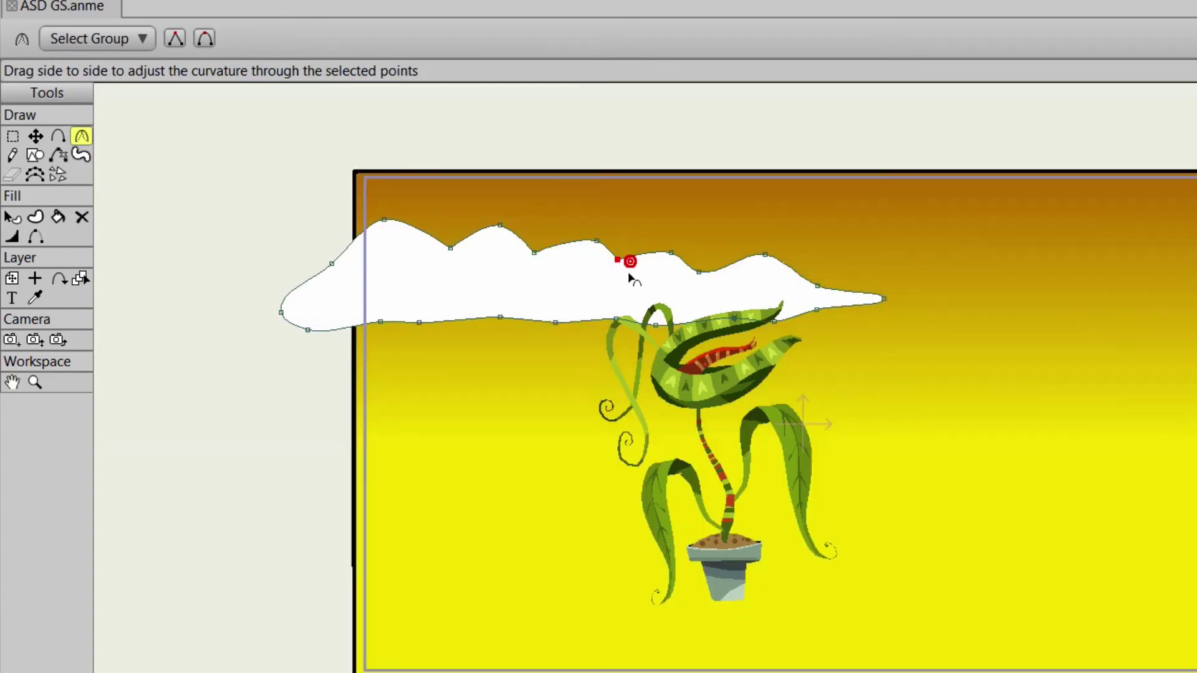
left_click(699, 272)
left_click_drag(256, 233, 326, 260)
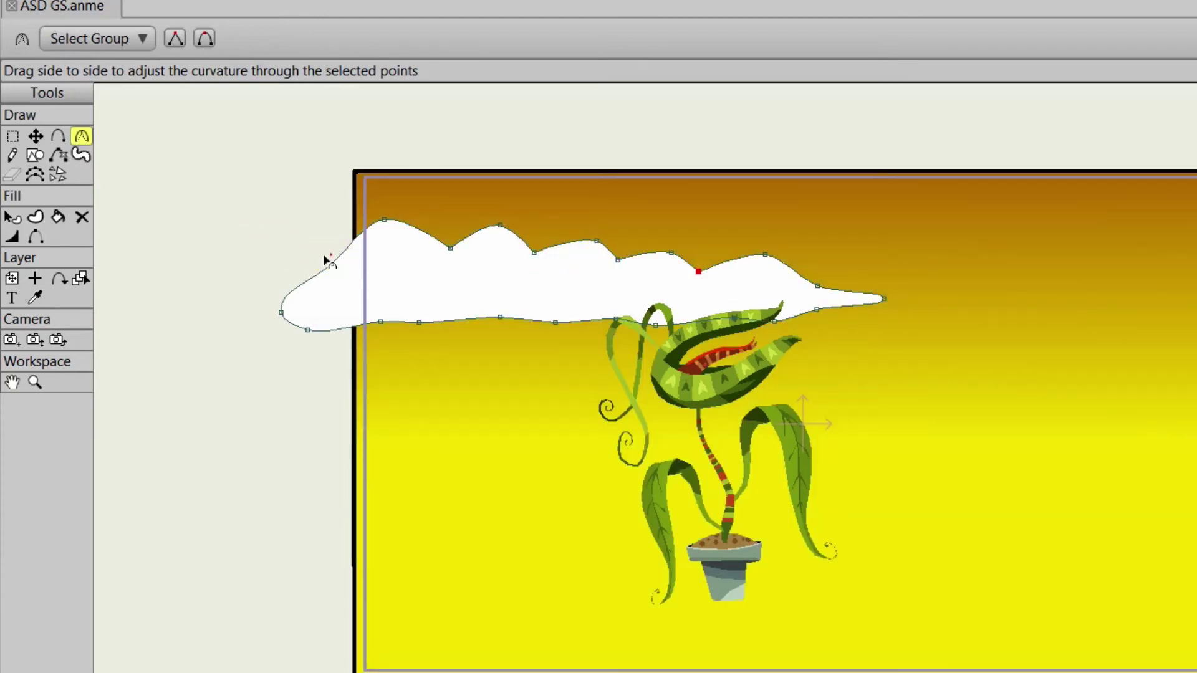
left_click(331, 263)
Step: Lift the top points higher to form taller, puffy bumps along the cloud's upper edge
key("t")
left_click(384, 219)
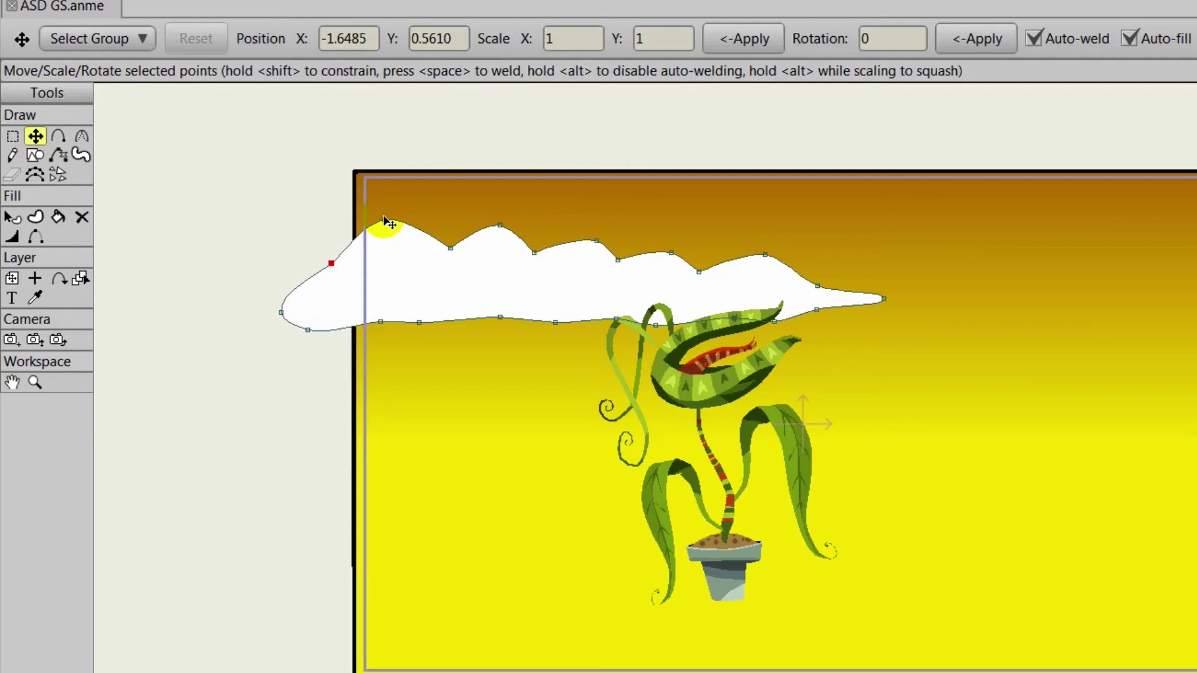
left_click_drag(385, 219, 378, 200)
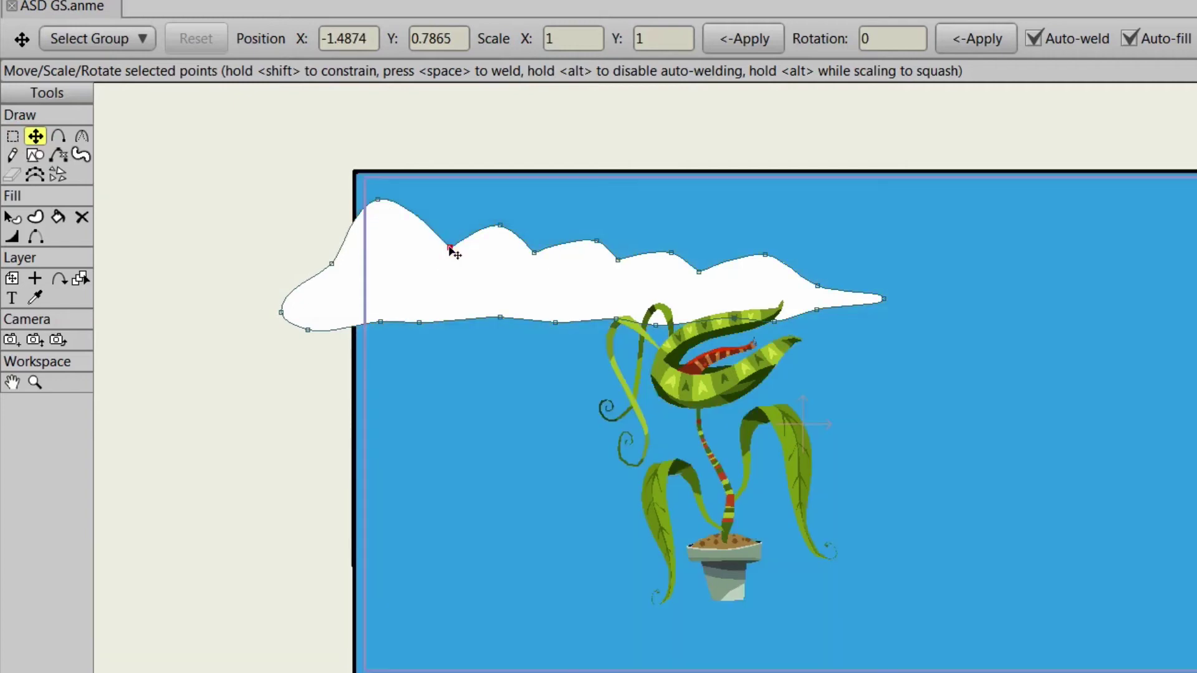
left_click_drag(450, 248, 492, 197)
left_click_drag(536, 255, 592, 219)
left_click_drag(617, 260, 710, 260)
left_click(499, 316)
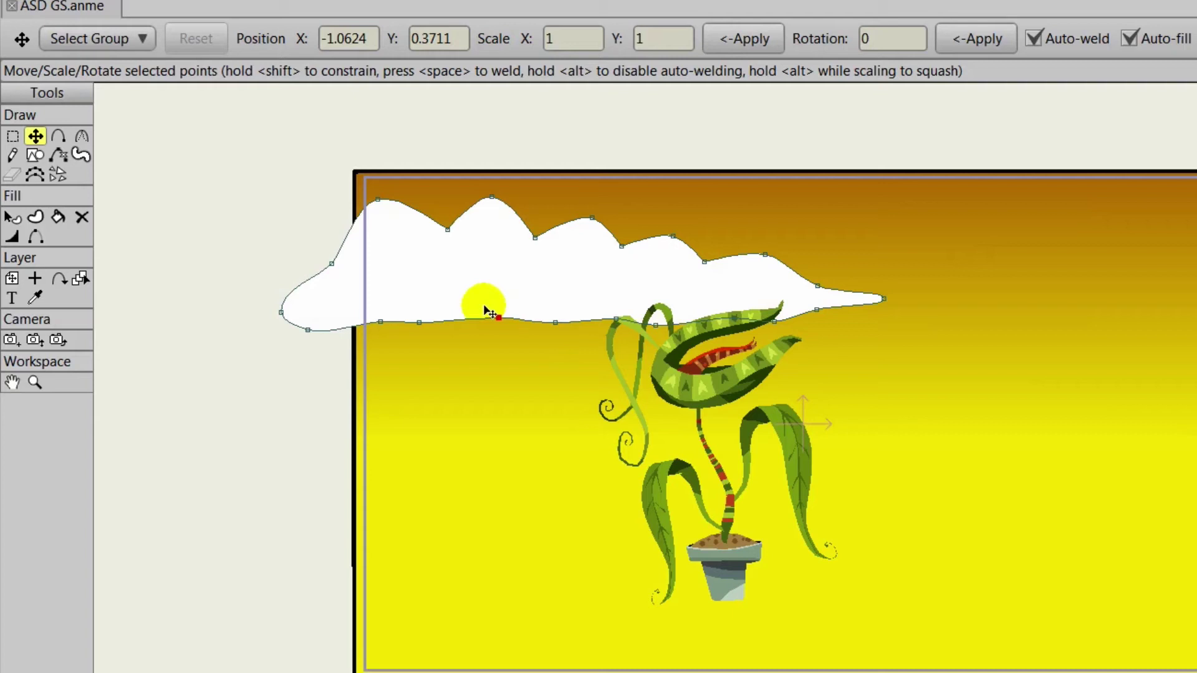
Step: Select all of the cloud's points
left_click(19, 137)
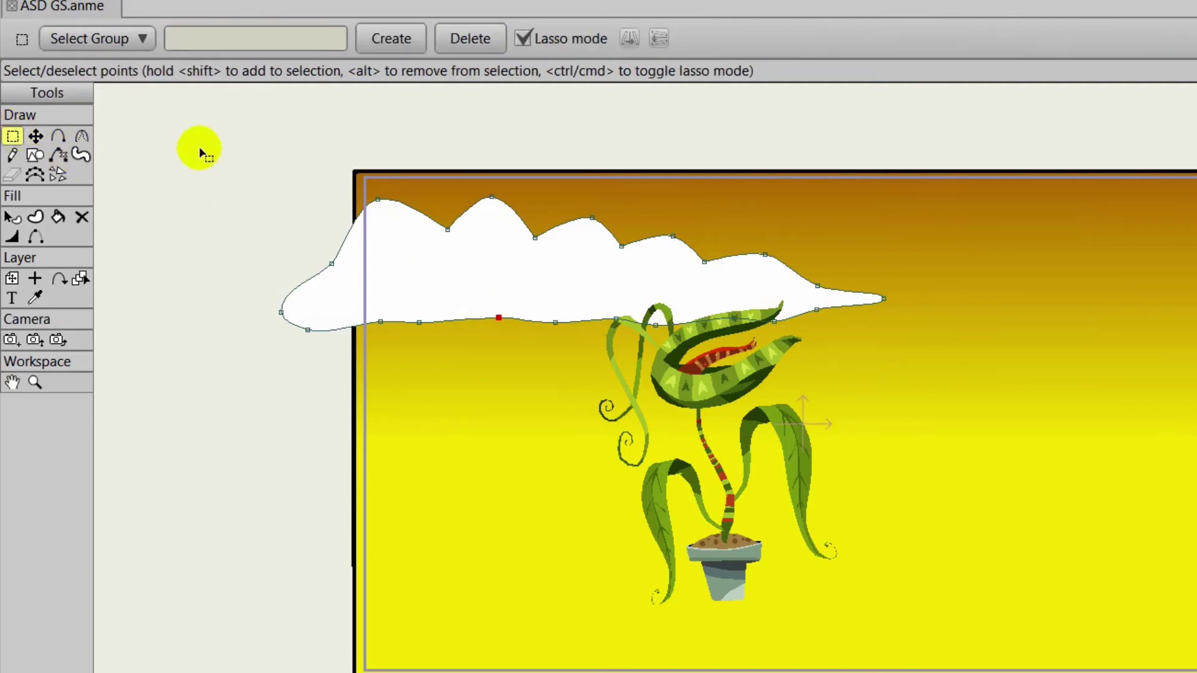
mouse_move(198, 149)
left_mouse_down()
mouse_move(234, 320)
mouse_move(333, 381)
mouse_move(658, 439)
mouse_move(864, 436)
mouse_move(945, 263)
mouse_move(275, 139)
left_mouse_up()
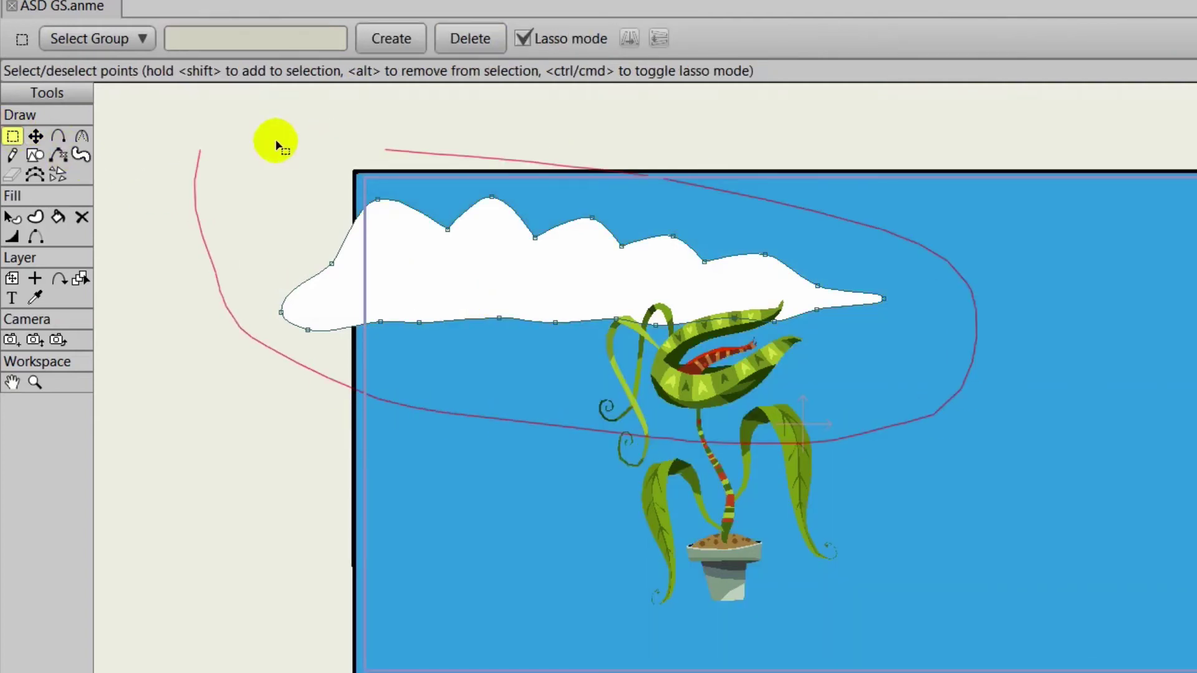
left_click(35, 135)
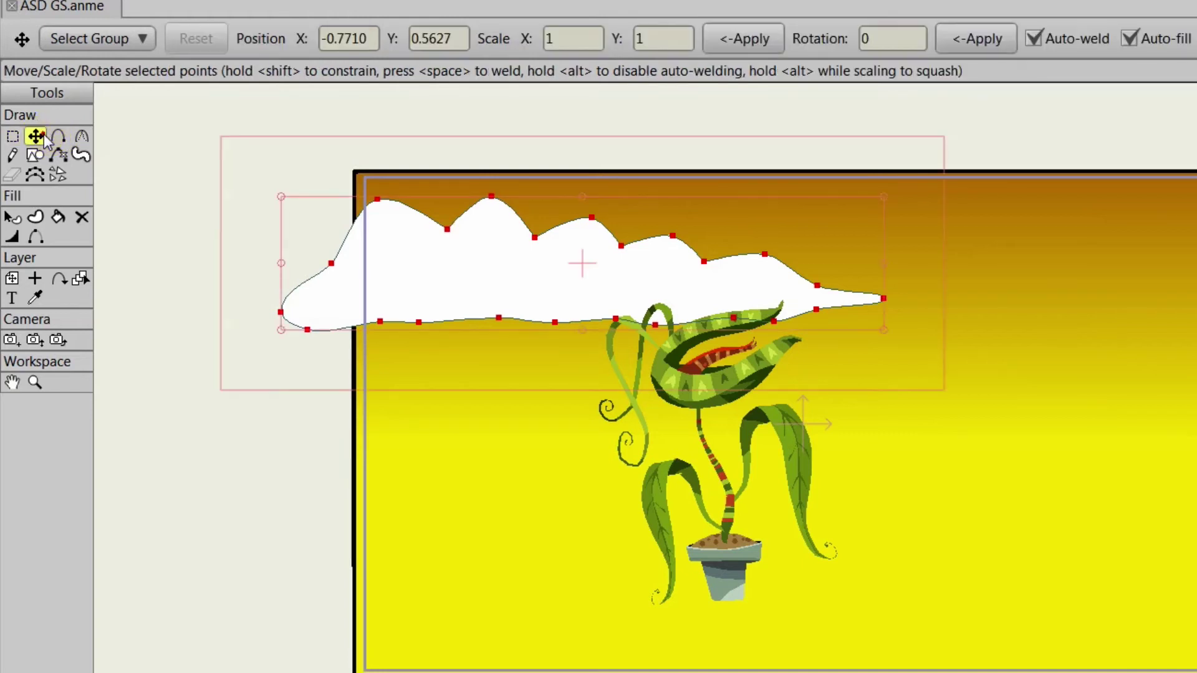
left_click(319, 432)
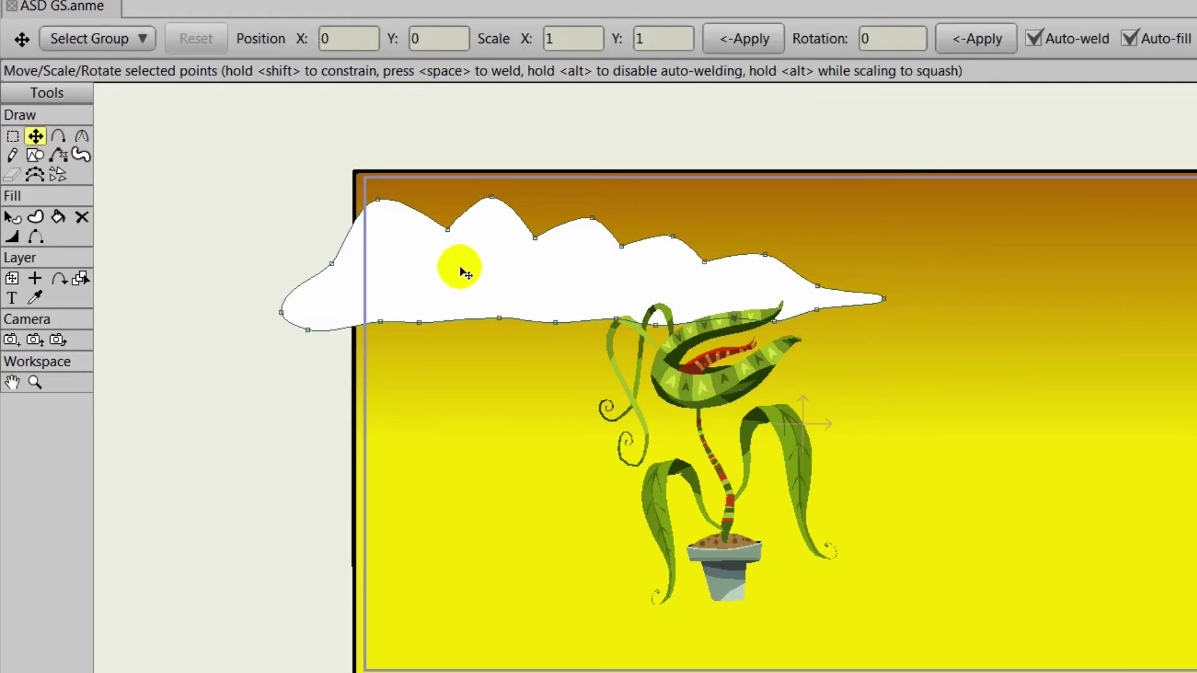
key("ctrl+a")
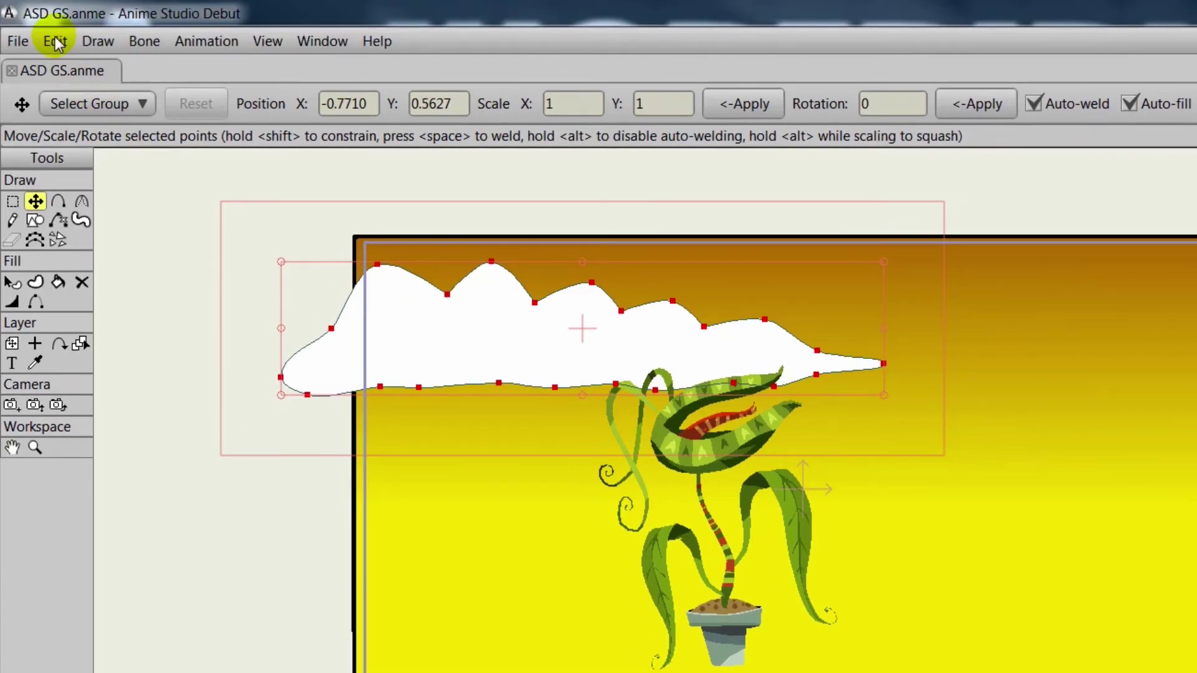
Step: Copy and paste the cloud, flip the copy horizontally, and move it right and lower
left_click(54, 42)
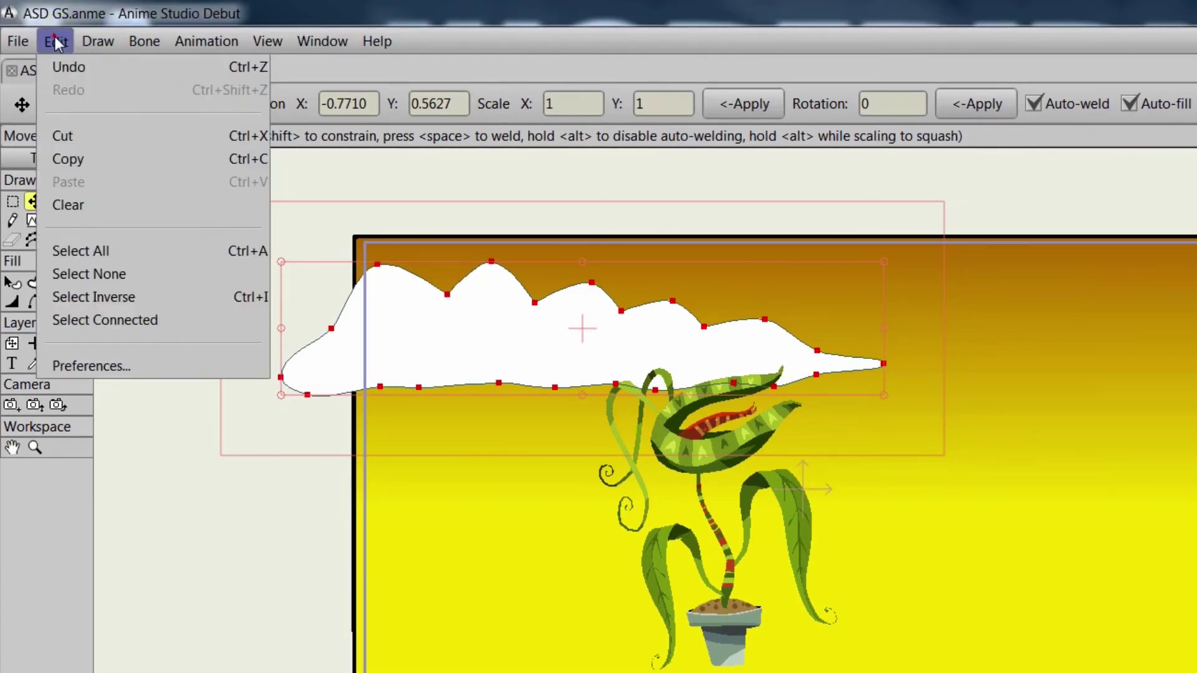
left_click(78, 158)
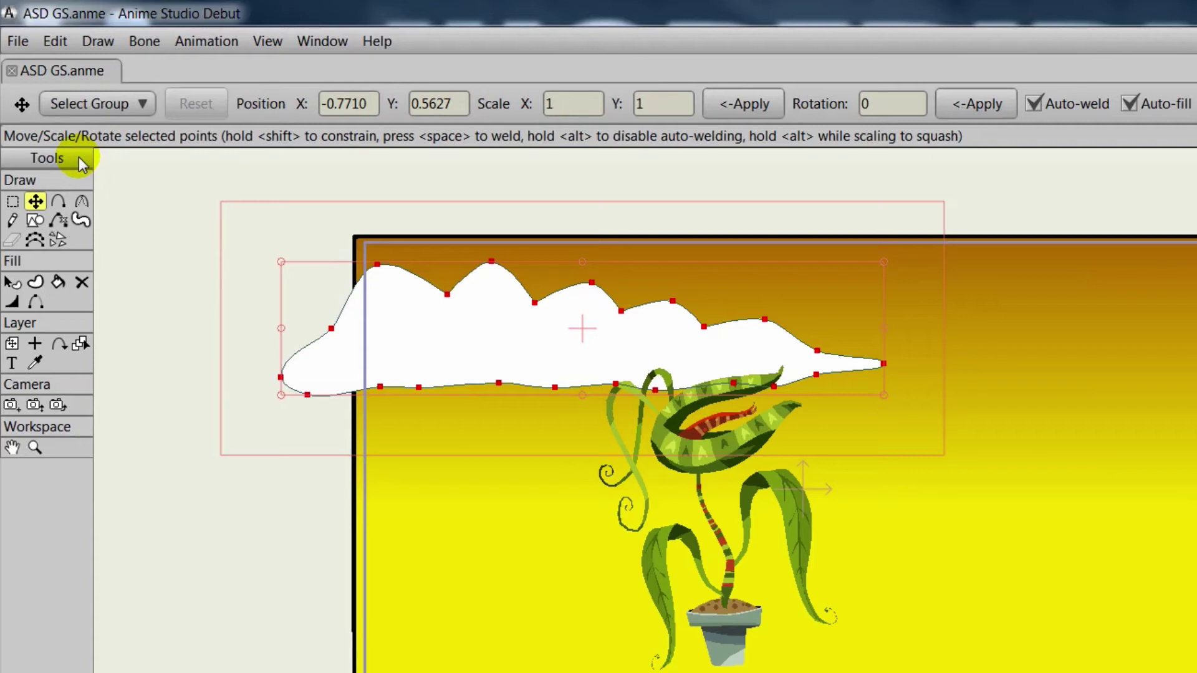
left_click(59, 41)
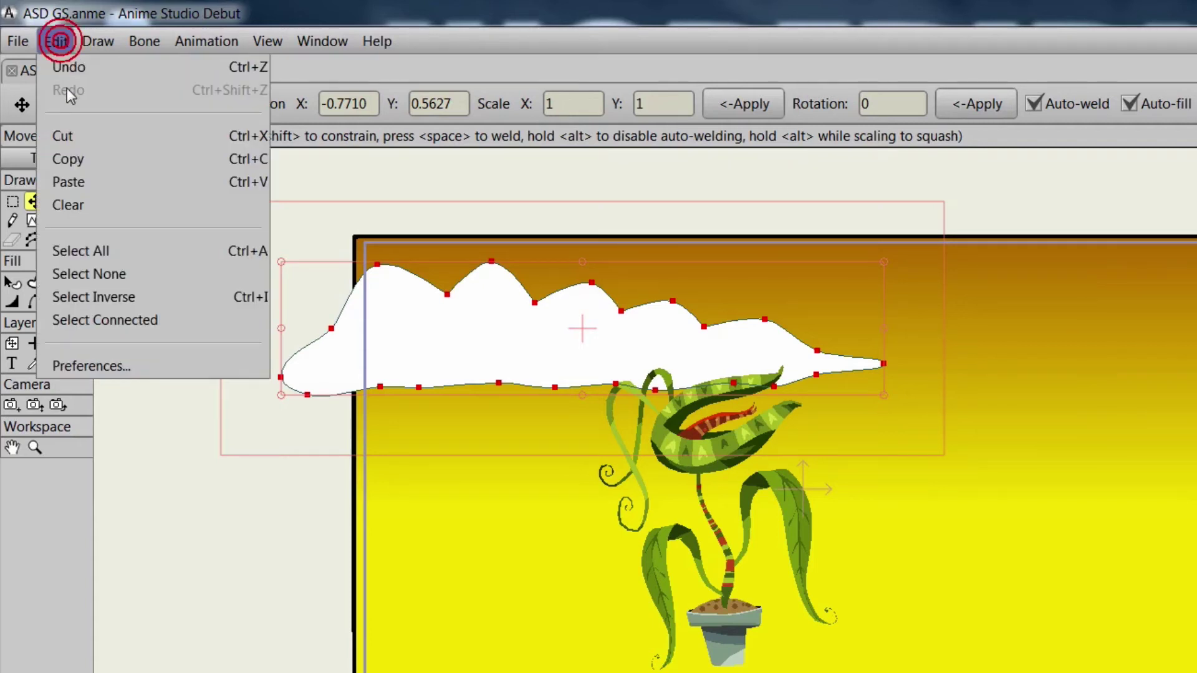
left_click(75, 179)
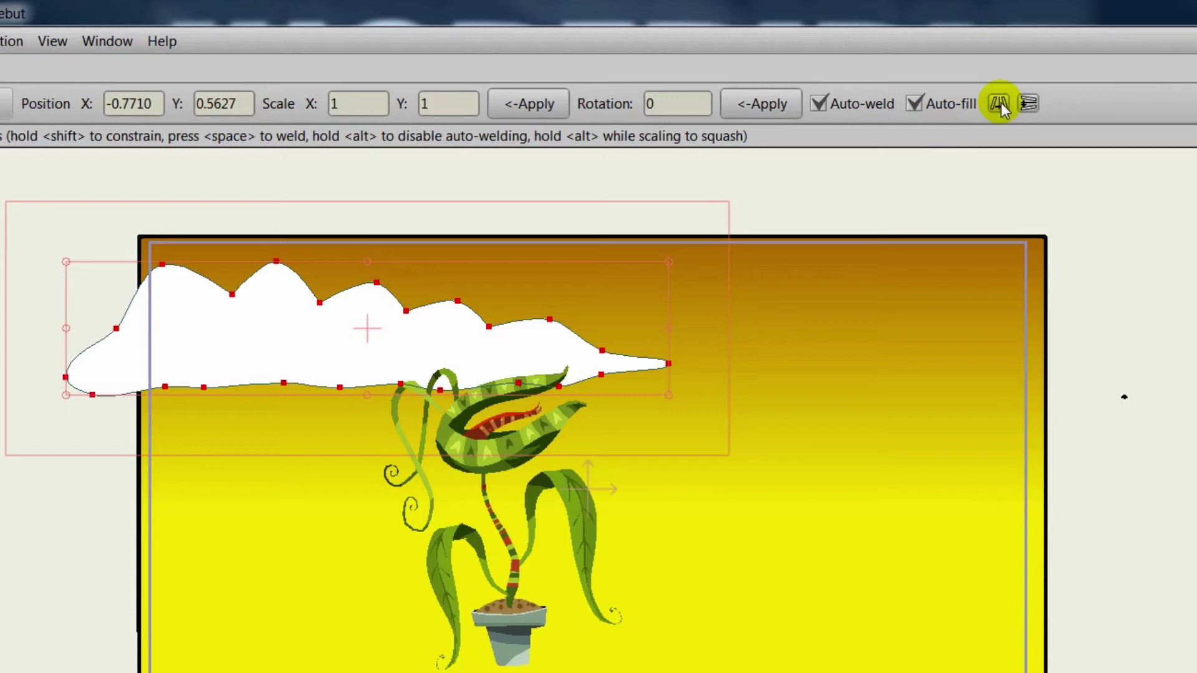
left_click(999, 103)
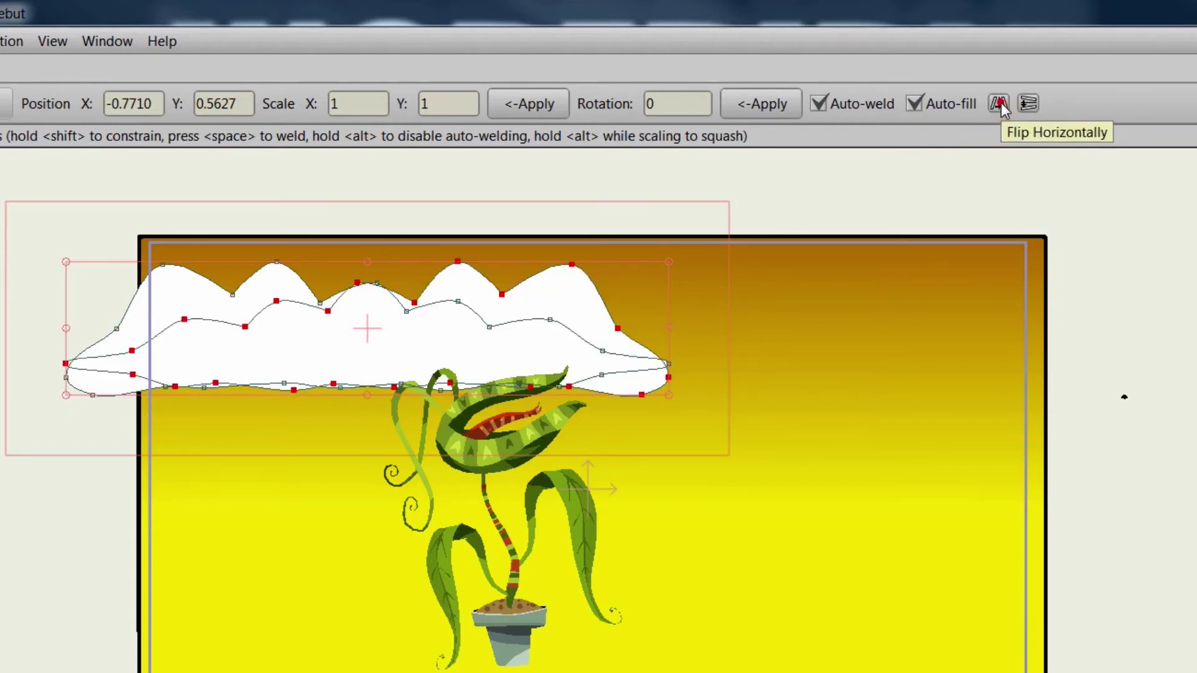
left_click_drag(561, 304, 1114, 337)
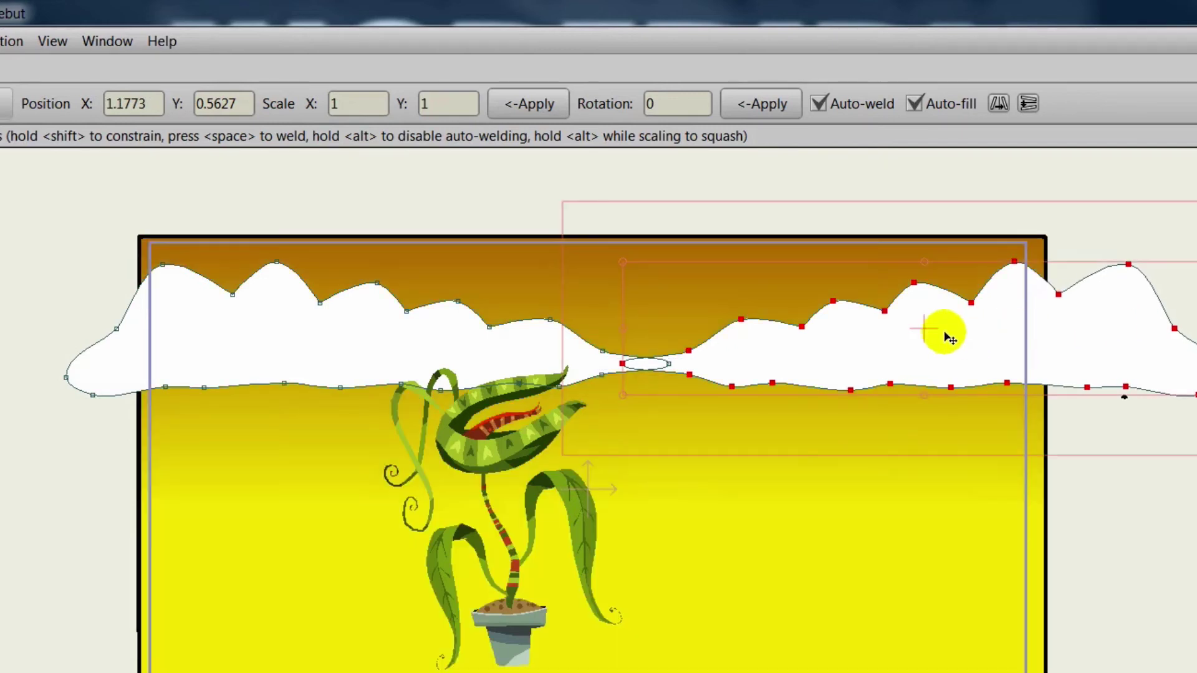
left_click_drag(940, 331, 957, 422)
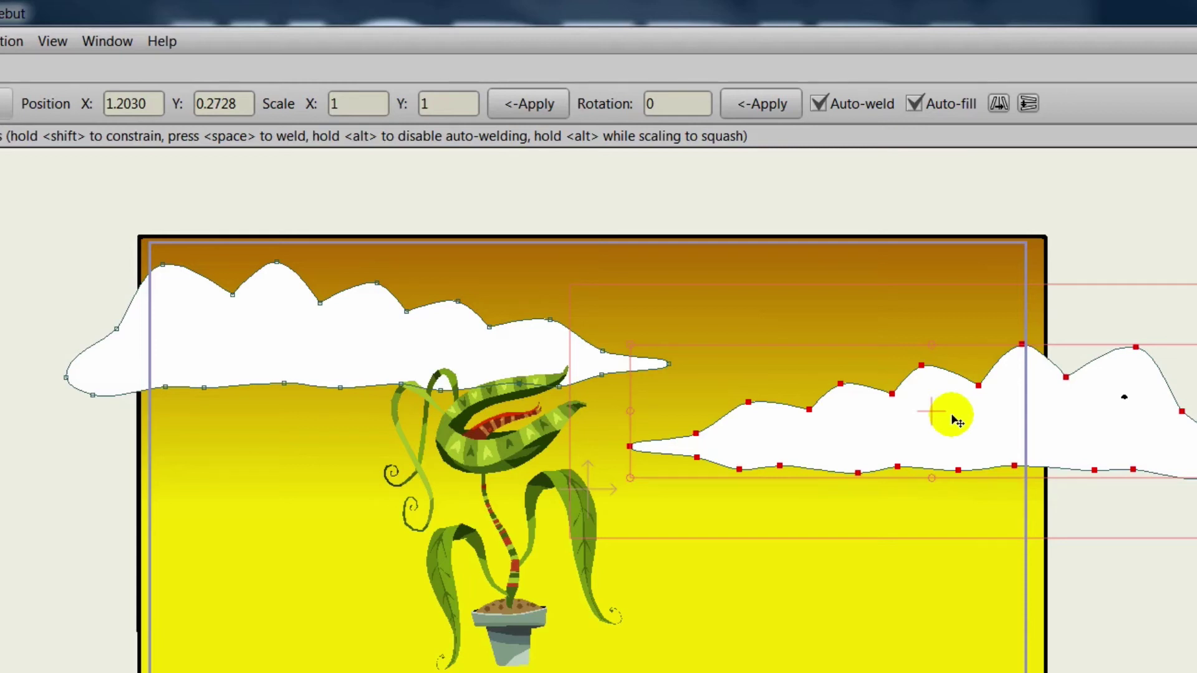
key("ctrl+r")
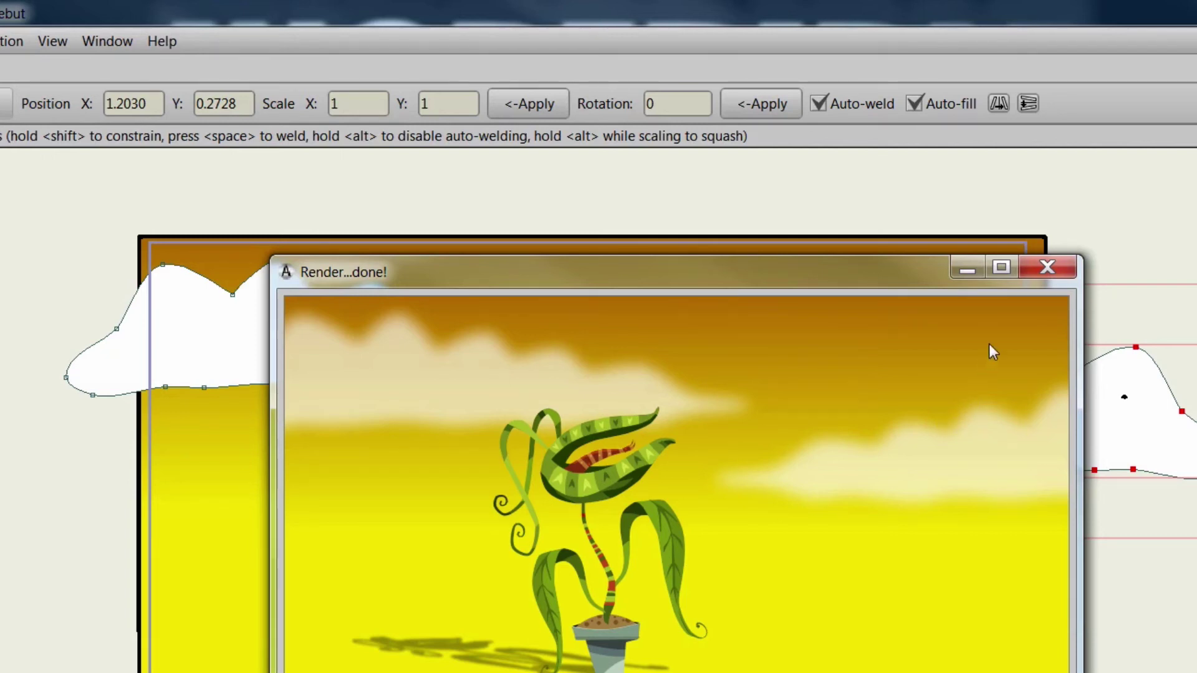
left_click(1047, 266)
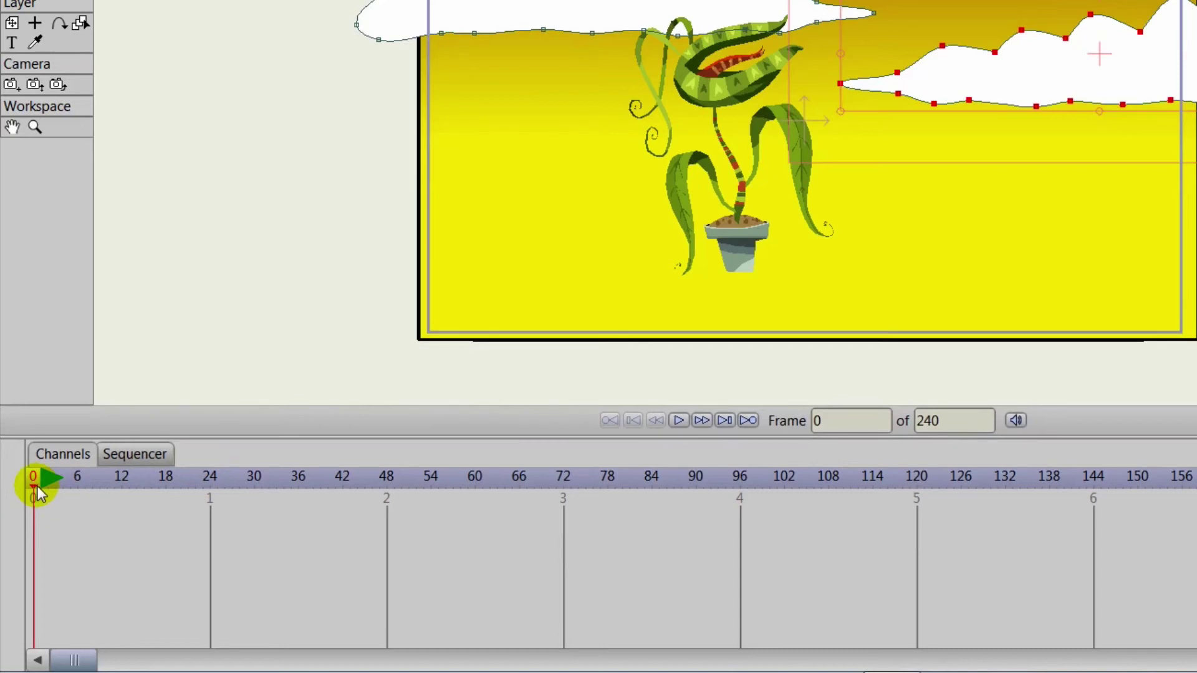
Step: From frame 1, shift the Clouds layer left at frame 144 to key the drift
left_click(41, 489)
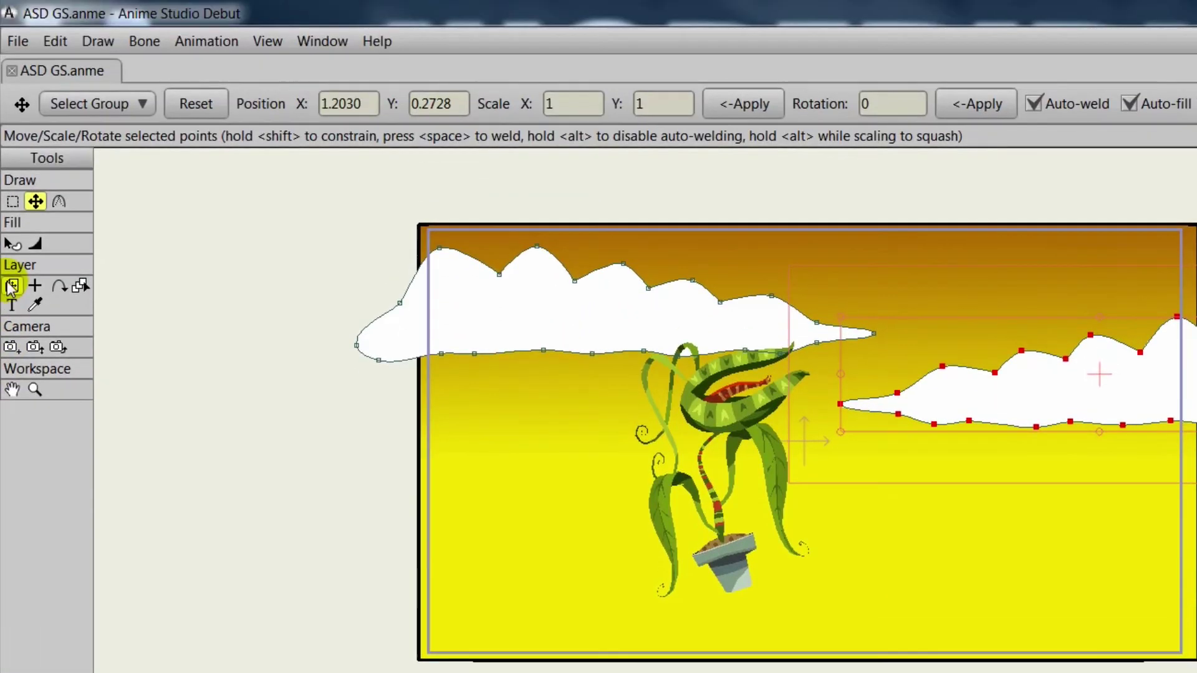
left_click(11, 285)
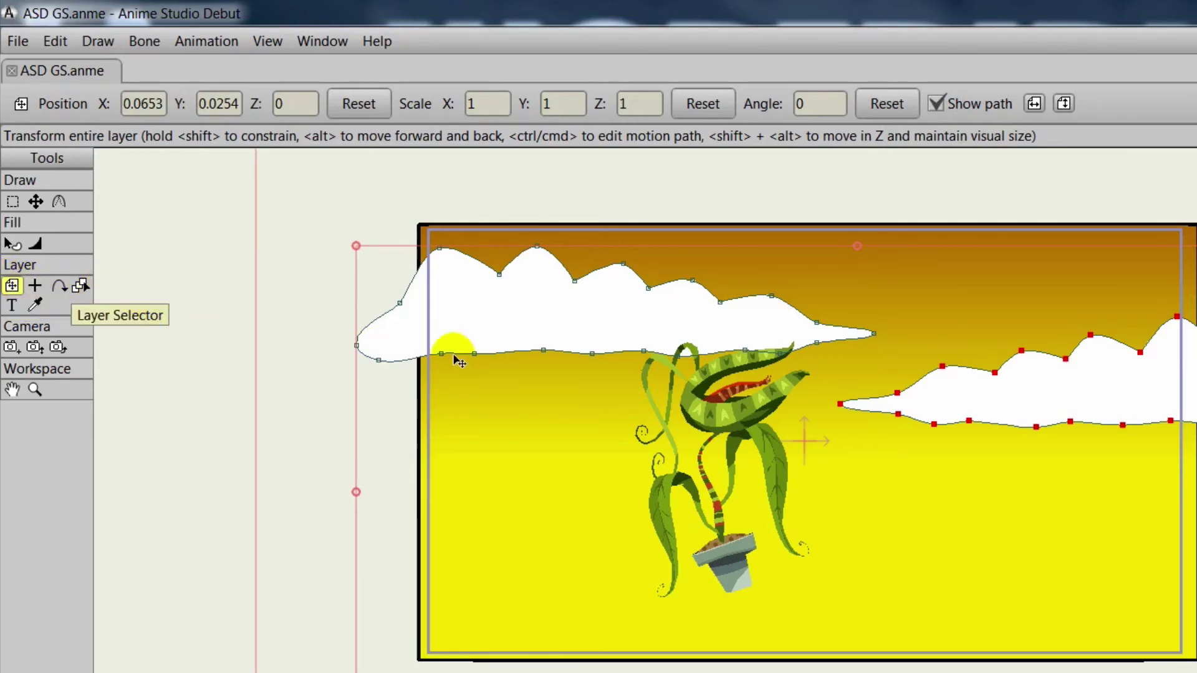
left_click(803, 390)
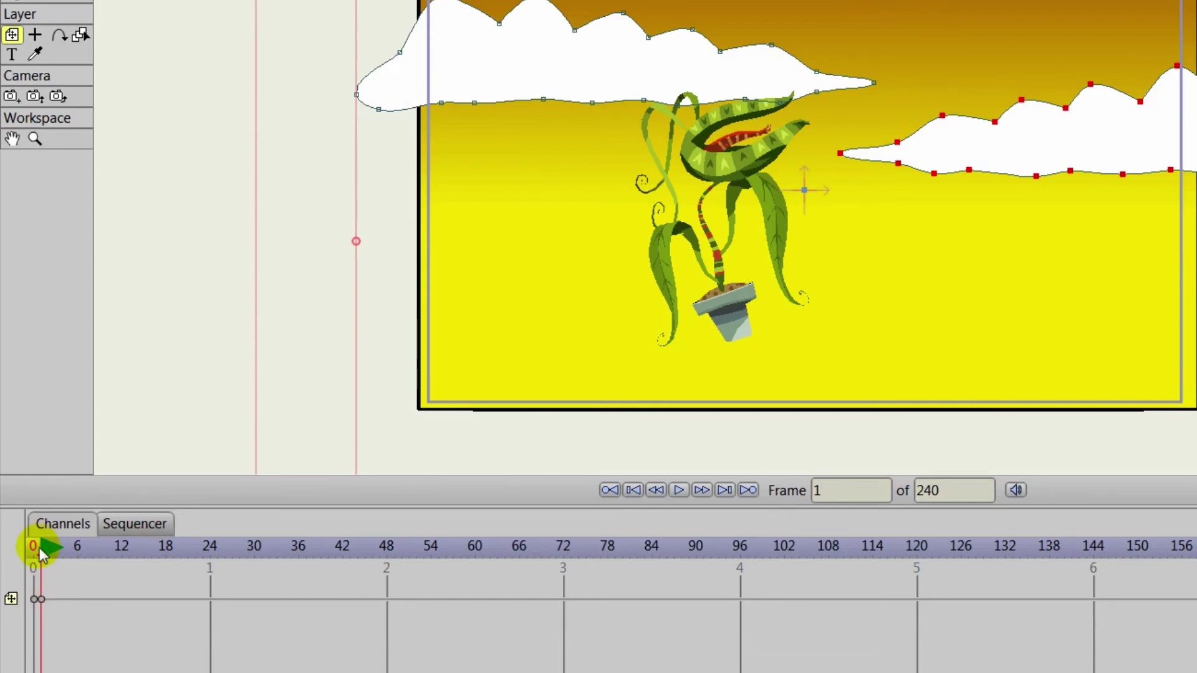
left_click_drag(42, 561, 574, 624)
left_click_drag(715, 629, 1099, 650)
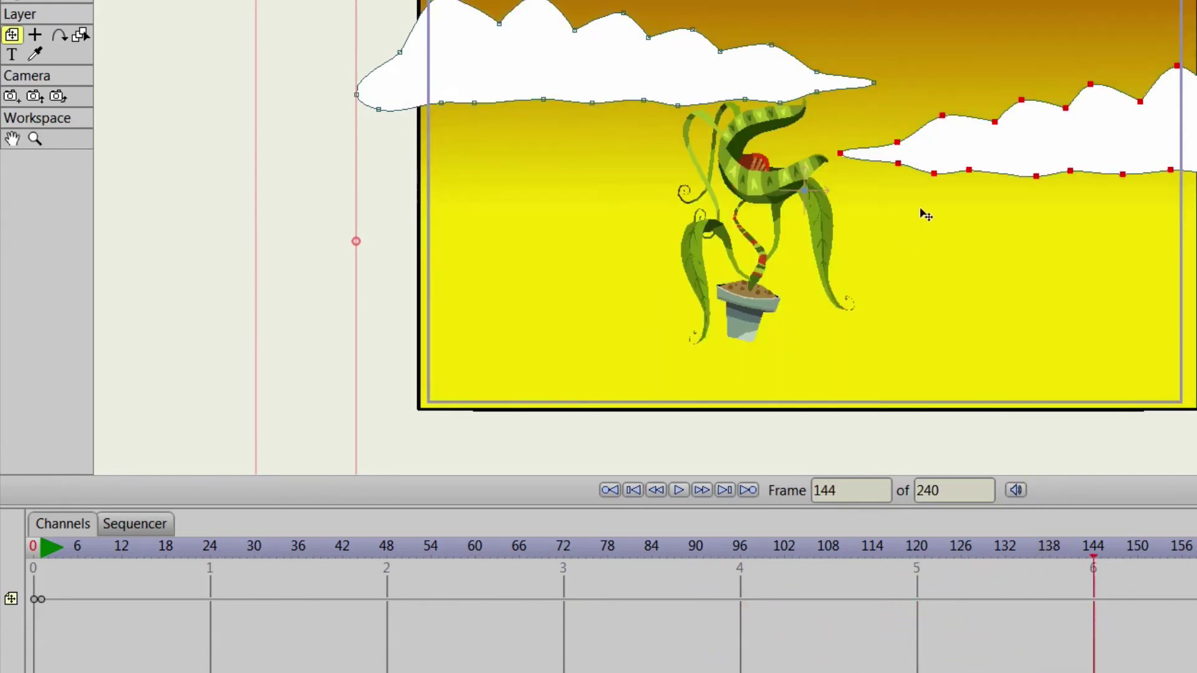
left_click(924, 182)
left_click_drag(927, 179, 728, 204)
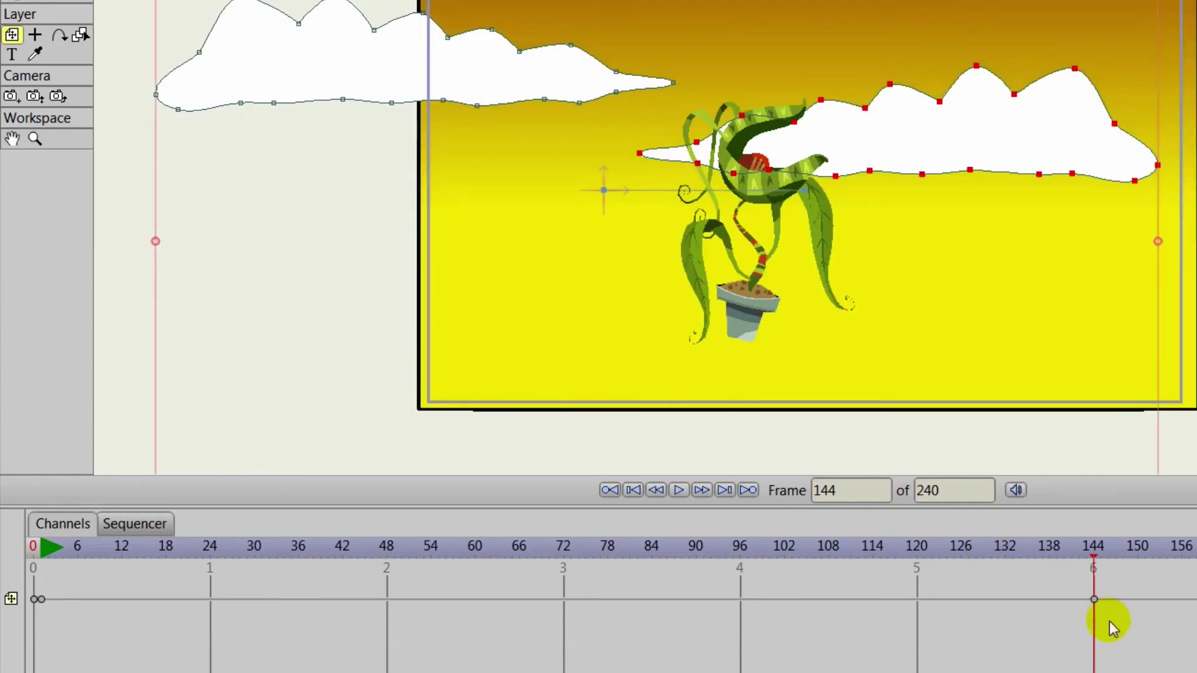
left_click(1094, 600)
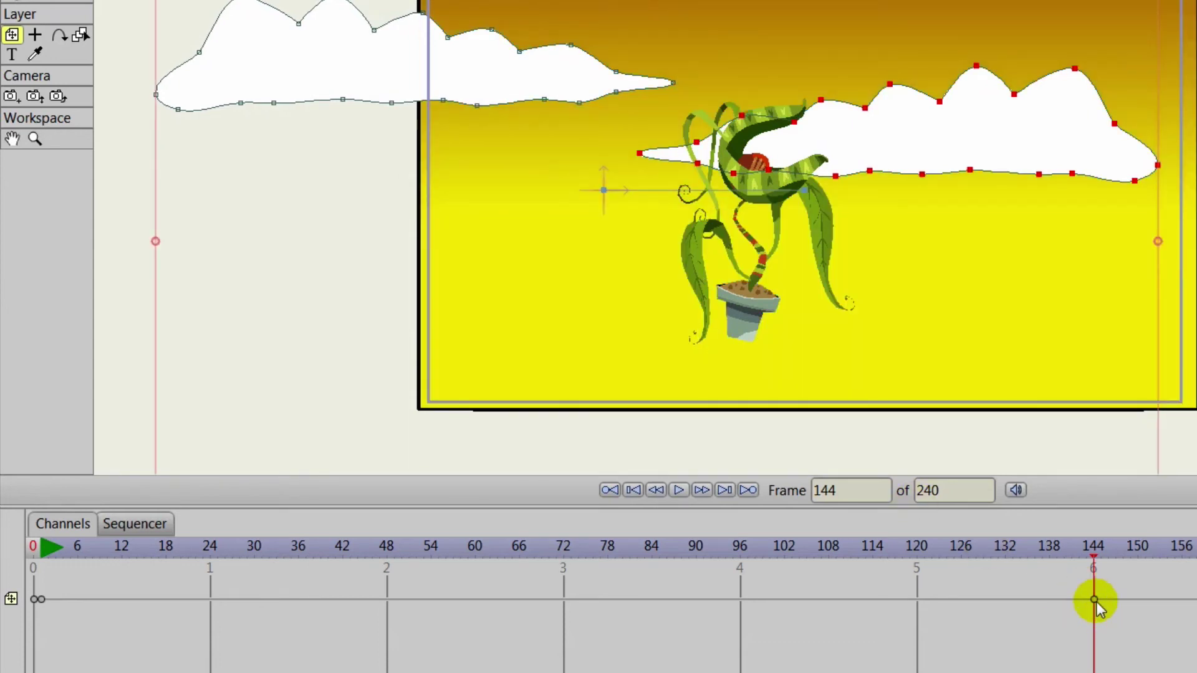
Step: Play the animation from the start to check the leftward cloud drift, then rewind
left_click(634, 491)
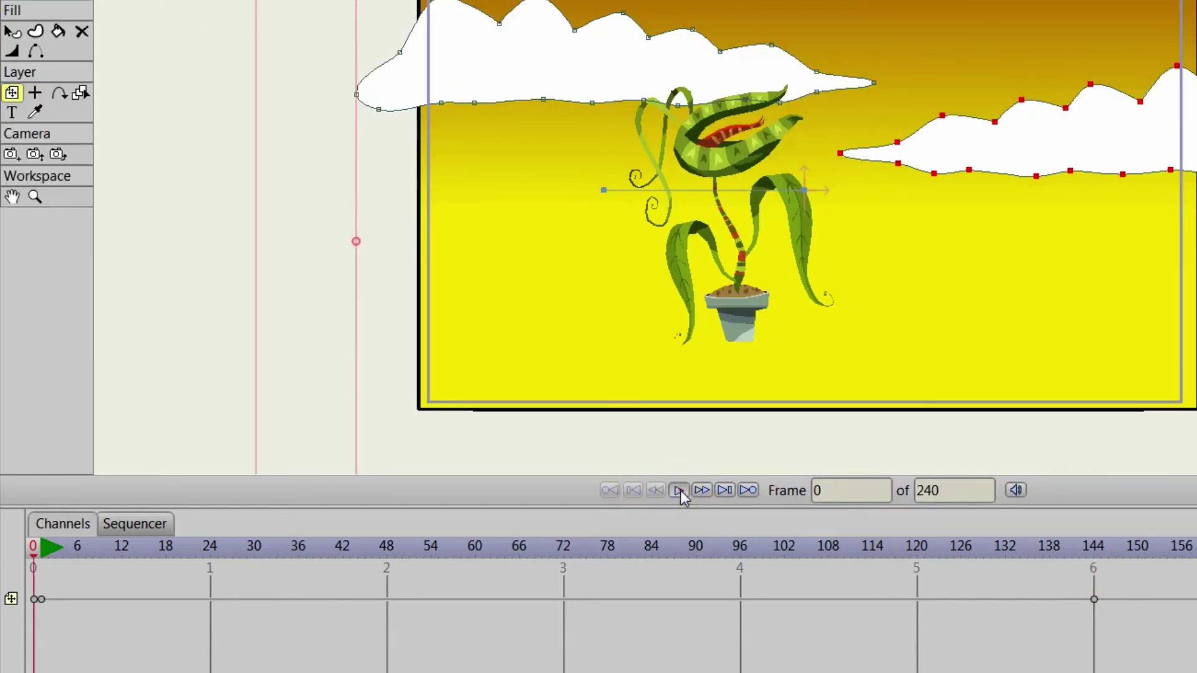
left_click(680, 490)
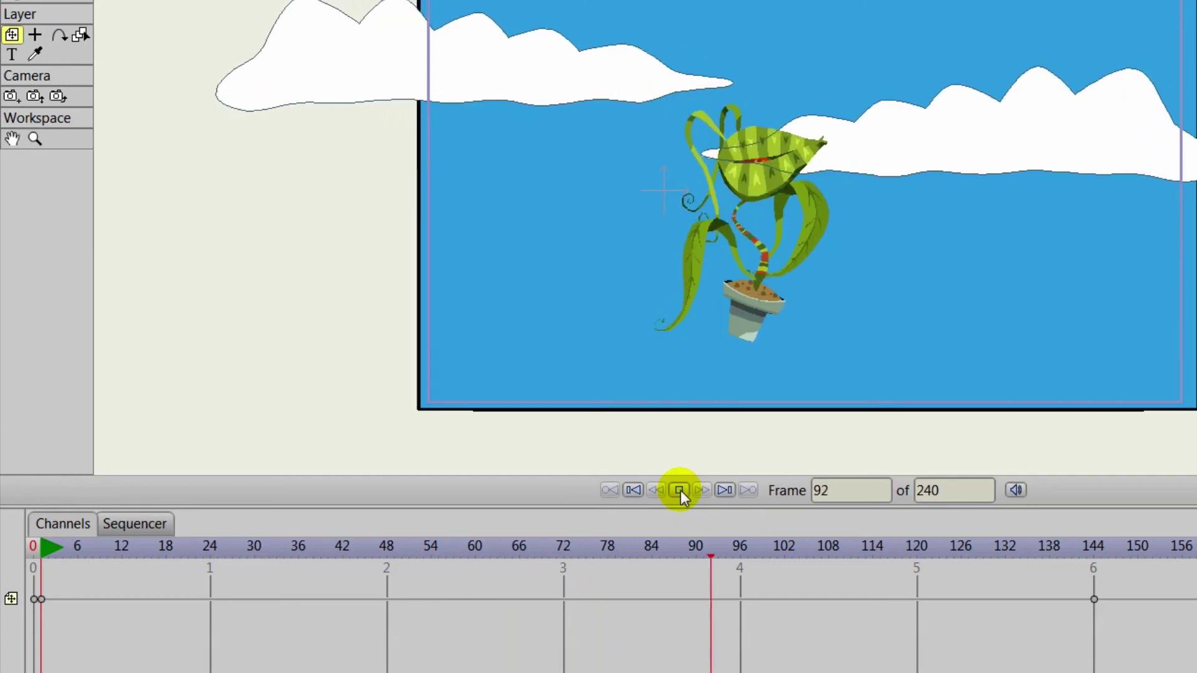
left_click(679, 490)
left_click(633, 490)
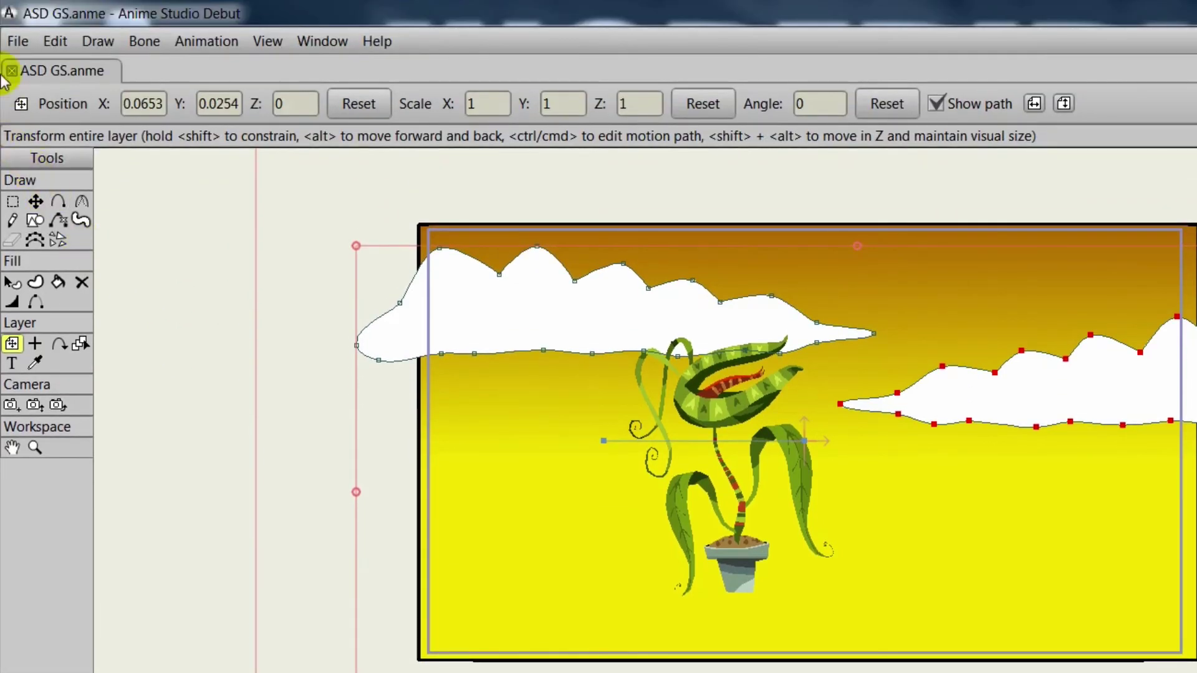
Step: Open Export Animation for frames 1–240, keep QuickTime Movie as the format, and confirm
left_click(19, 43)
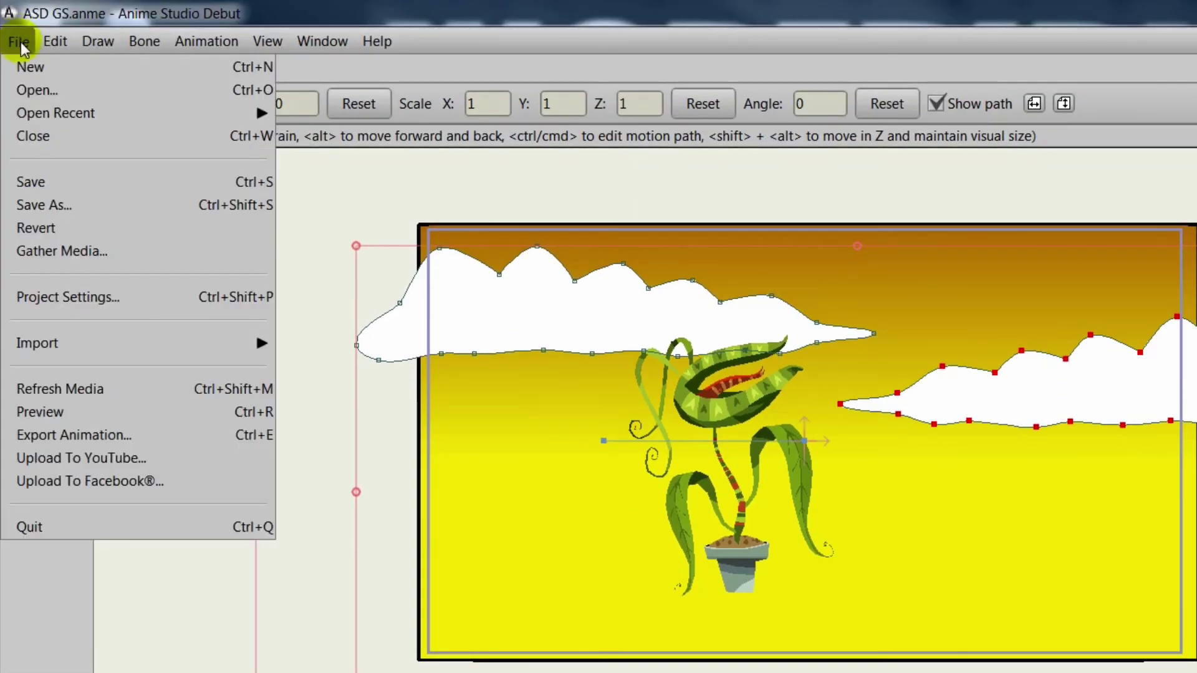
left_click(82, 435)
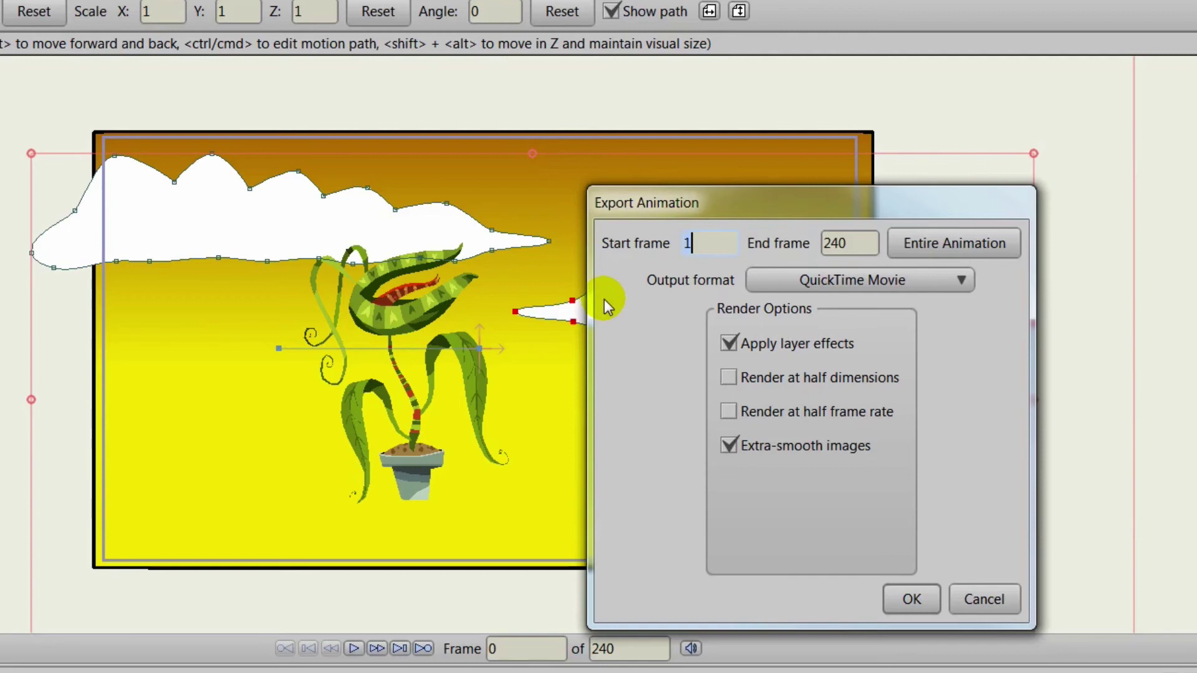
left_click(704, 250)
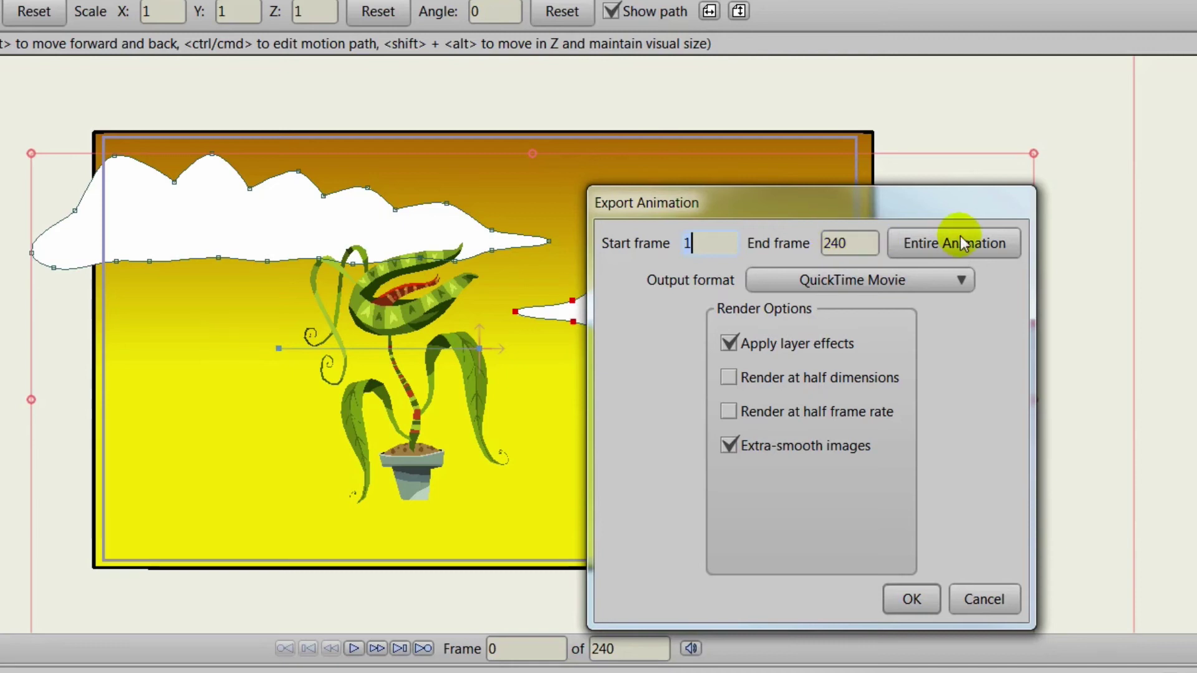
left_click(952, 280)
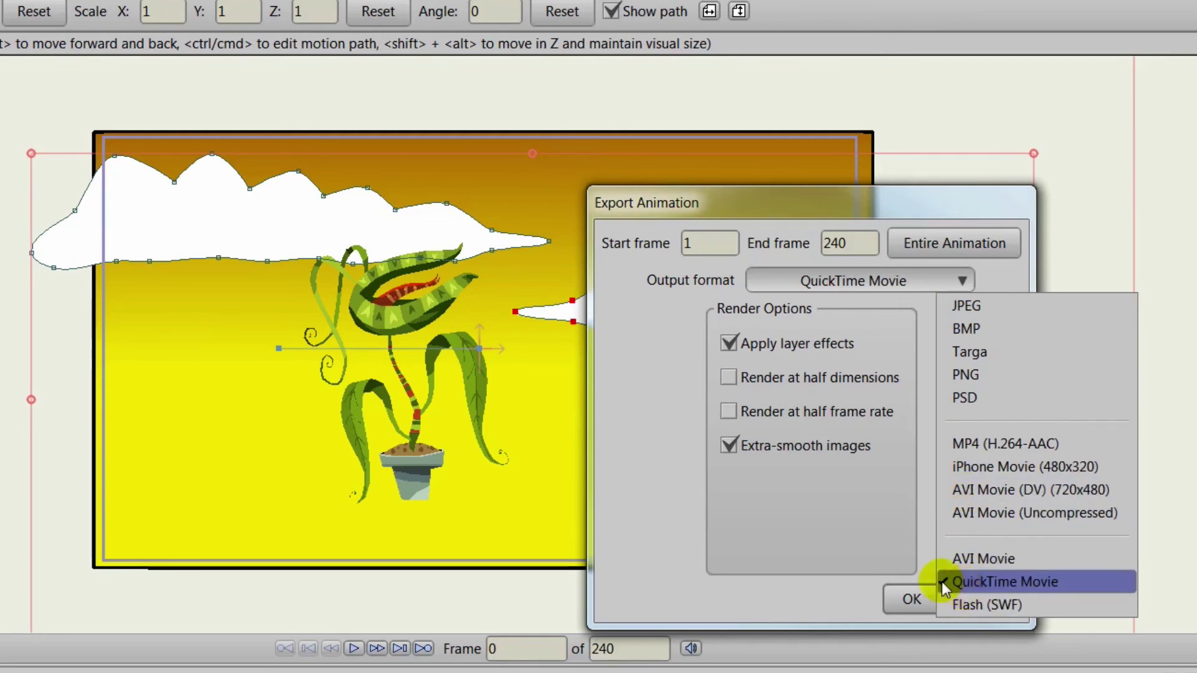
left_click(748, 553)
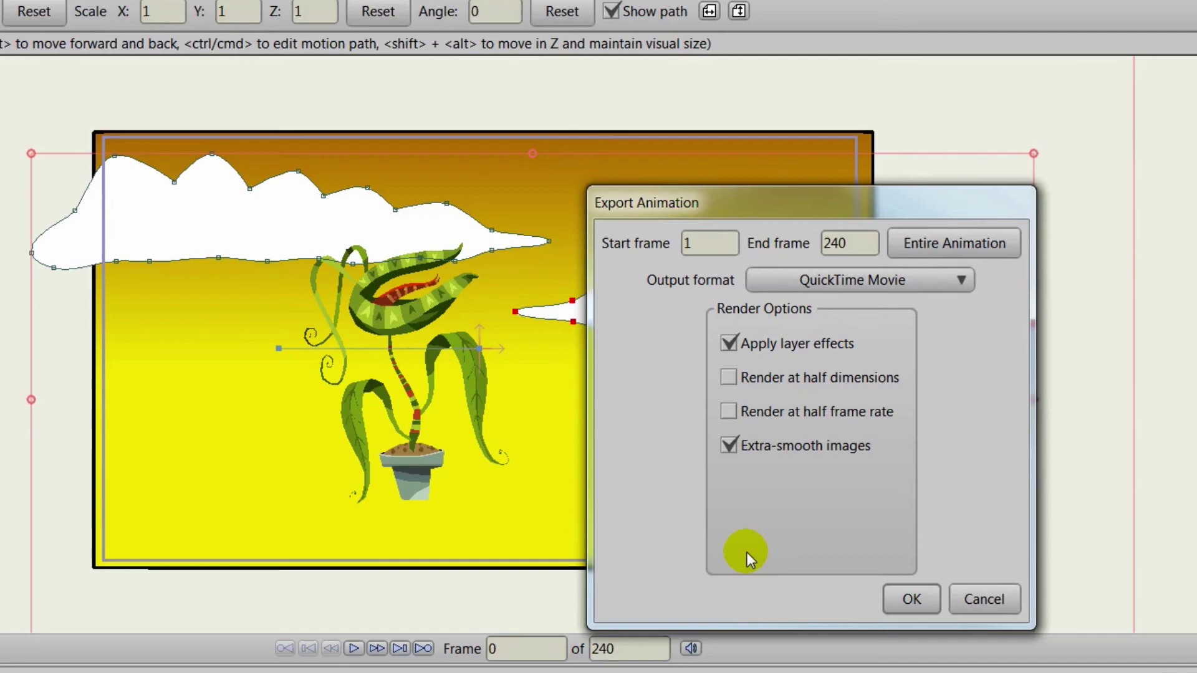
left_click(909, 600)
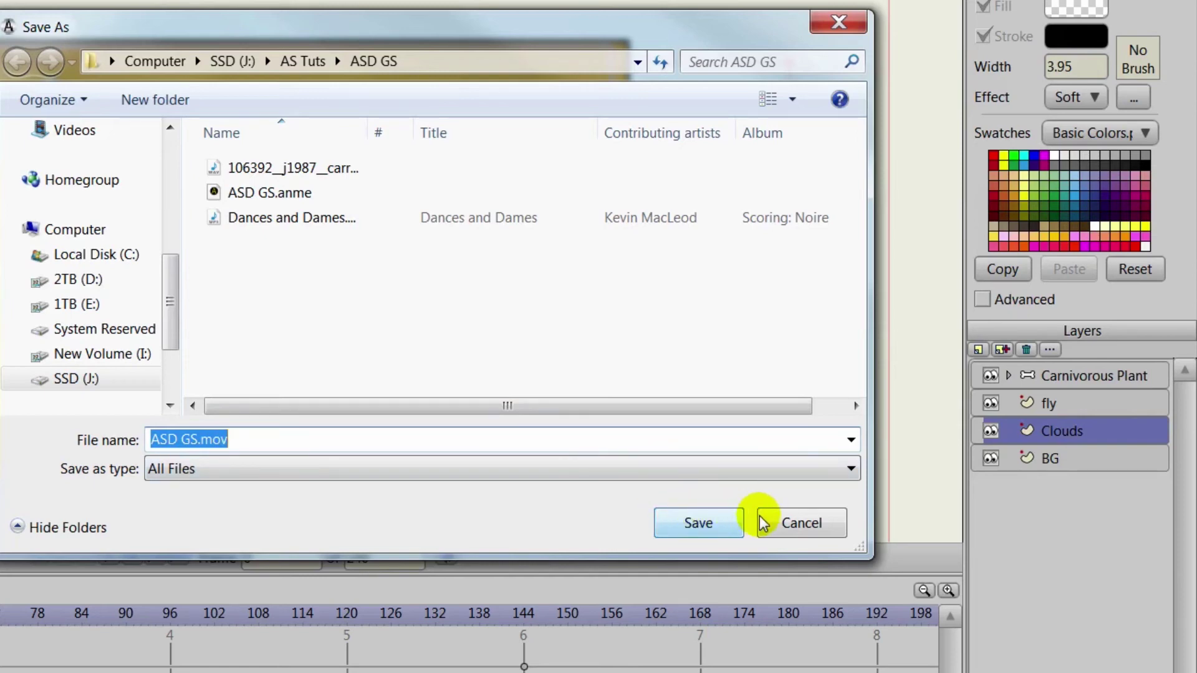
Step: Cancel the save and export settings, then scrub the timeline forward from frame 45
left_click(801, 524)
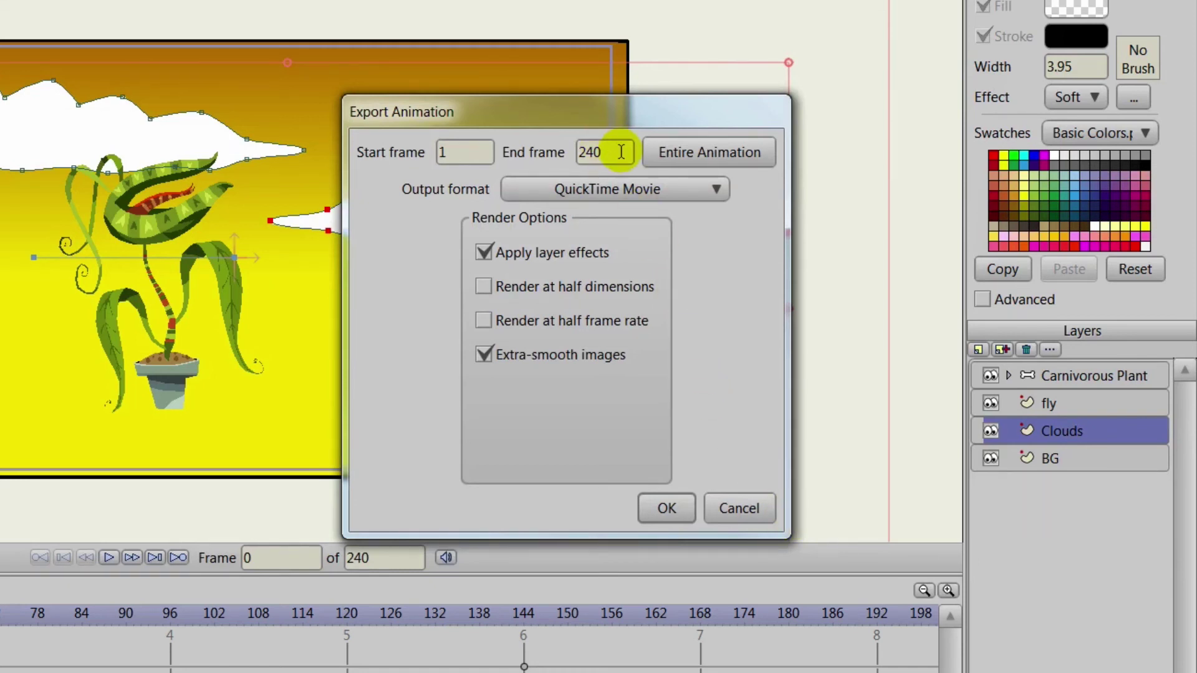
left_click(761, 508)
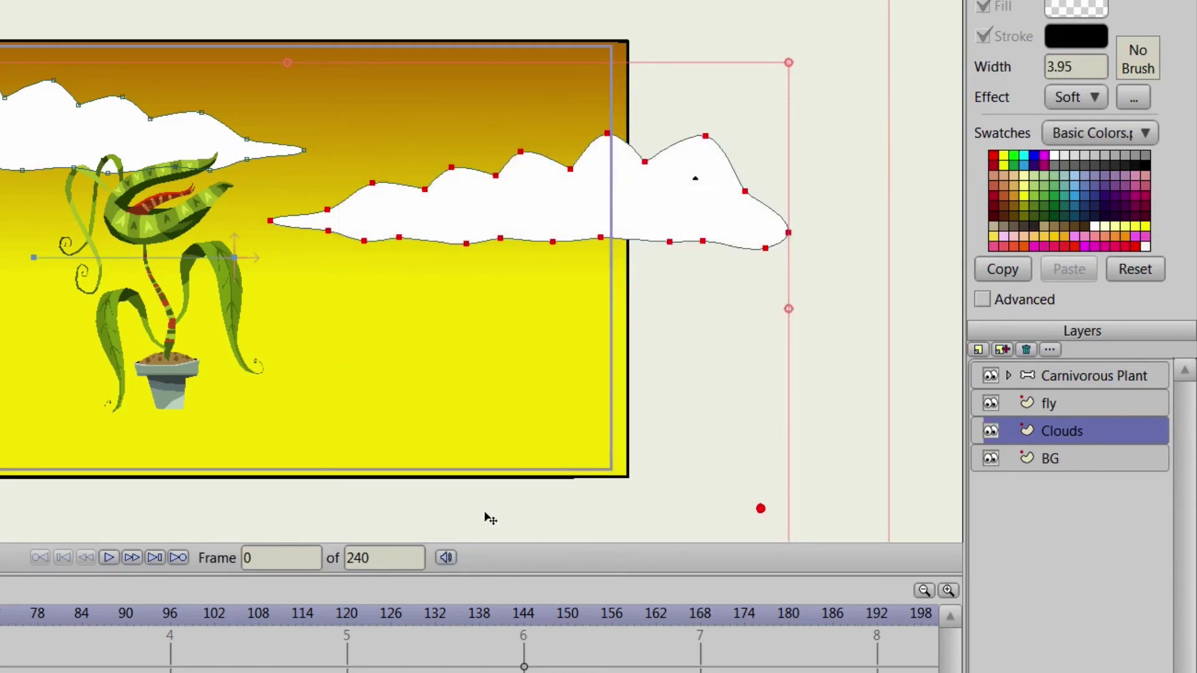
left_click(205, 490)
left_click(369, 497)
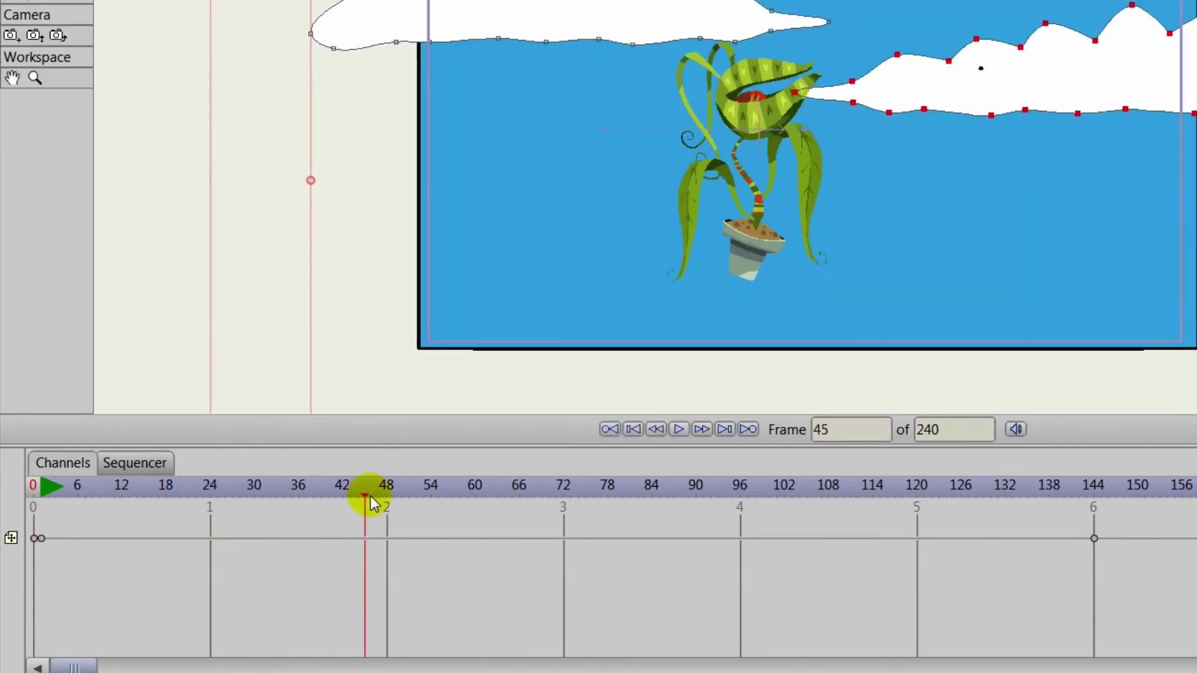
left_click_drag(370, 496, 697, 539)
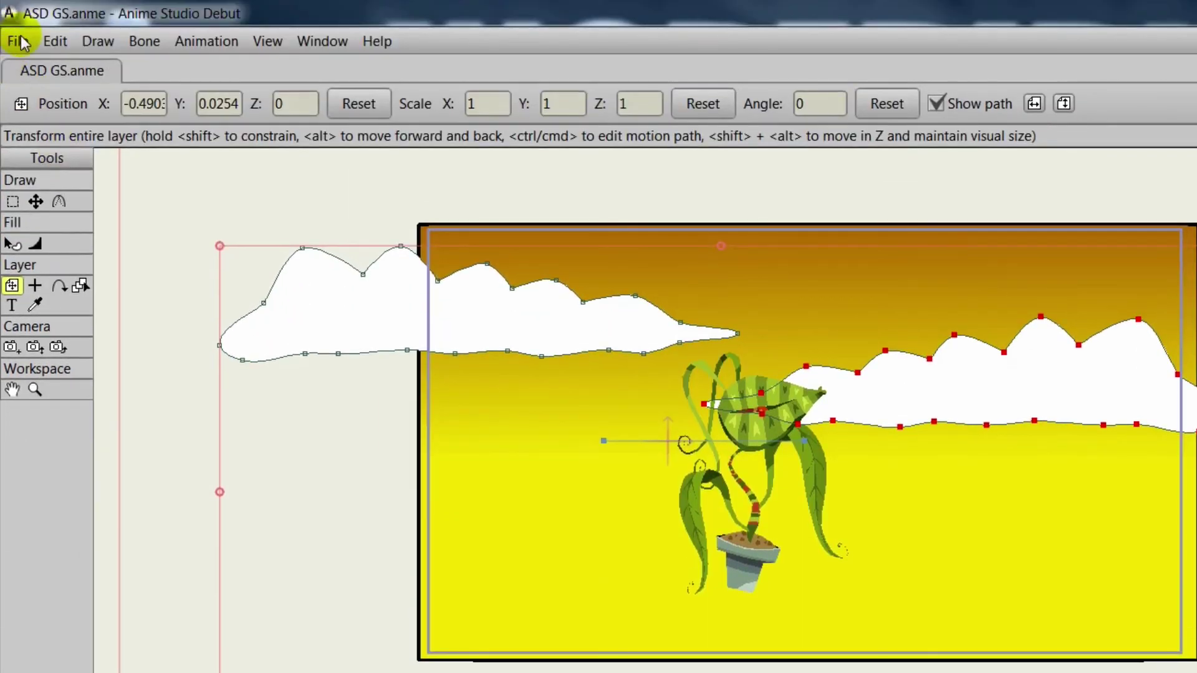
Step: Reopen Export Animation, set the range to frames 60–90 as QuickTime Movie, and confirm
left_click(19, 41)
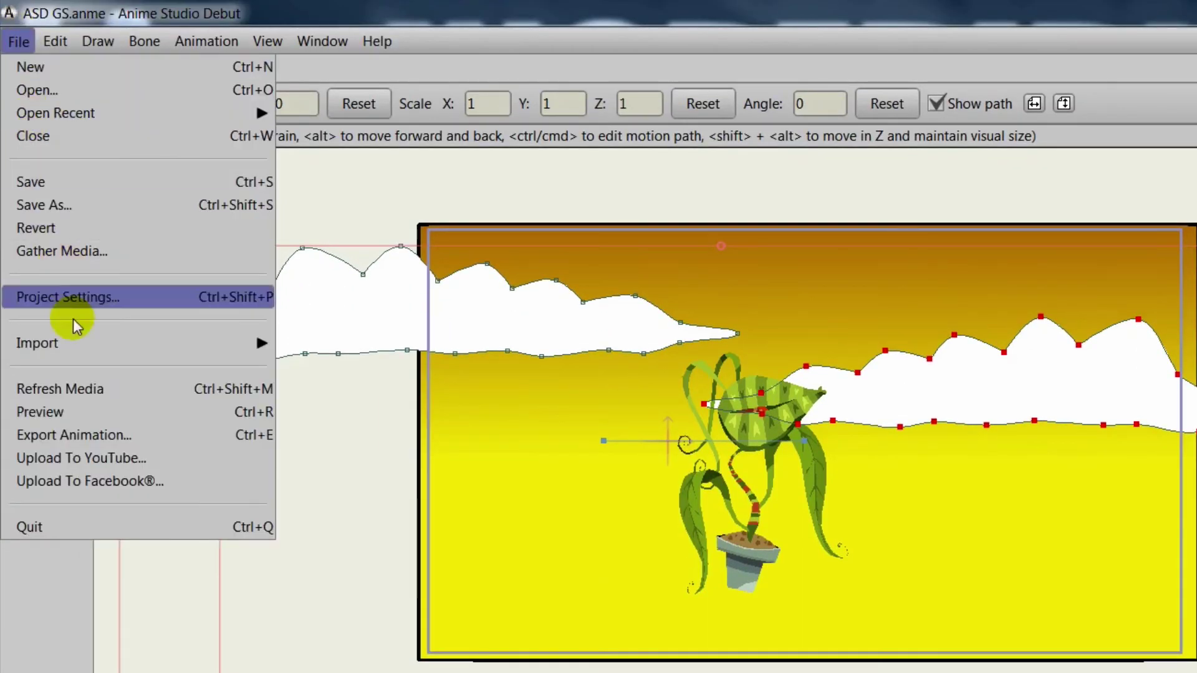
left_click(110, 439)
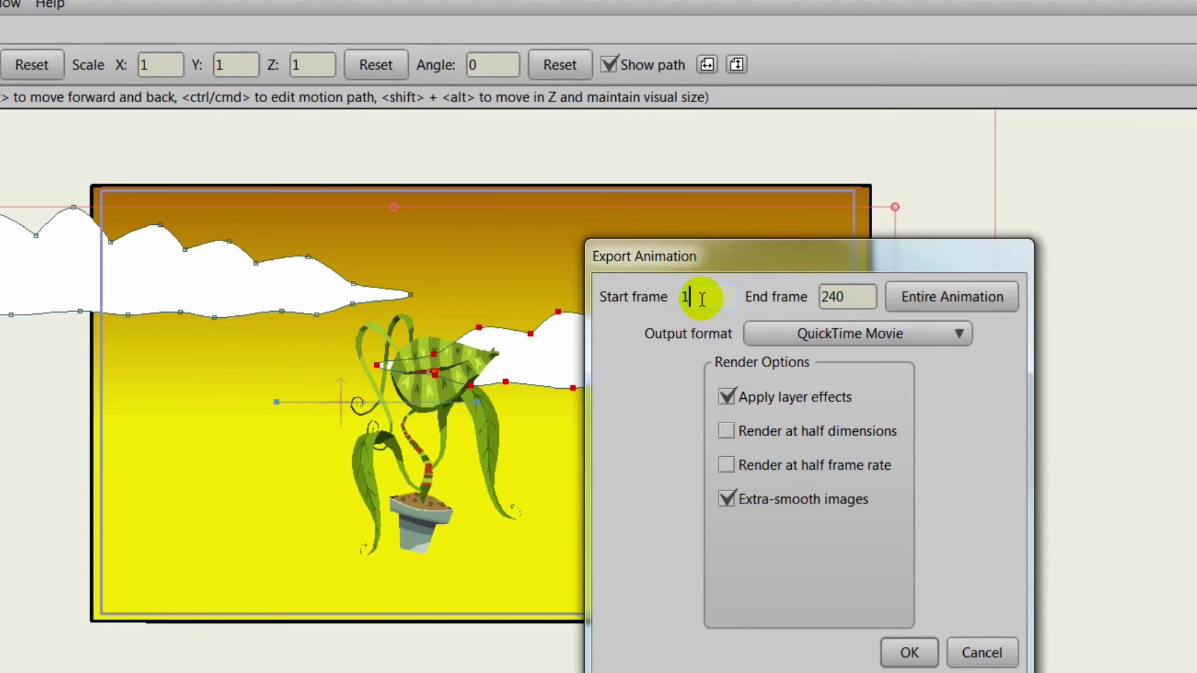
left_click(849, 293)
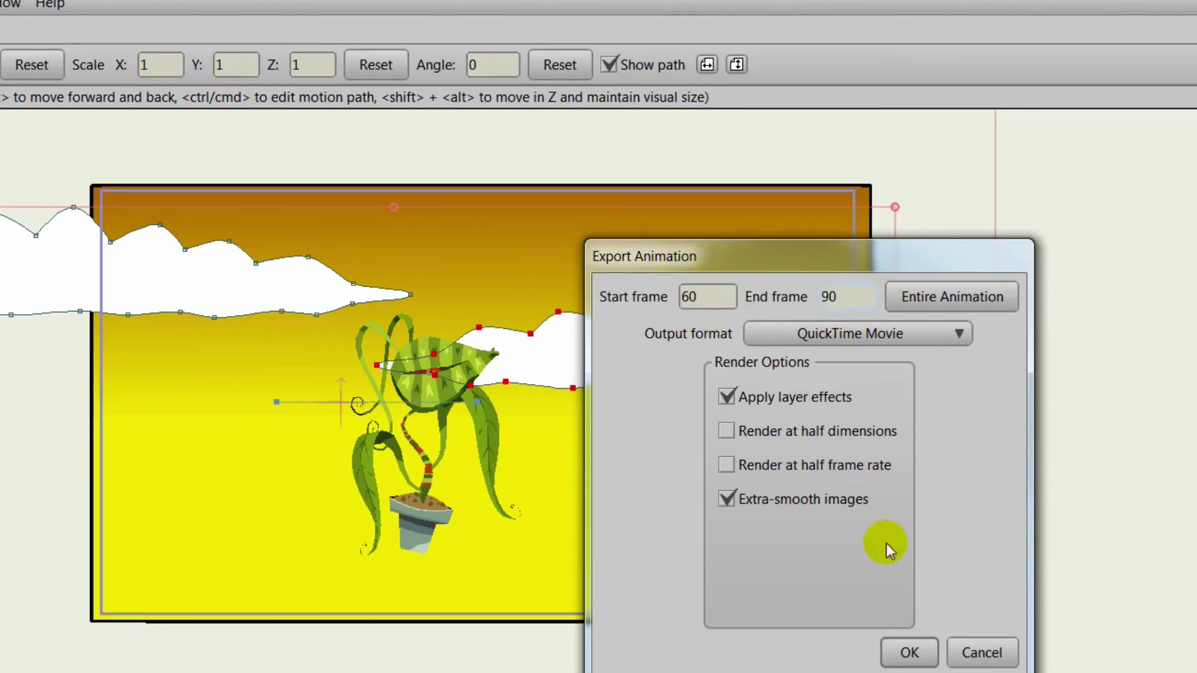
left_click(910, 652)
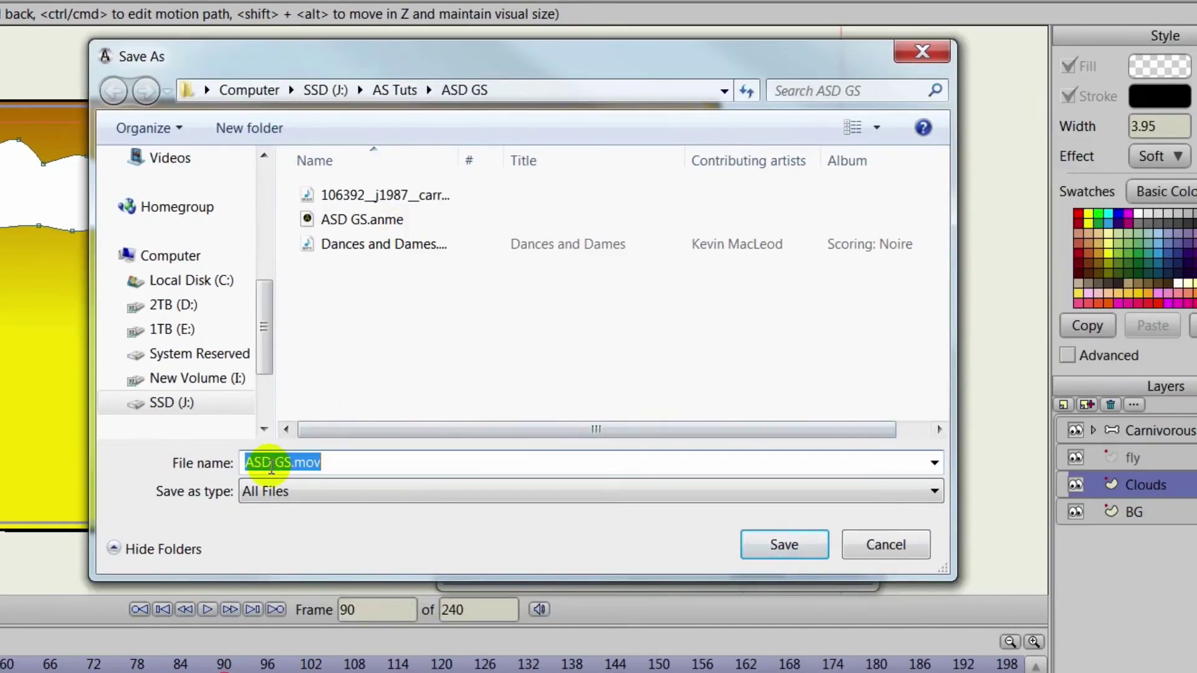
Step: Save as ASD GS.mov, keeping Animation compression and Millions of Colors depth
left_click(793, 543)
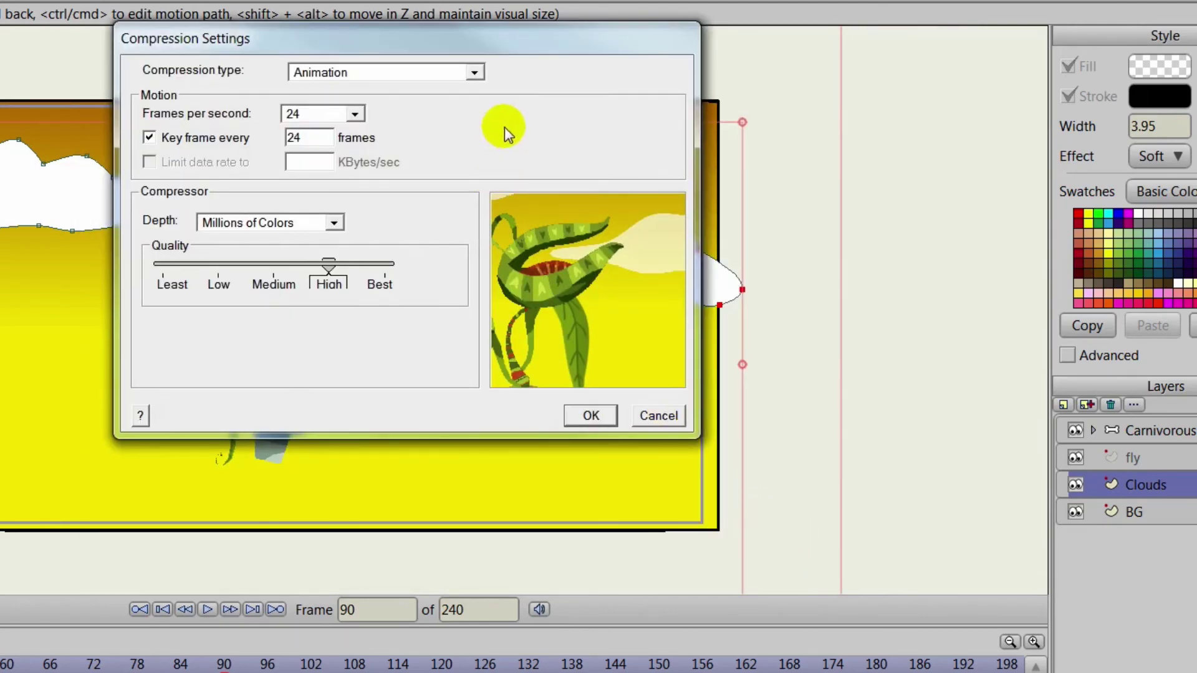
left_click(477, 70)
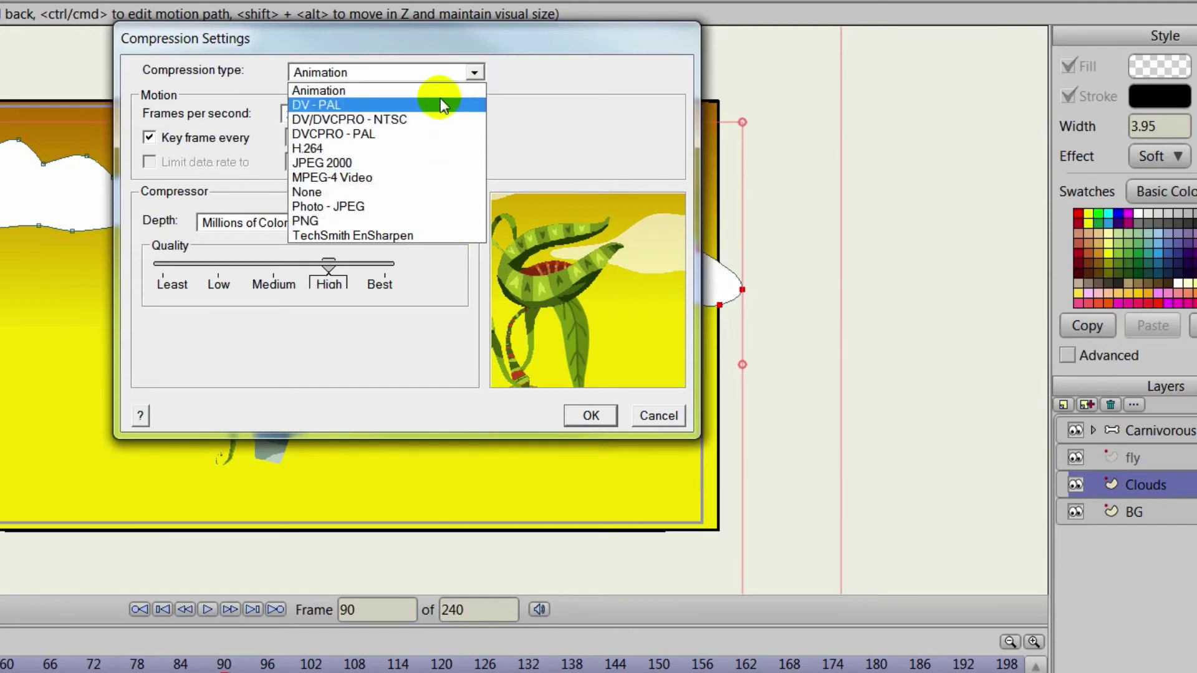
left_click(508, 78)
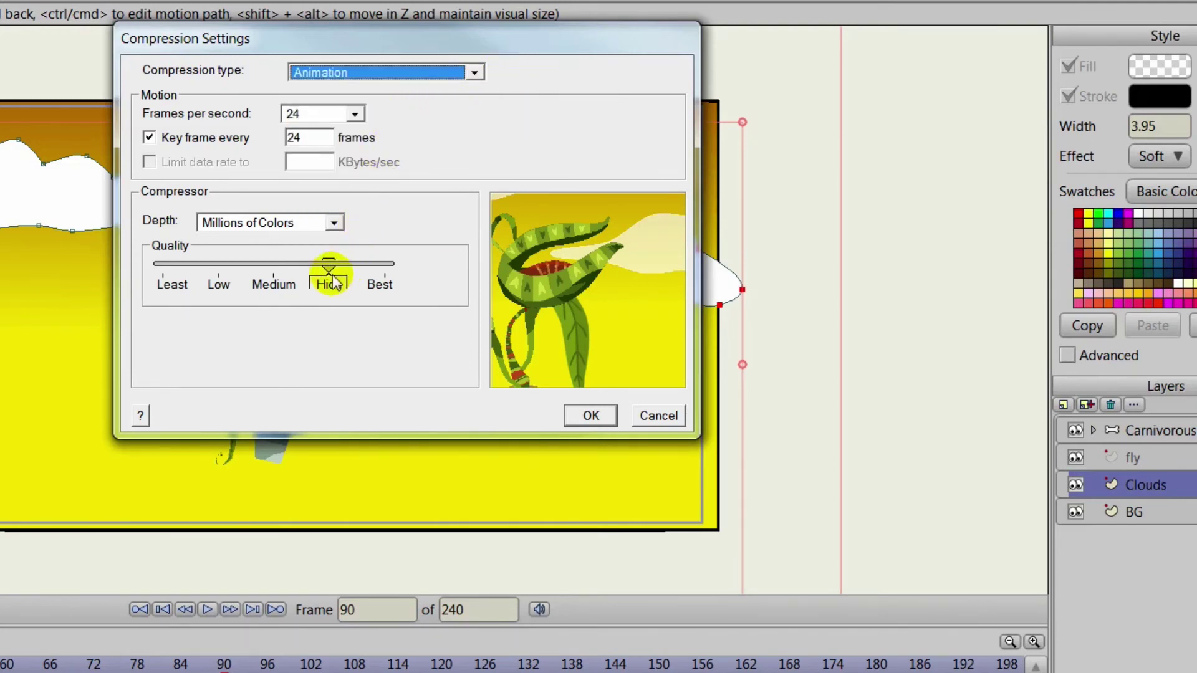
left_click(337, 223)
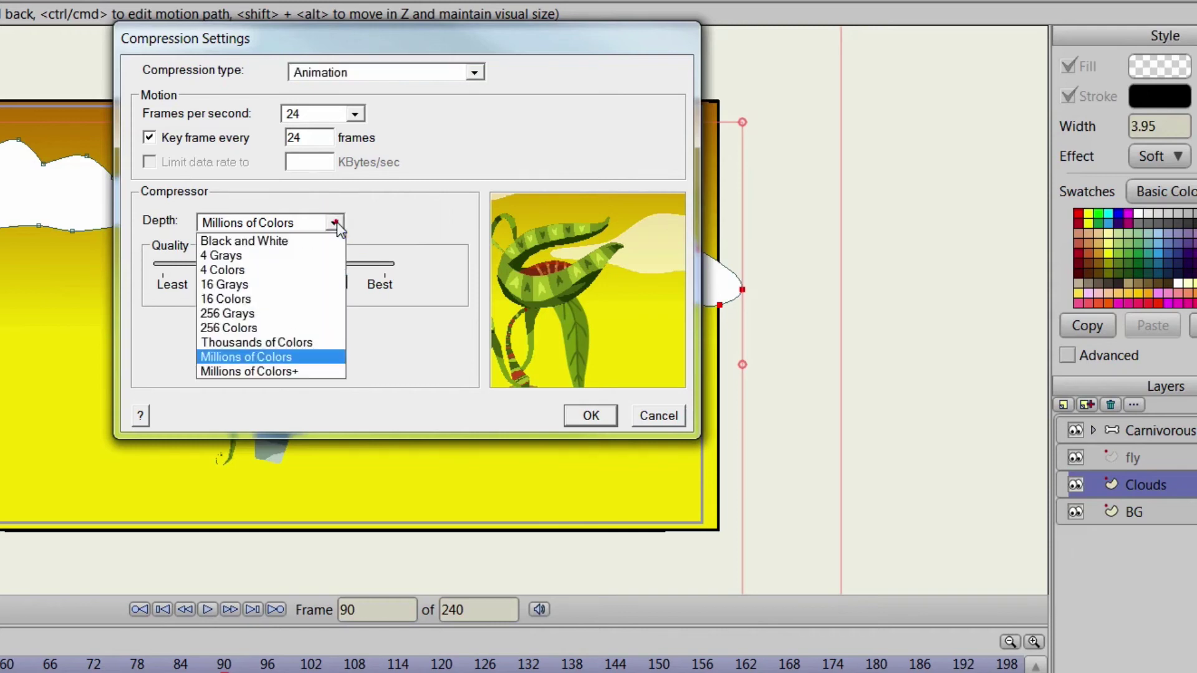
left_click(376, 216)
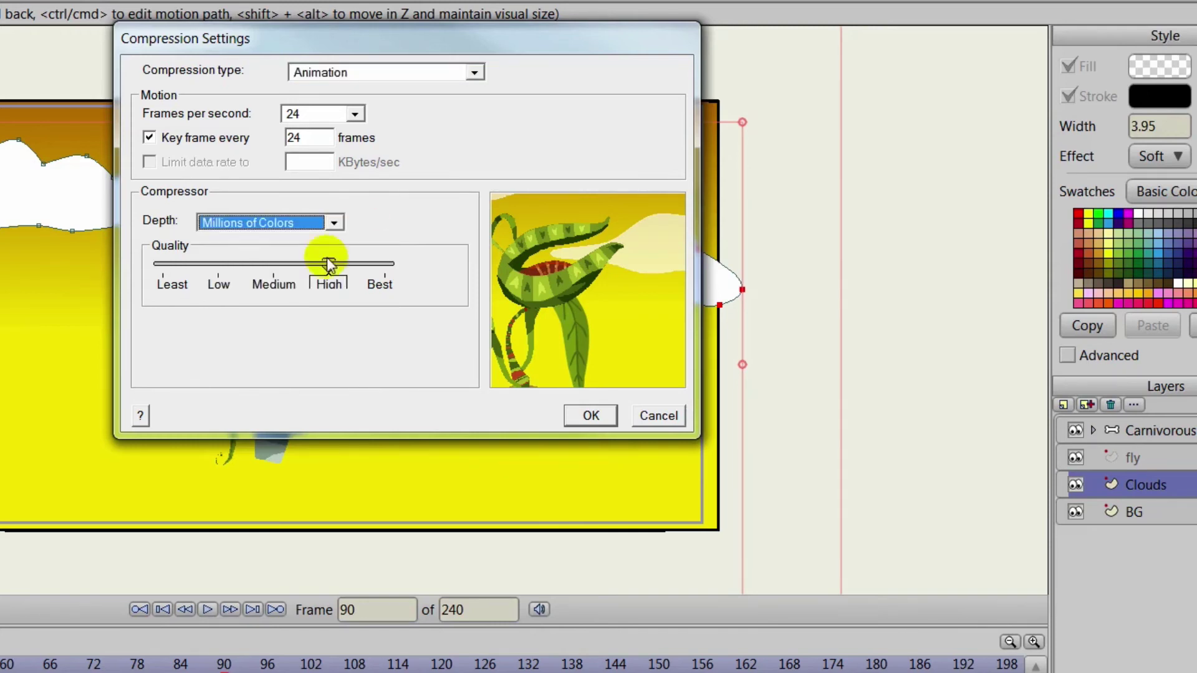
Step: Confirm the compression settings to render frames 60–90 into ASD GS.mov
left_click(586, 416)
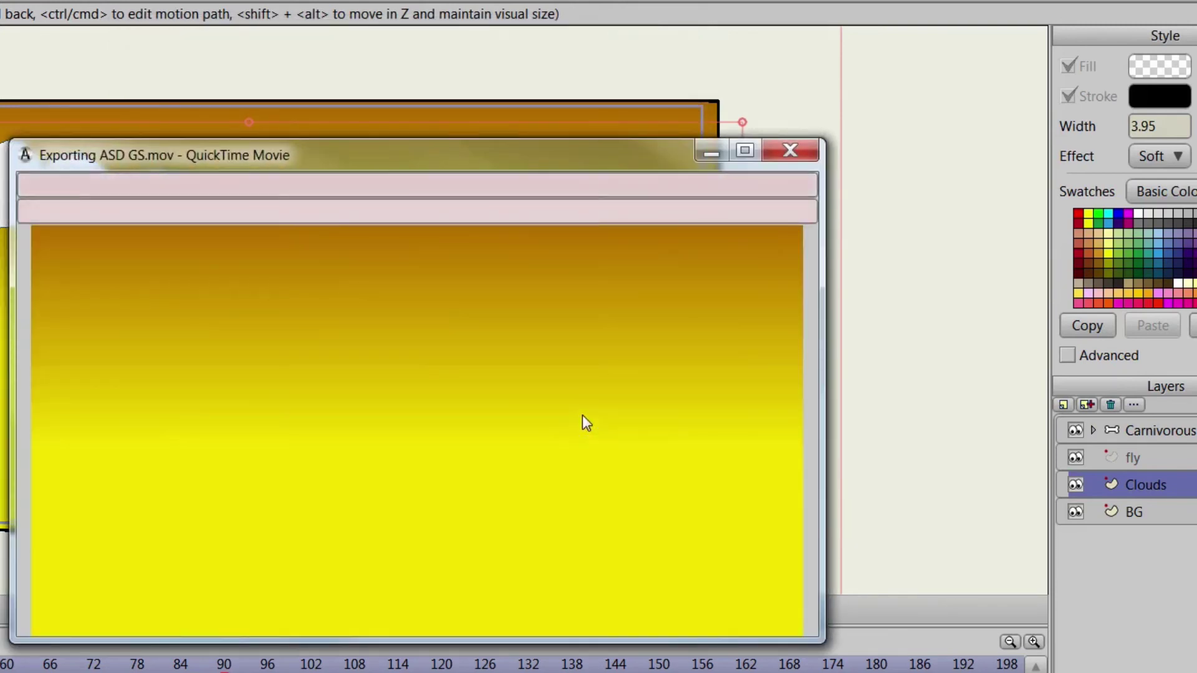
left_click(582, 415)
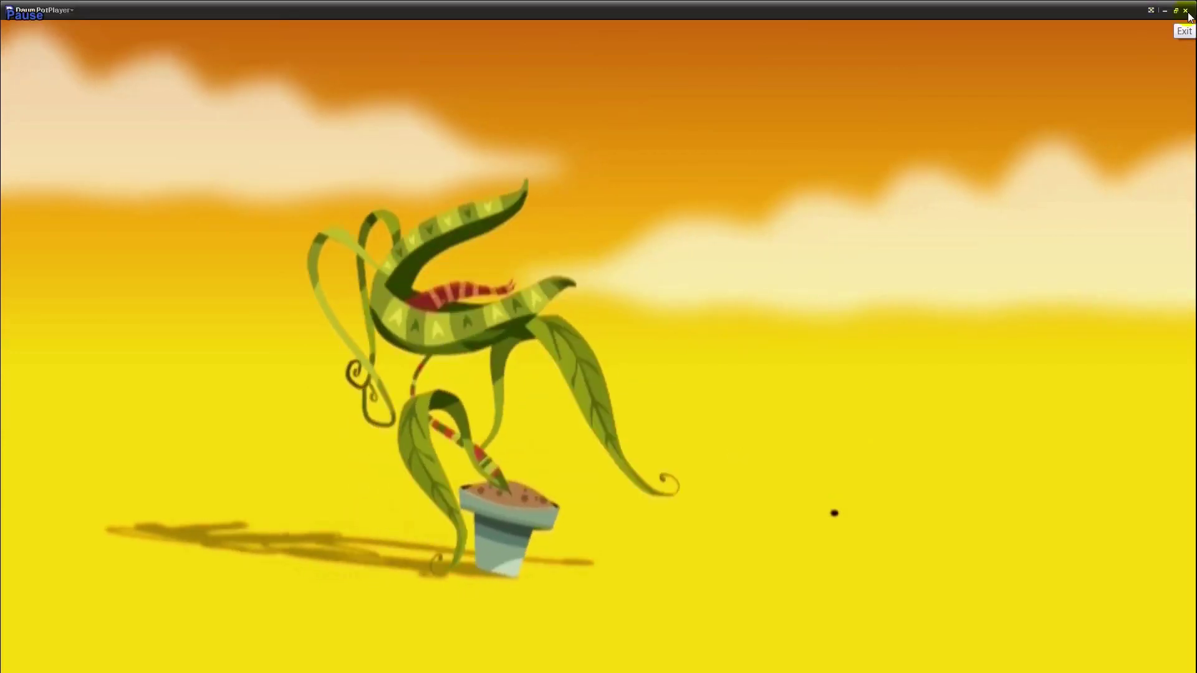
Step: Close PotPlayer after watching the exported plant movie
left_click(1178, 7)
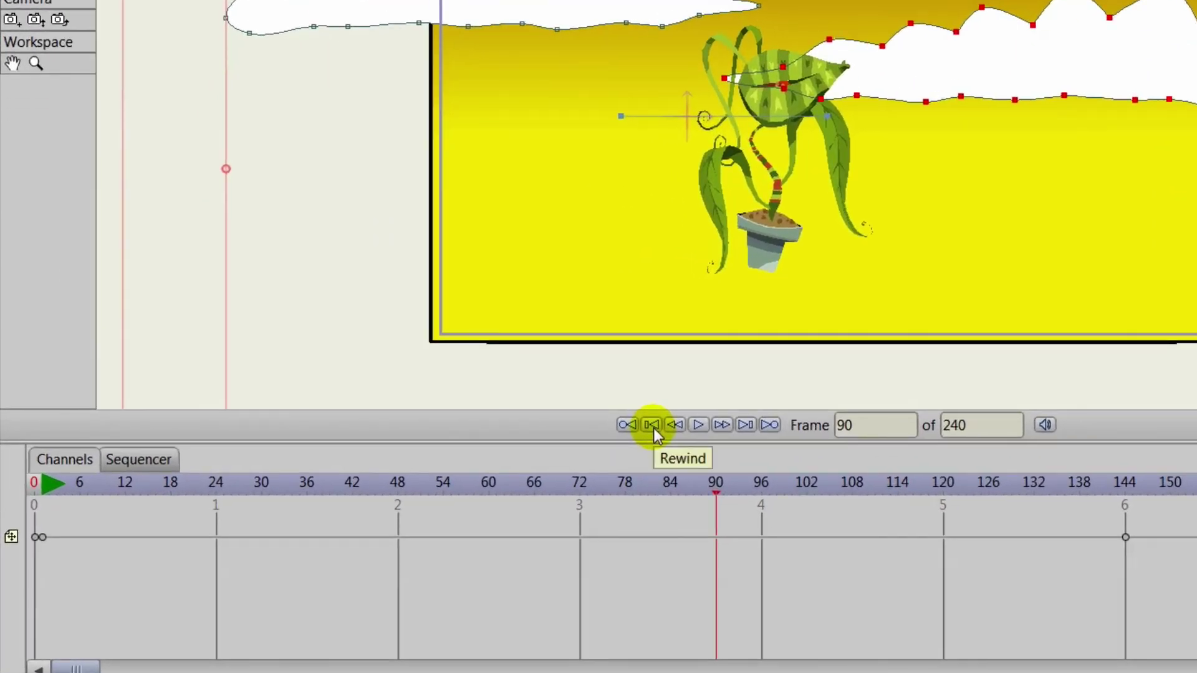
Step: Rewind, select the Carnivorous Plant layer, and add an audio layer with 106392__j1987__carrotnom.wav
left_click(652, 425)
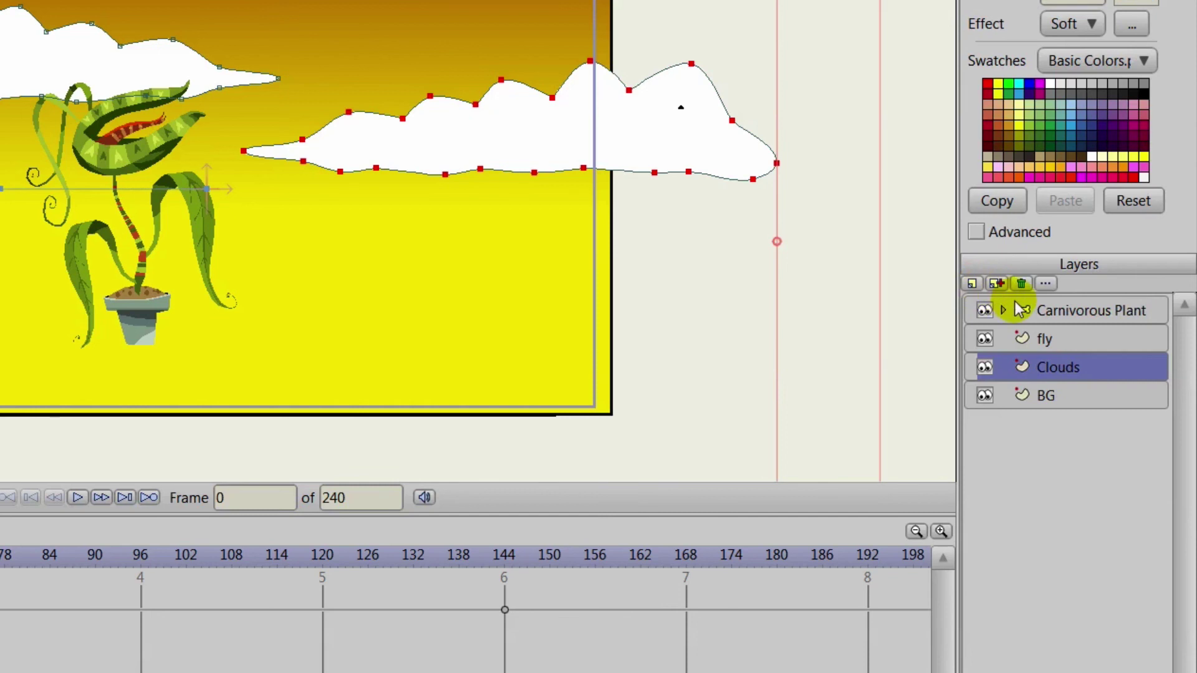
left_click(1015, 305)
left_click(1003, 311)
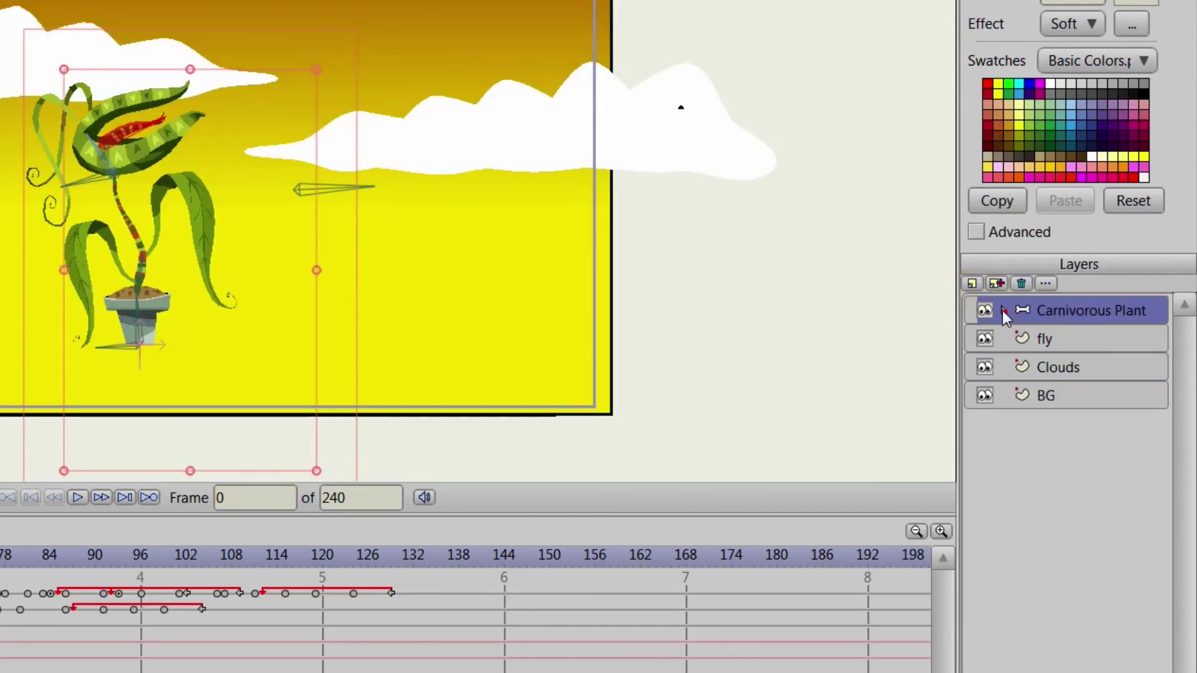
left_click(974, 285)
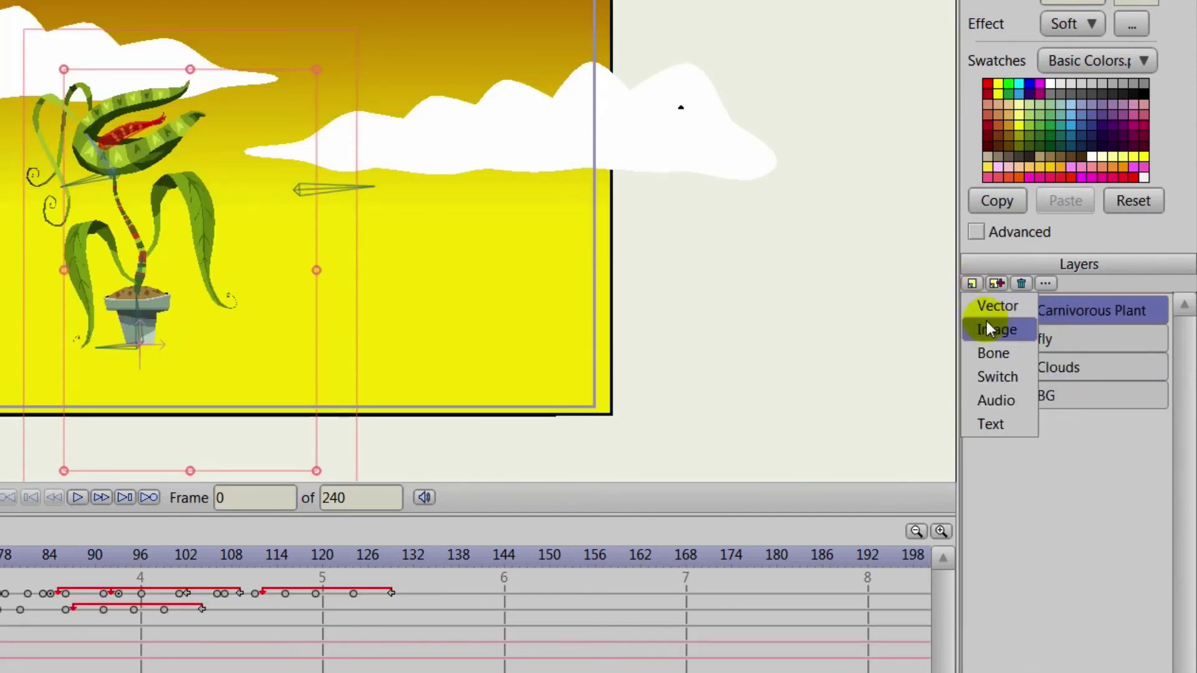
left_click(990, 396)
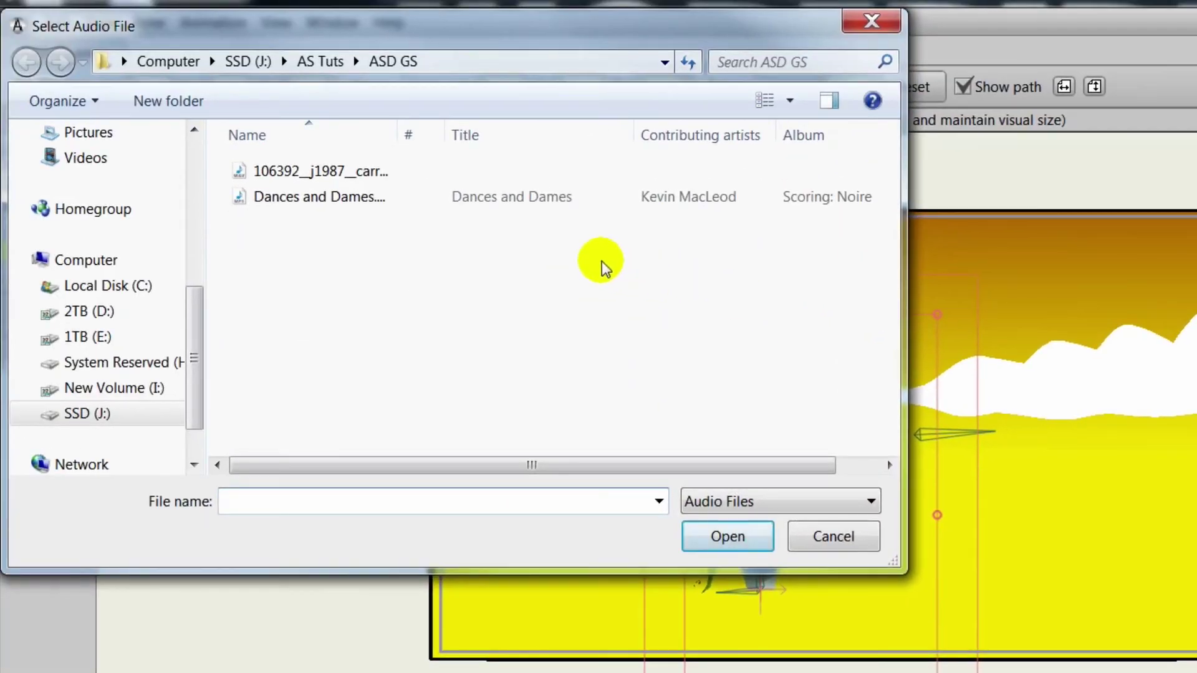
left_click(284, 179)
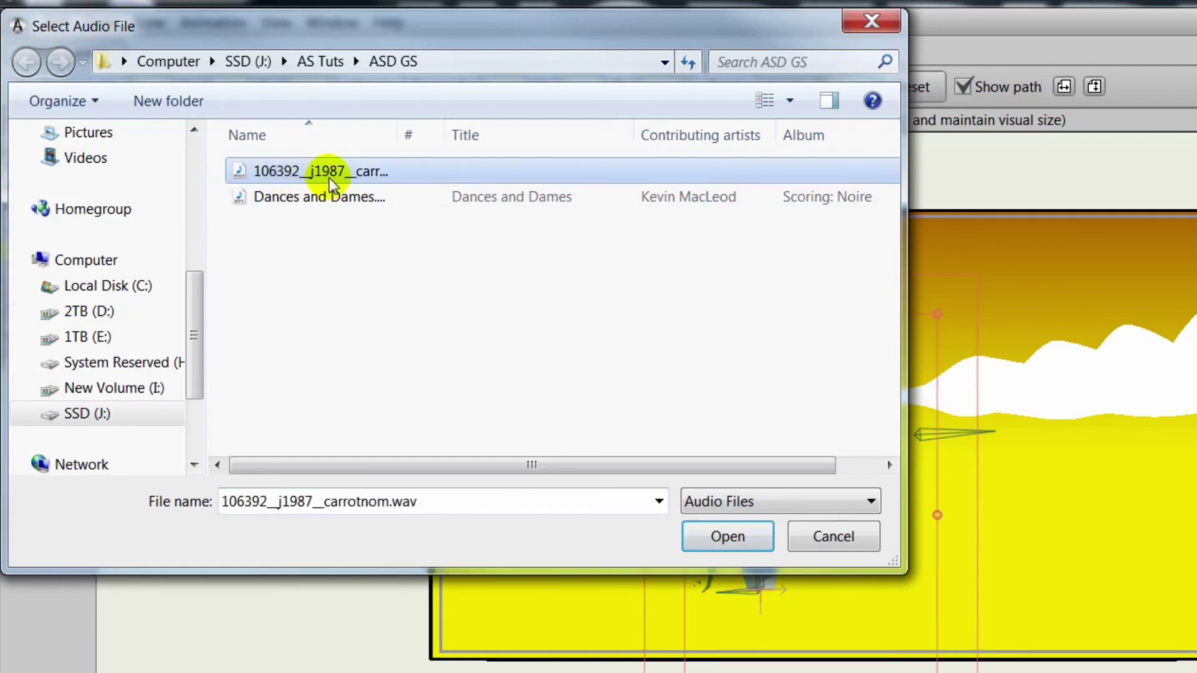
left_click(738, 540)
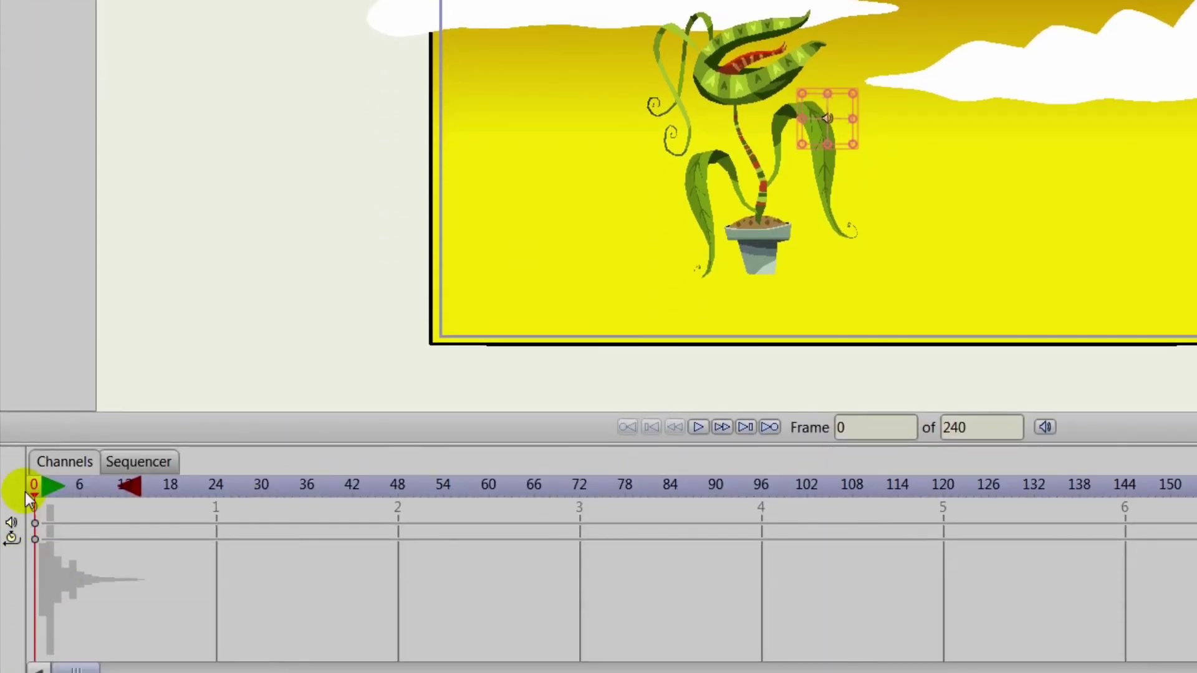
Step: Scrub the timeline forward to frame 72, where the plant bites the fly
left_click_drag(35, 489, 3, 502)
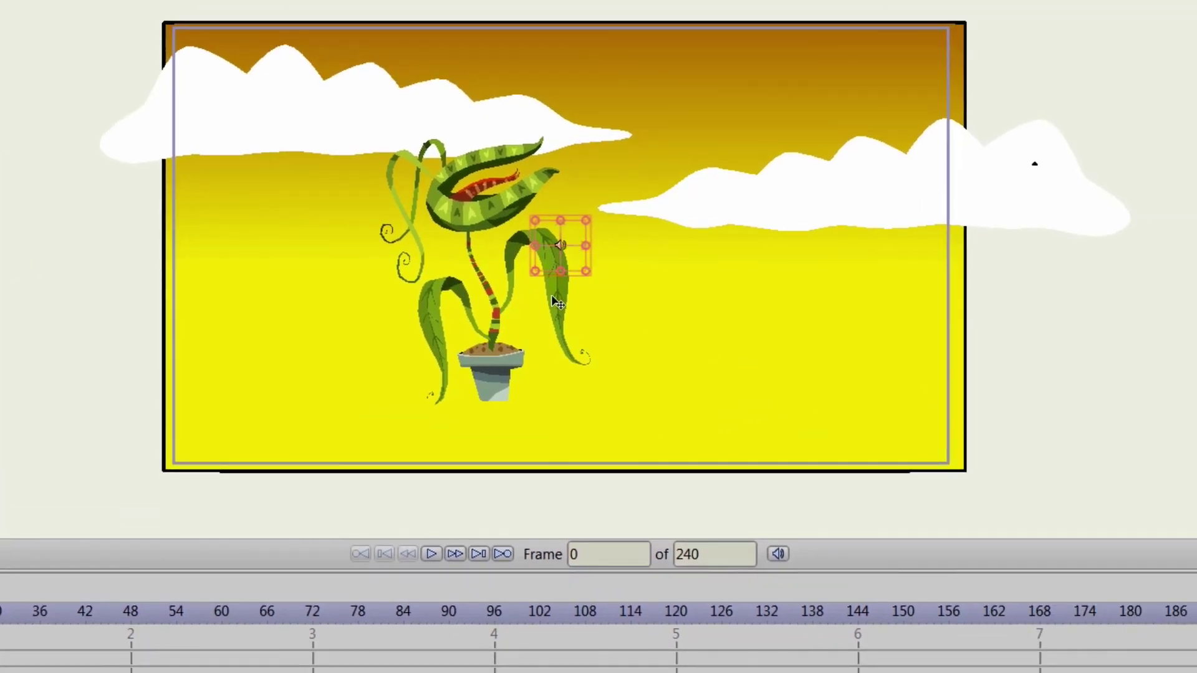
left_click(0, 611)
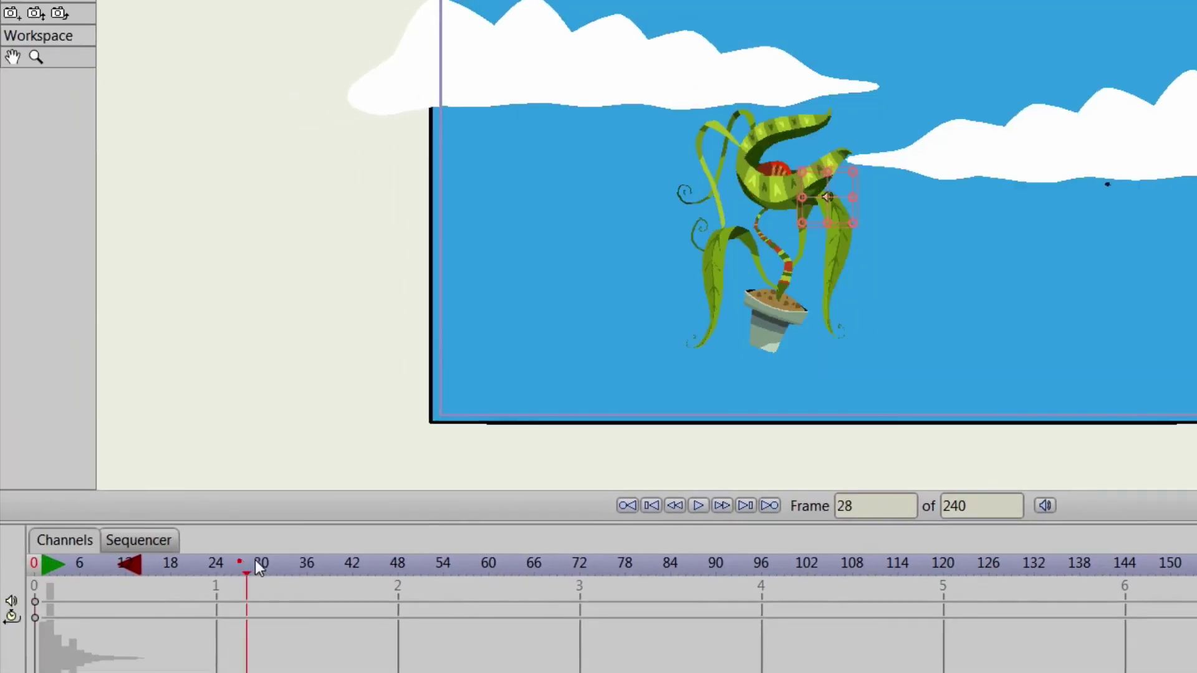
left_click_drag(259, 567, 579, 597)
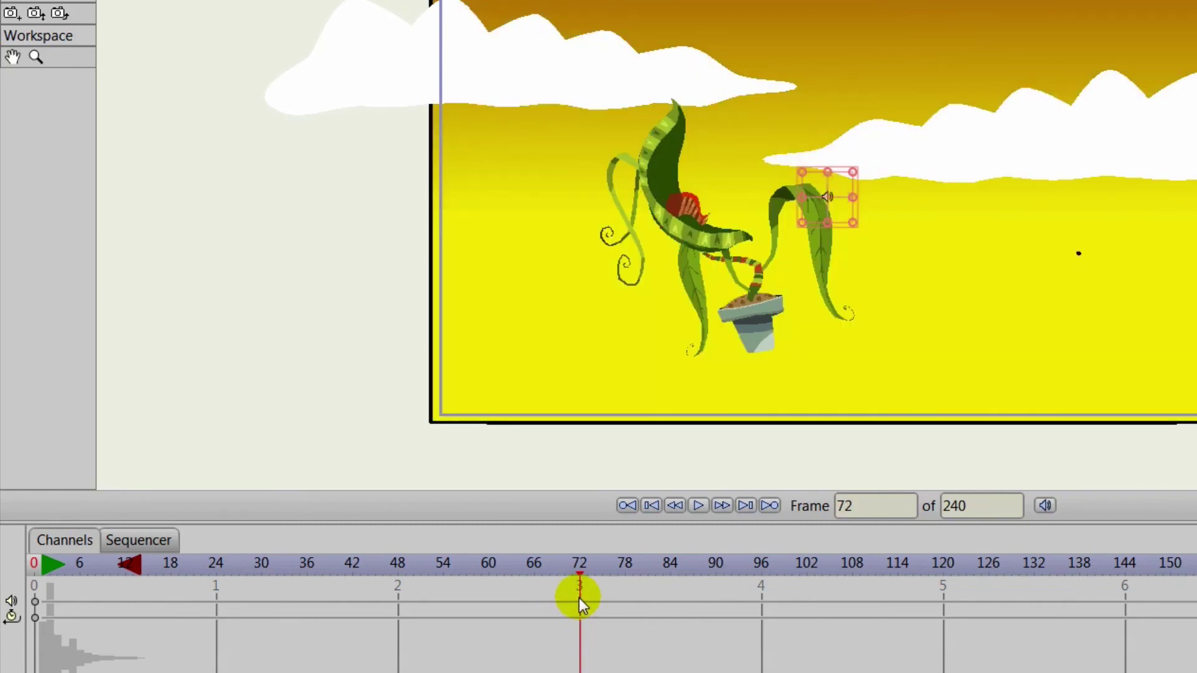
Step: In the Sequencer, move the carrotnom chomp sound to start at frame 72, then go back to frame 52
left_click(148, 536)
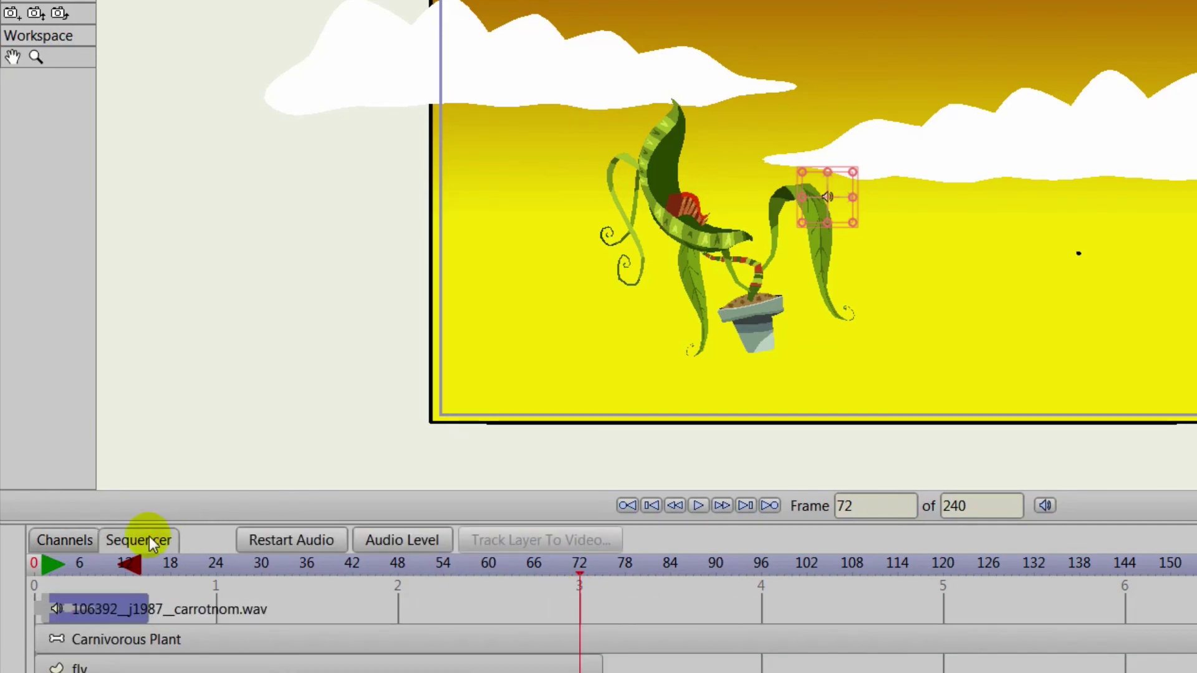
left_click_drag(105, 609, 634, 631)
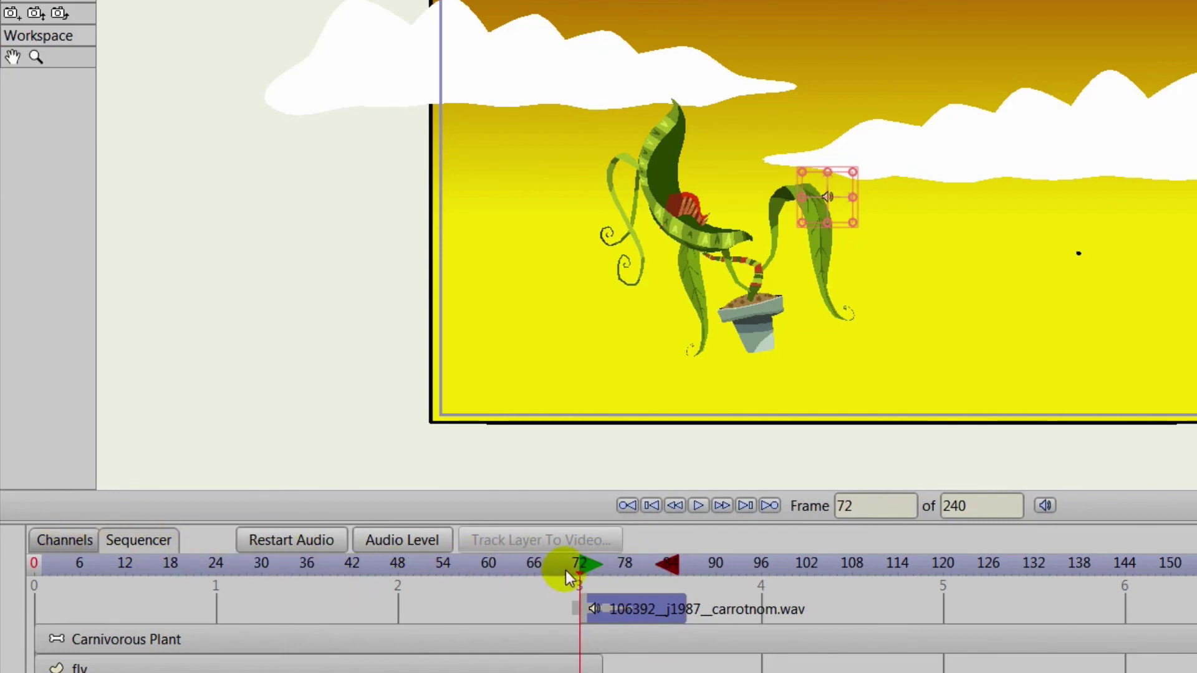
left_click_drag(575, 570, 429, 571)
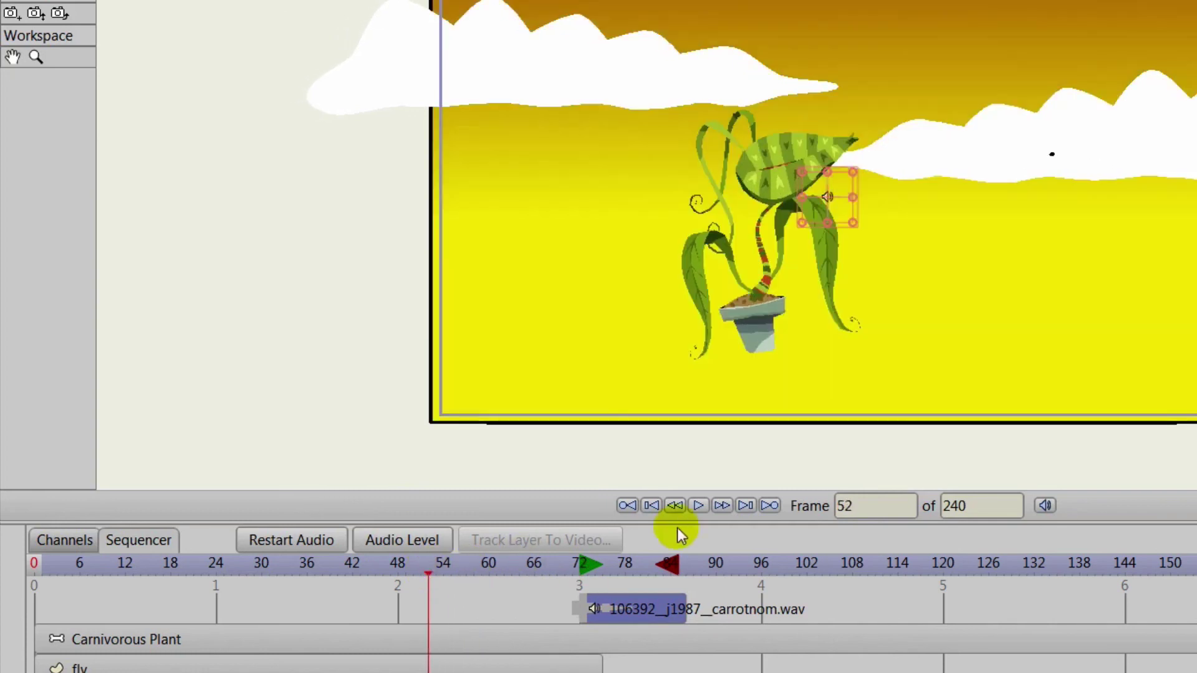
Step: Play the bite to hear the chomp, then replay the whole animation from frame one in Channels view
left_click(698, 505)
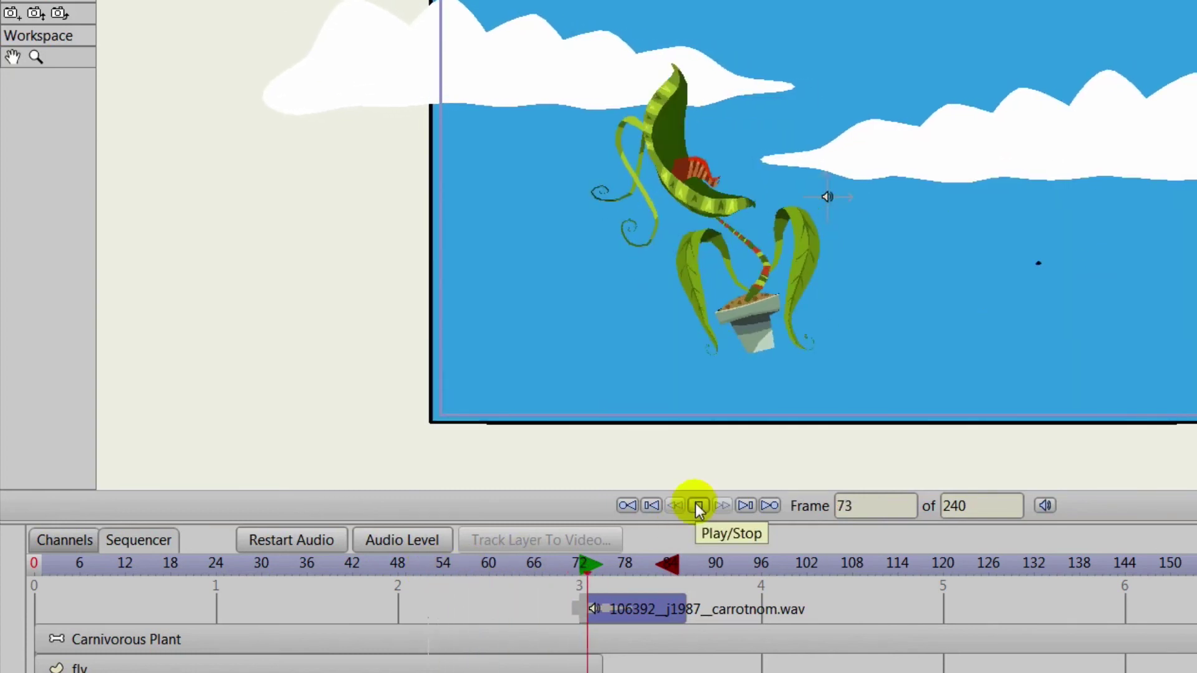
left_click(697, 506)
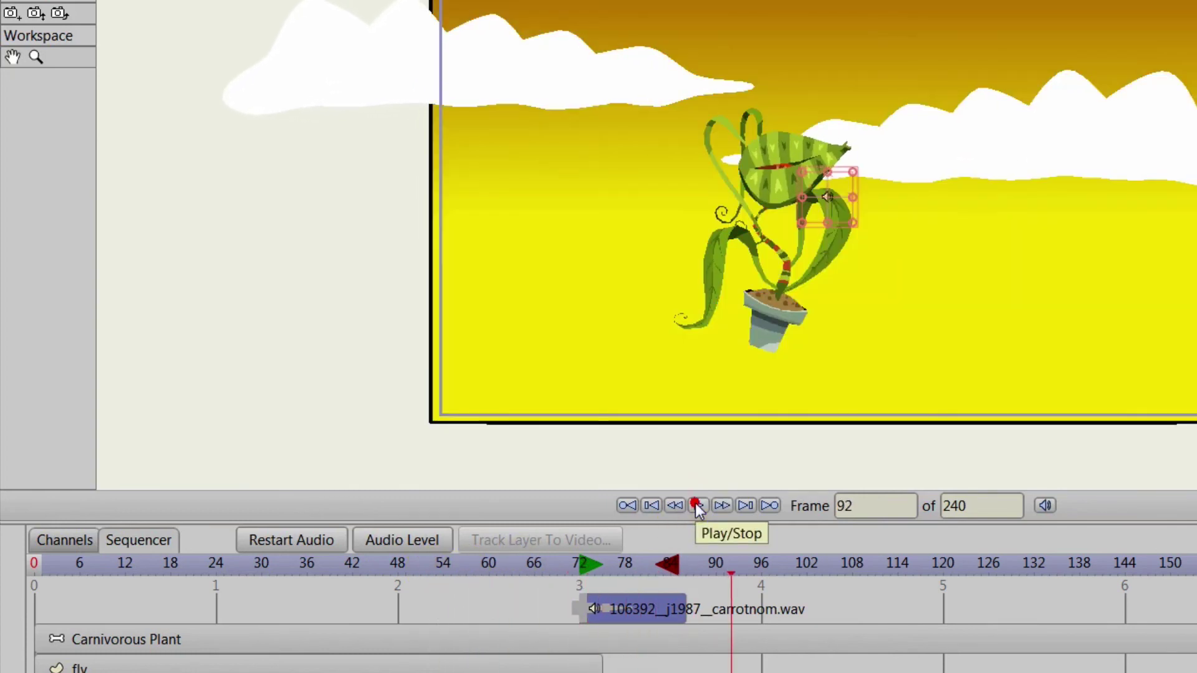
left_click(642, 506)
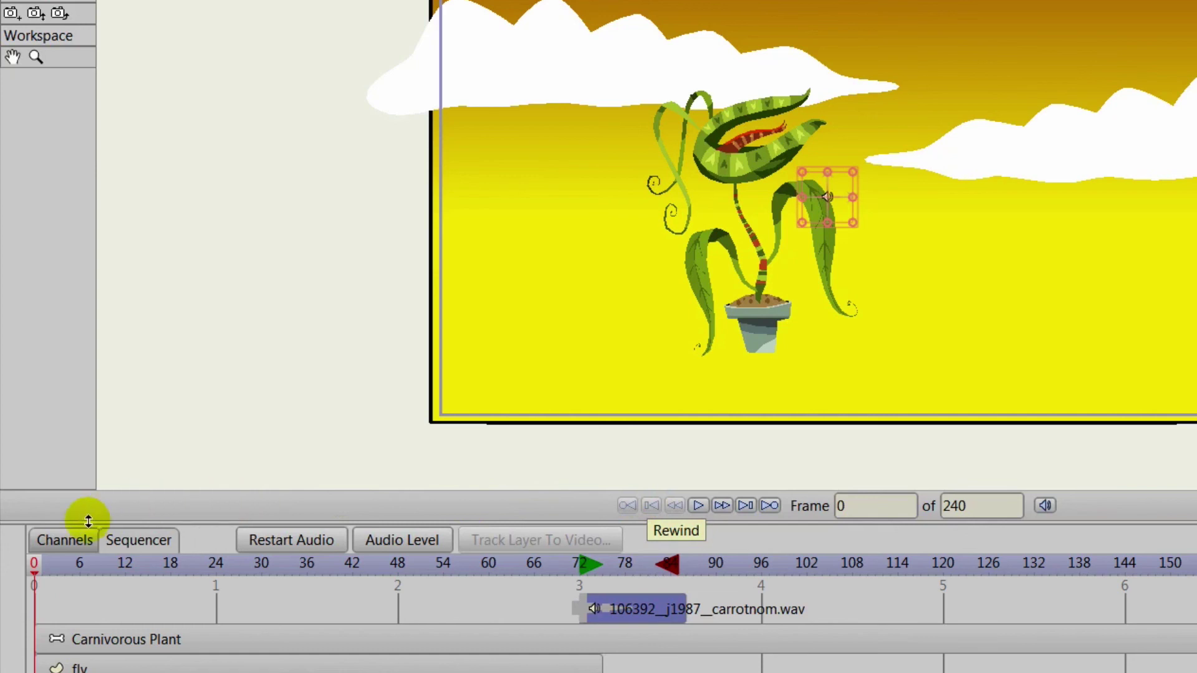
left_click(63, 540)
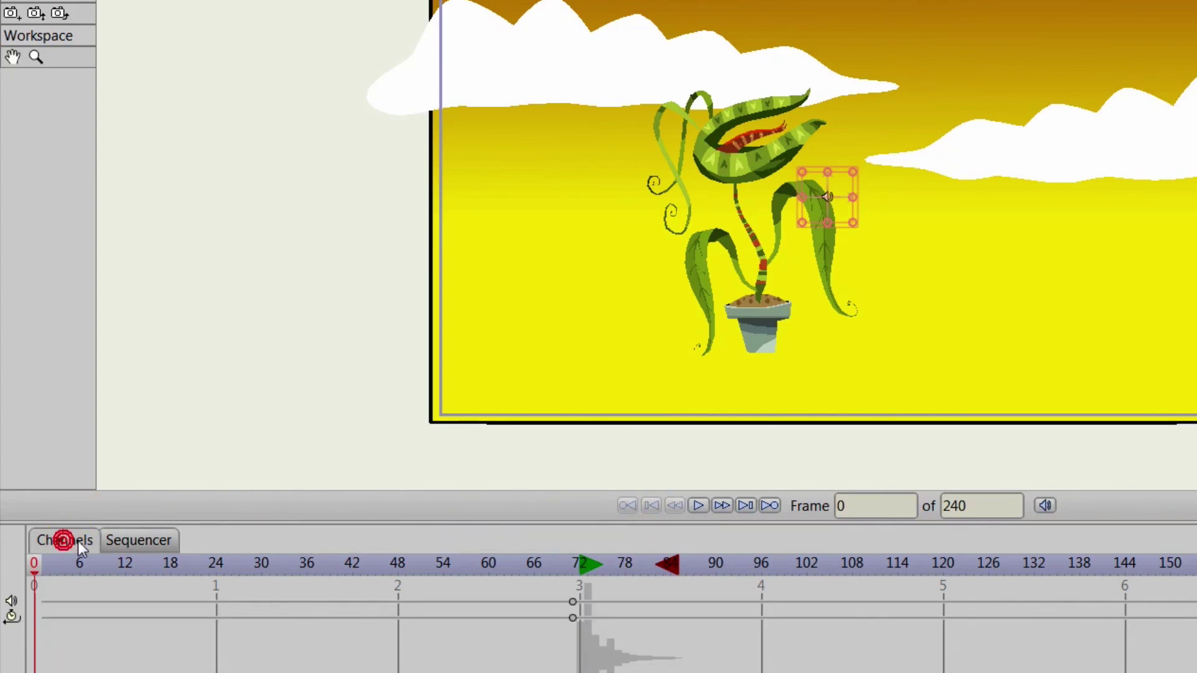
left_click(696, 505)
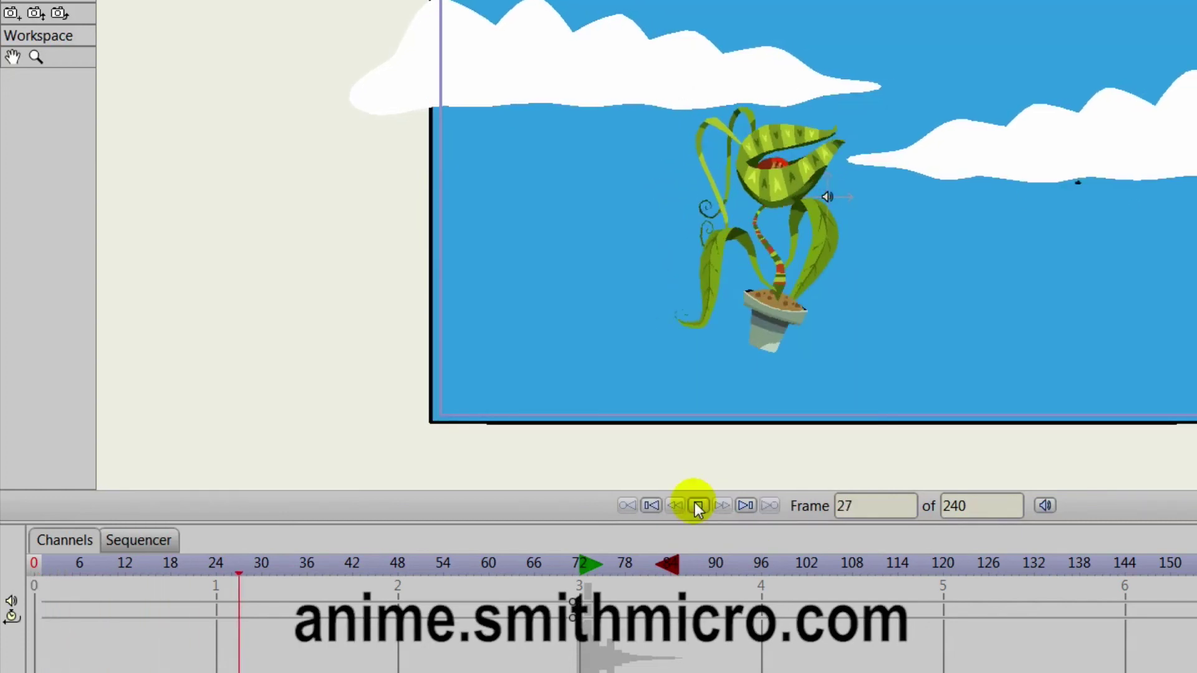